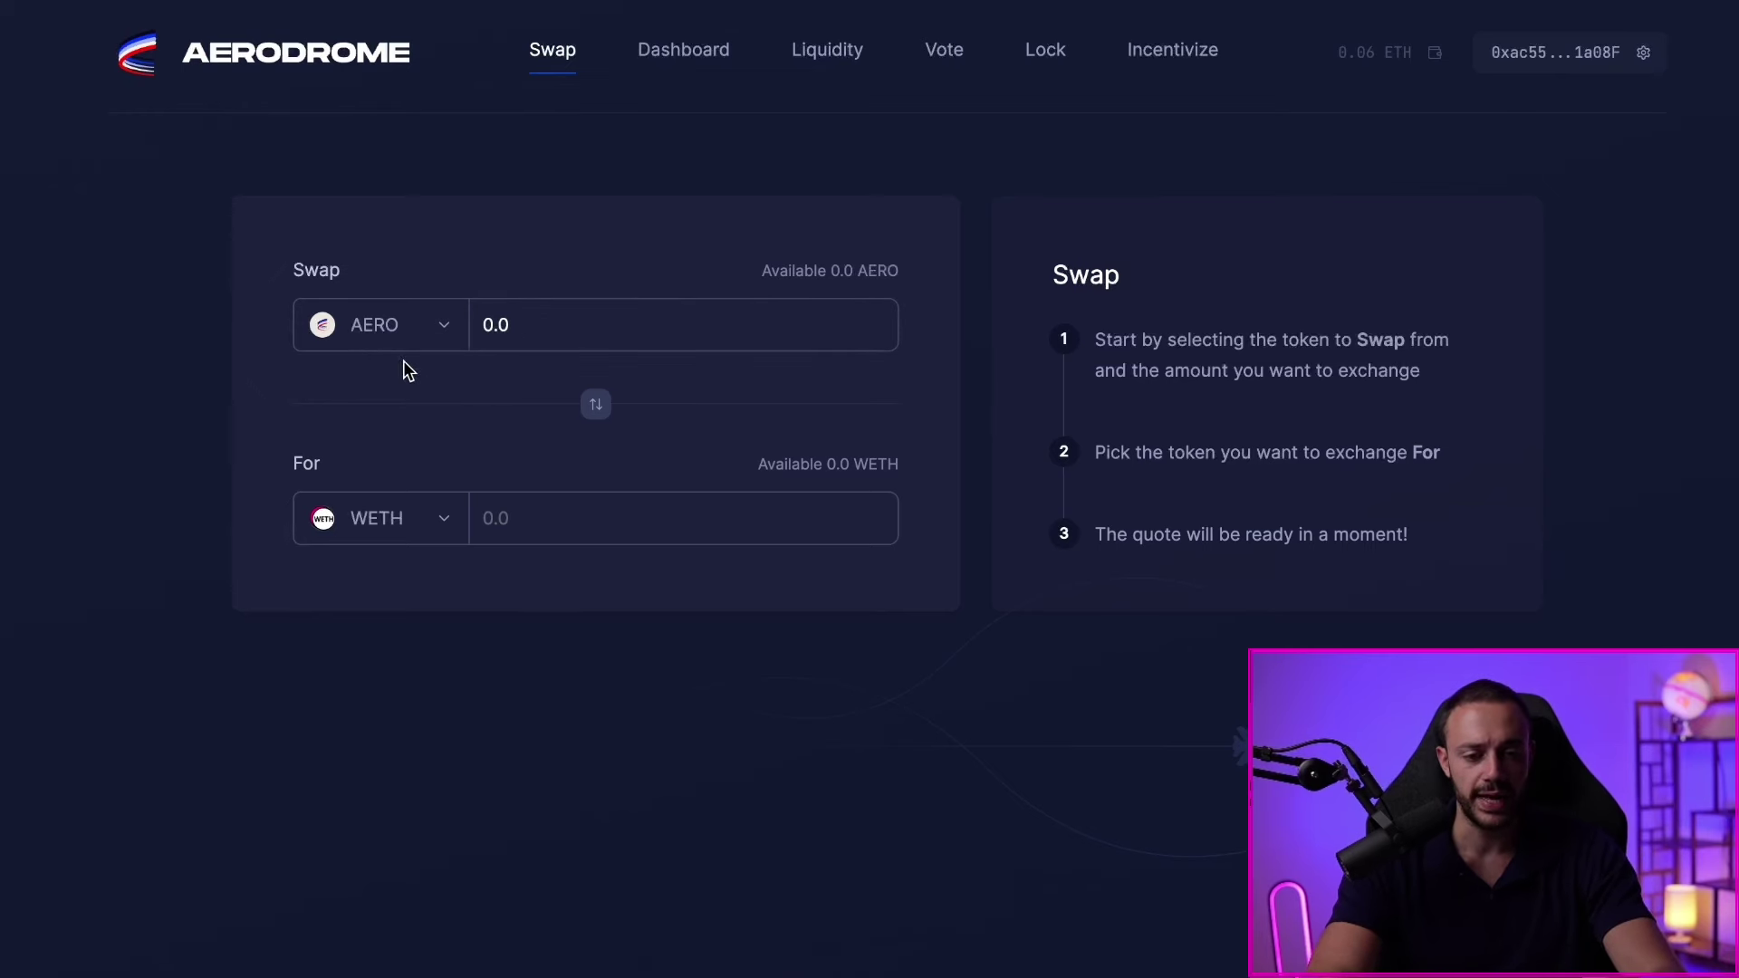
- Set up a swap from ETH to BRETT, finding BRETT by its contract address 0x532f27101965dd16442E59d40670FaF5eBB142E4
left_click(387, 330)
left_click(877, 303)
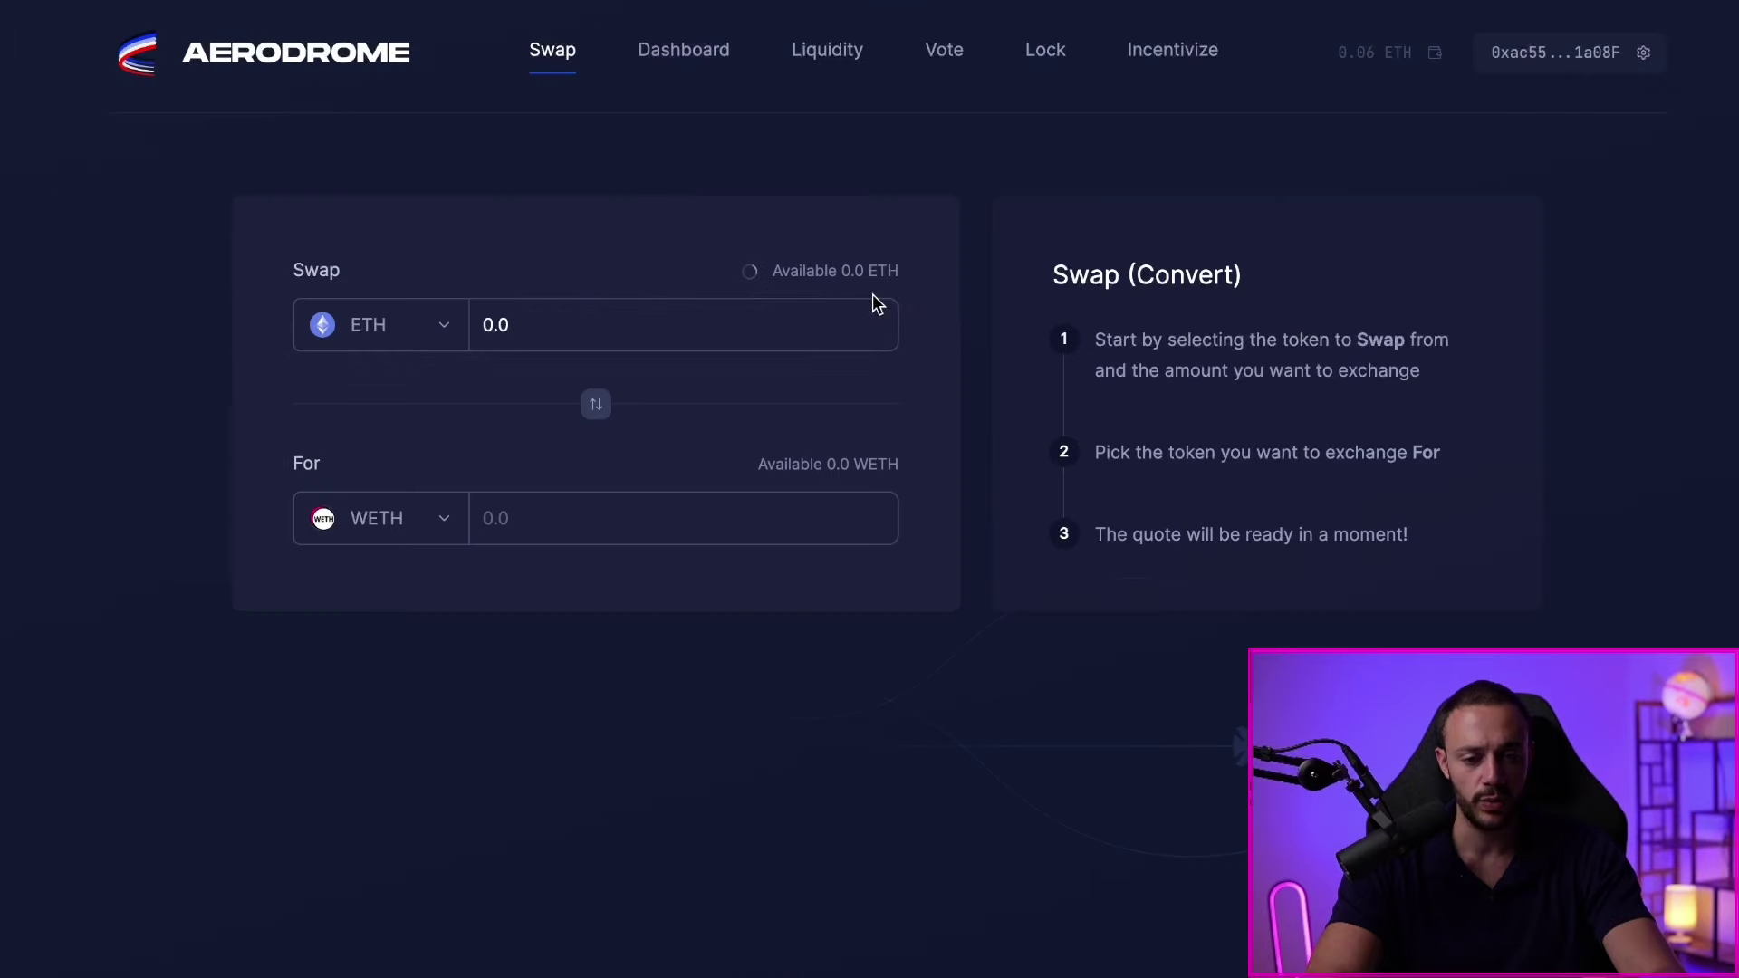
left_click(358, 517)
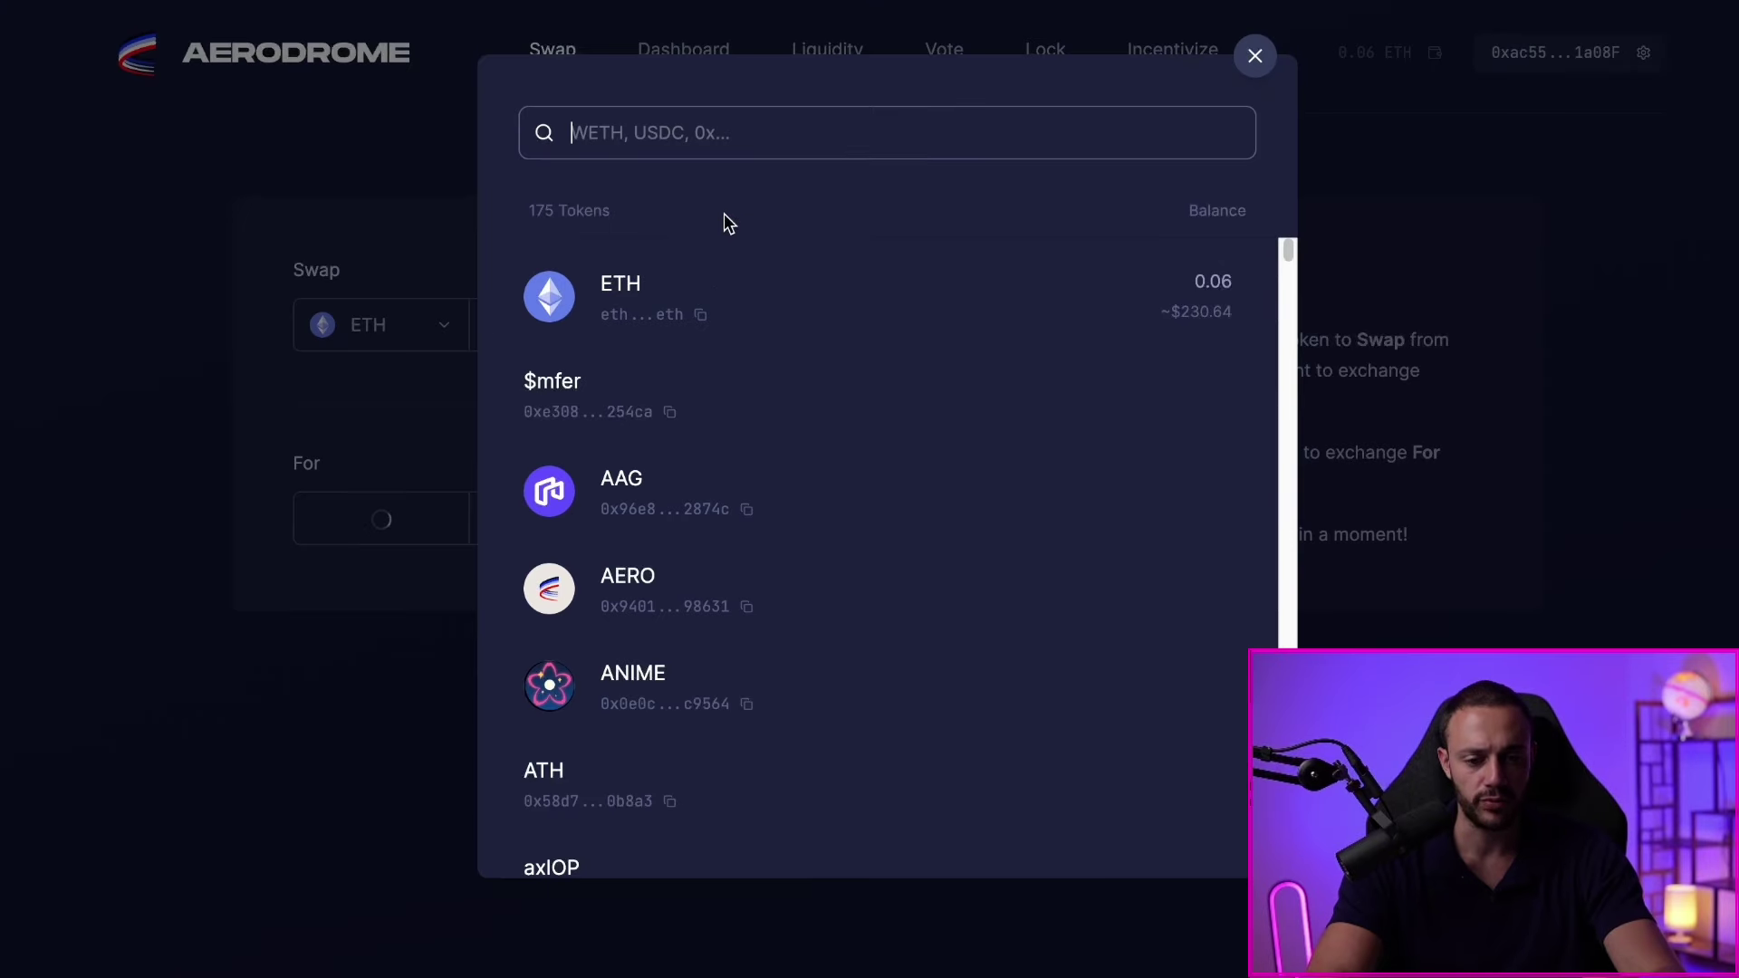
type("0x532f27101965dd16442E59d40670FaF5eBB142E4")
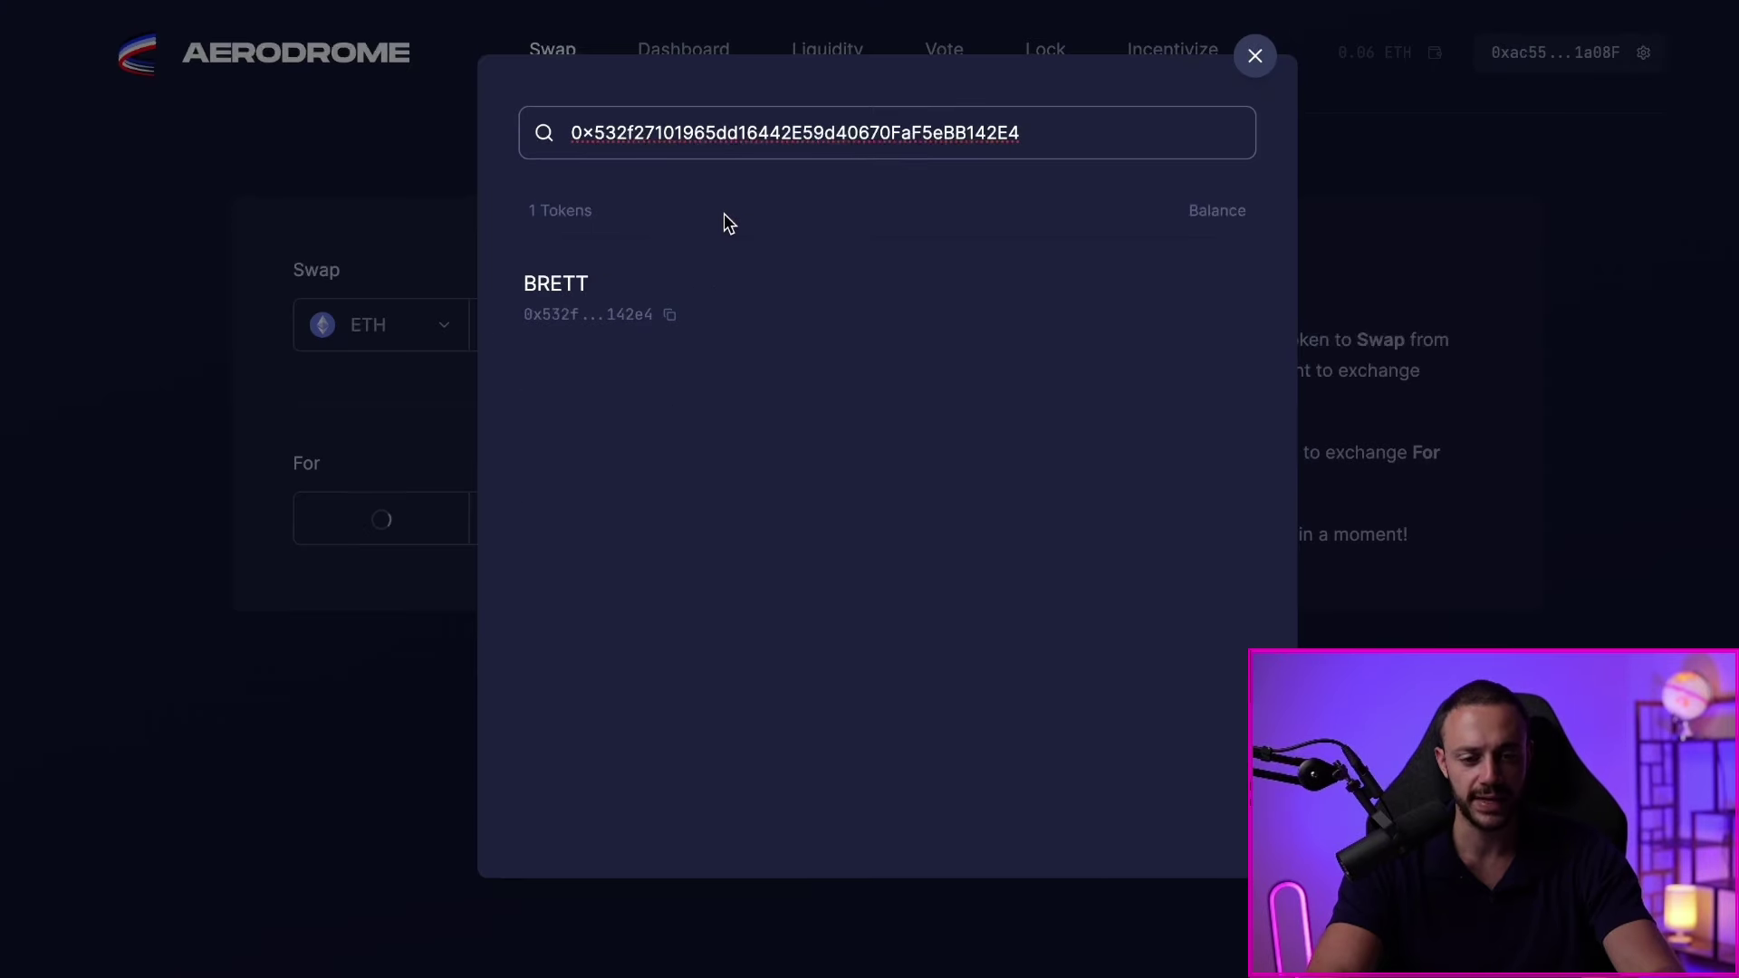
left_click(768, 319)
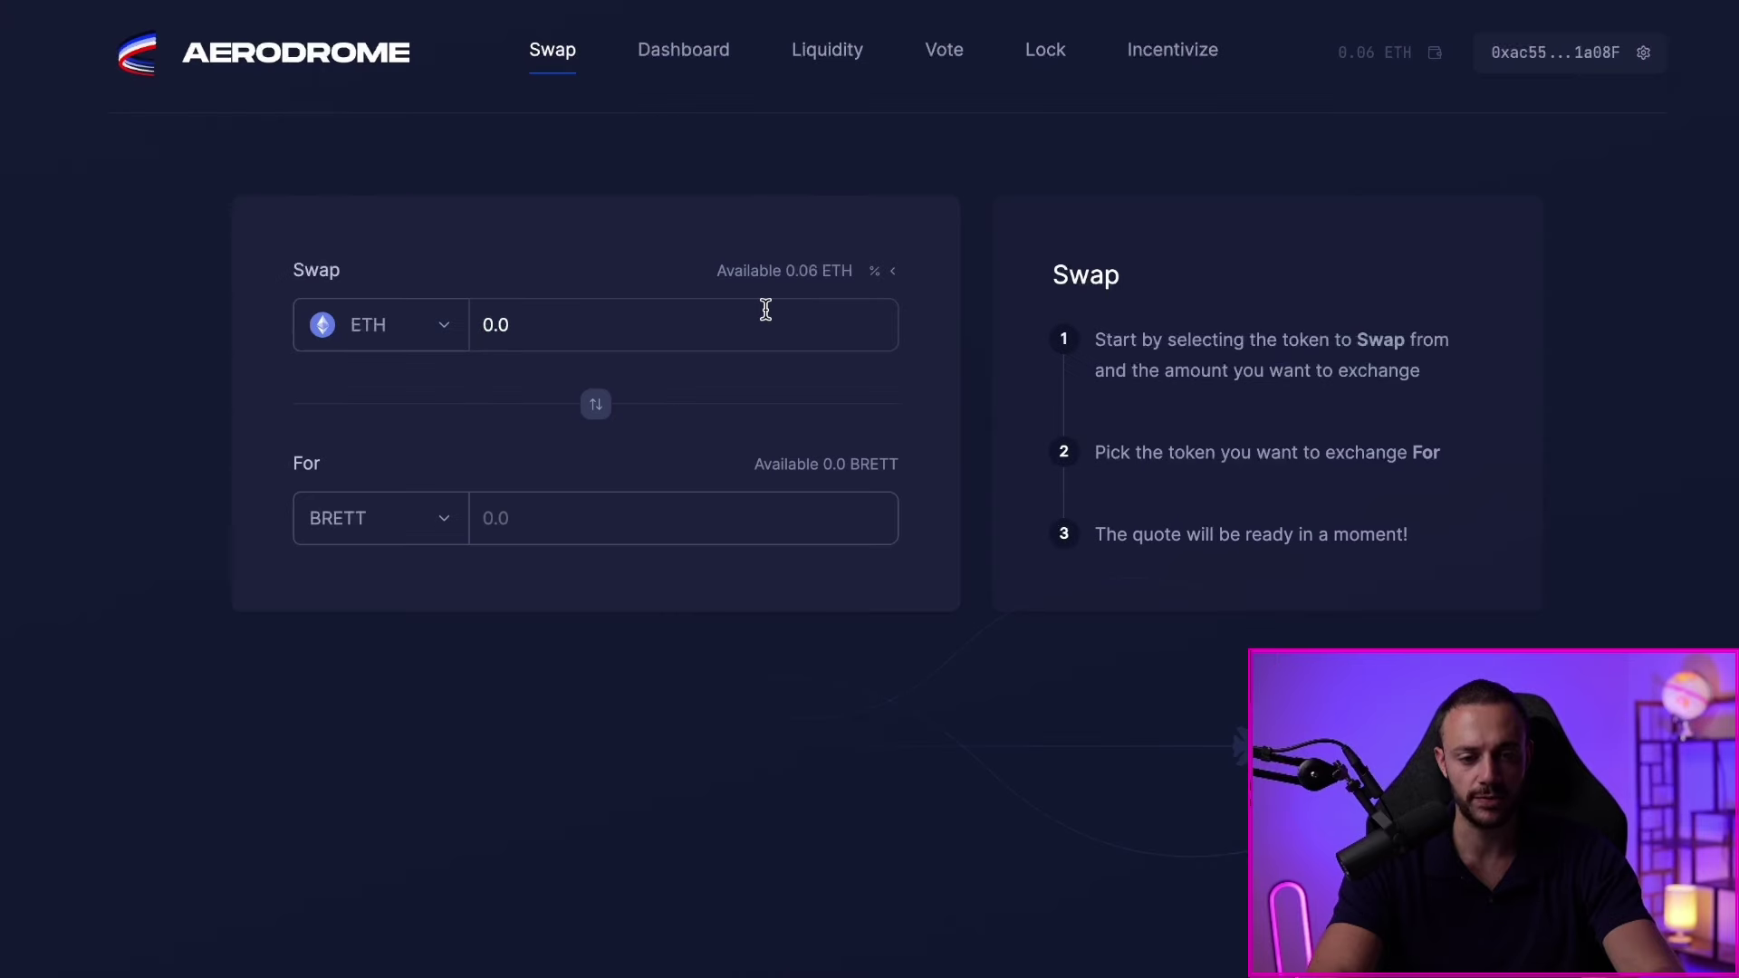
- Swap 0.01 ETH for BRETT and approve the transaction request in the wallet
double_click(689, 323)
type("0.01")
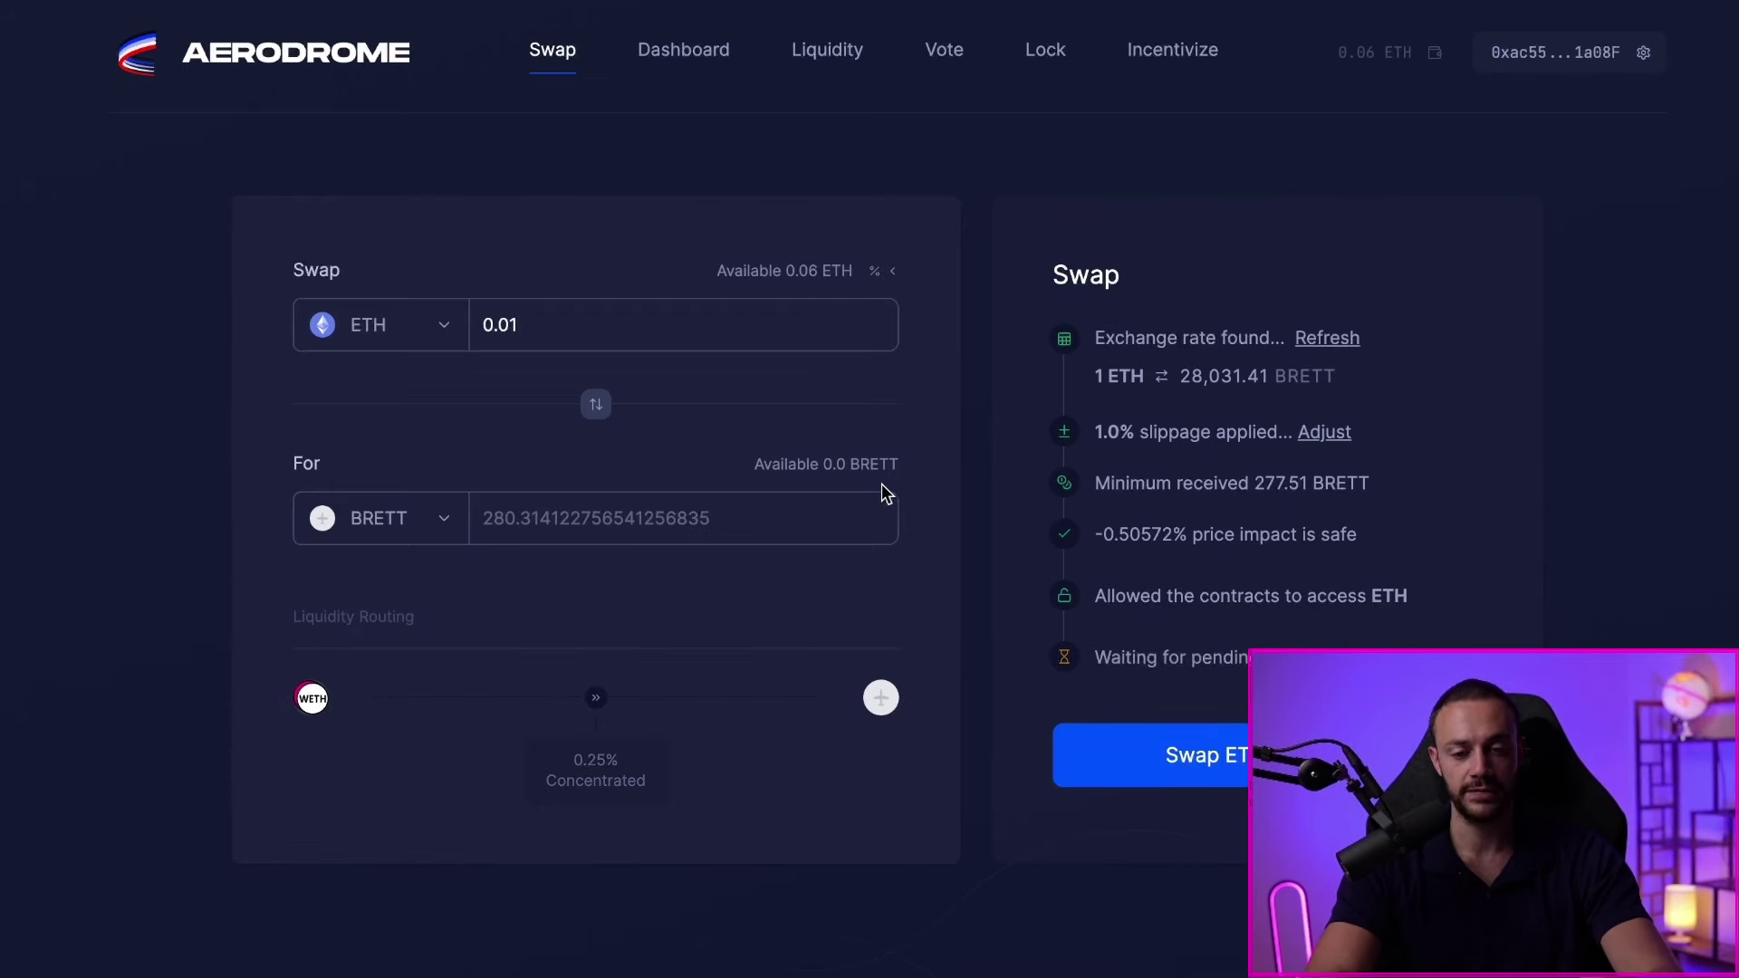
mouse_move(1220, 391)
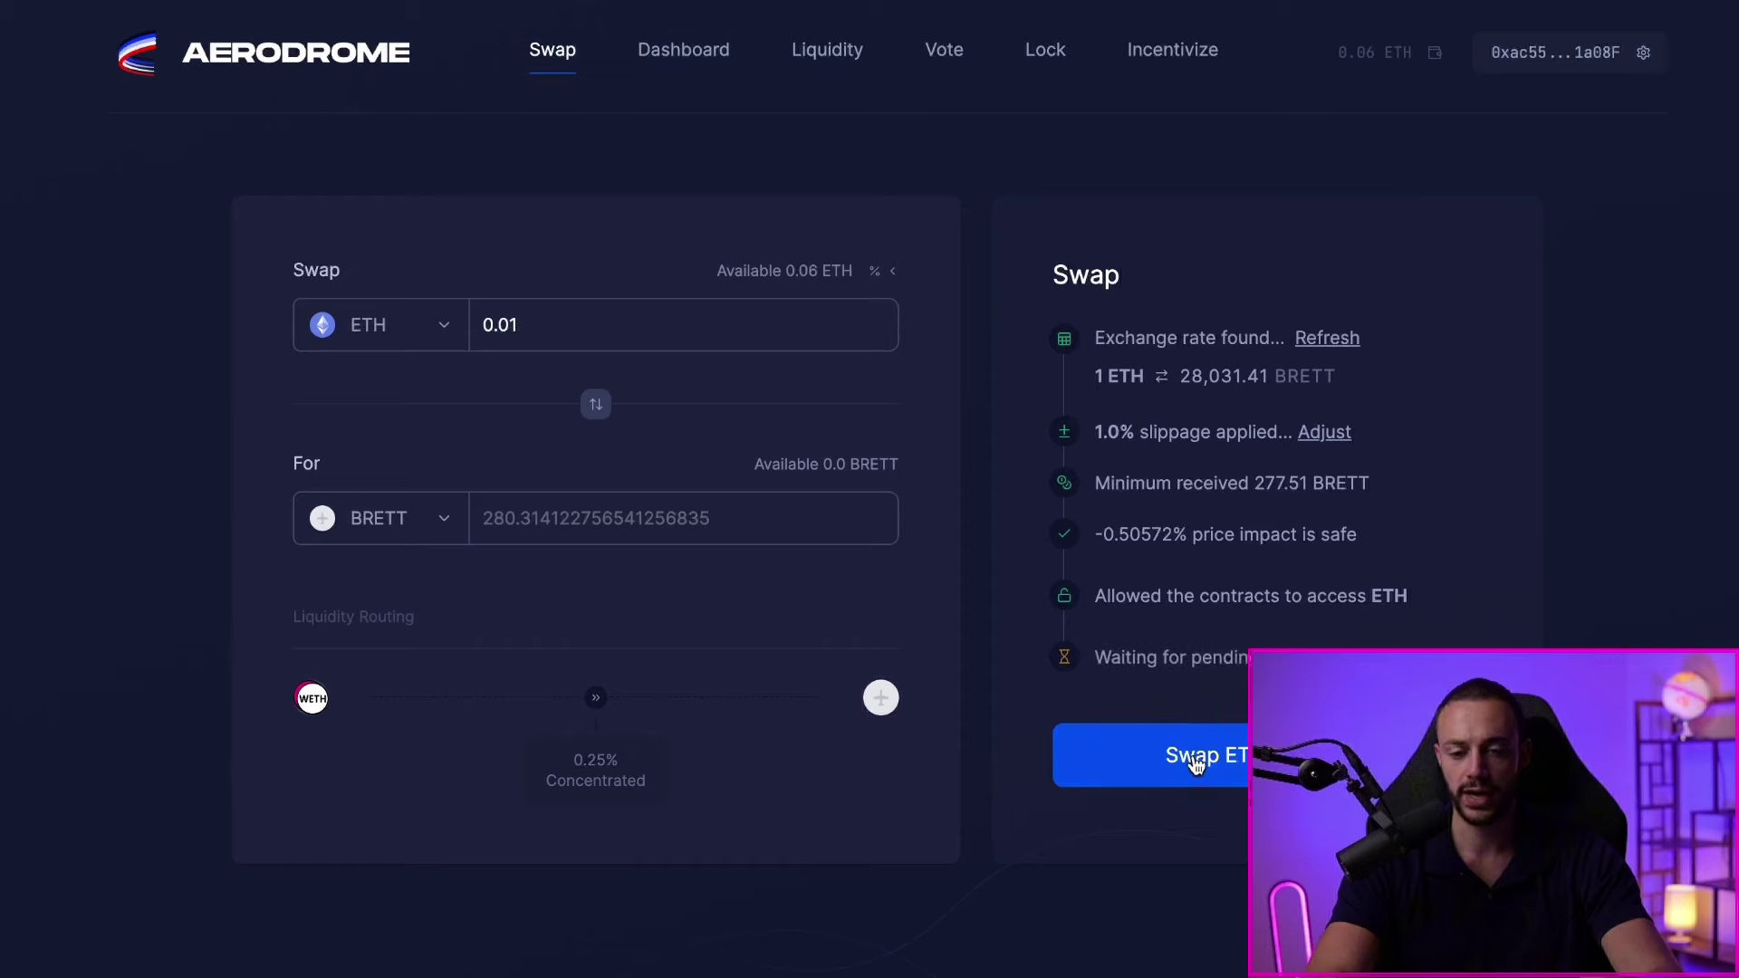
scroll(1195, 763, "down", 2)
left_click(1138, 628)
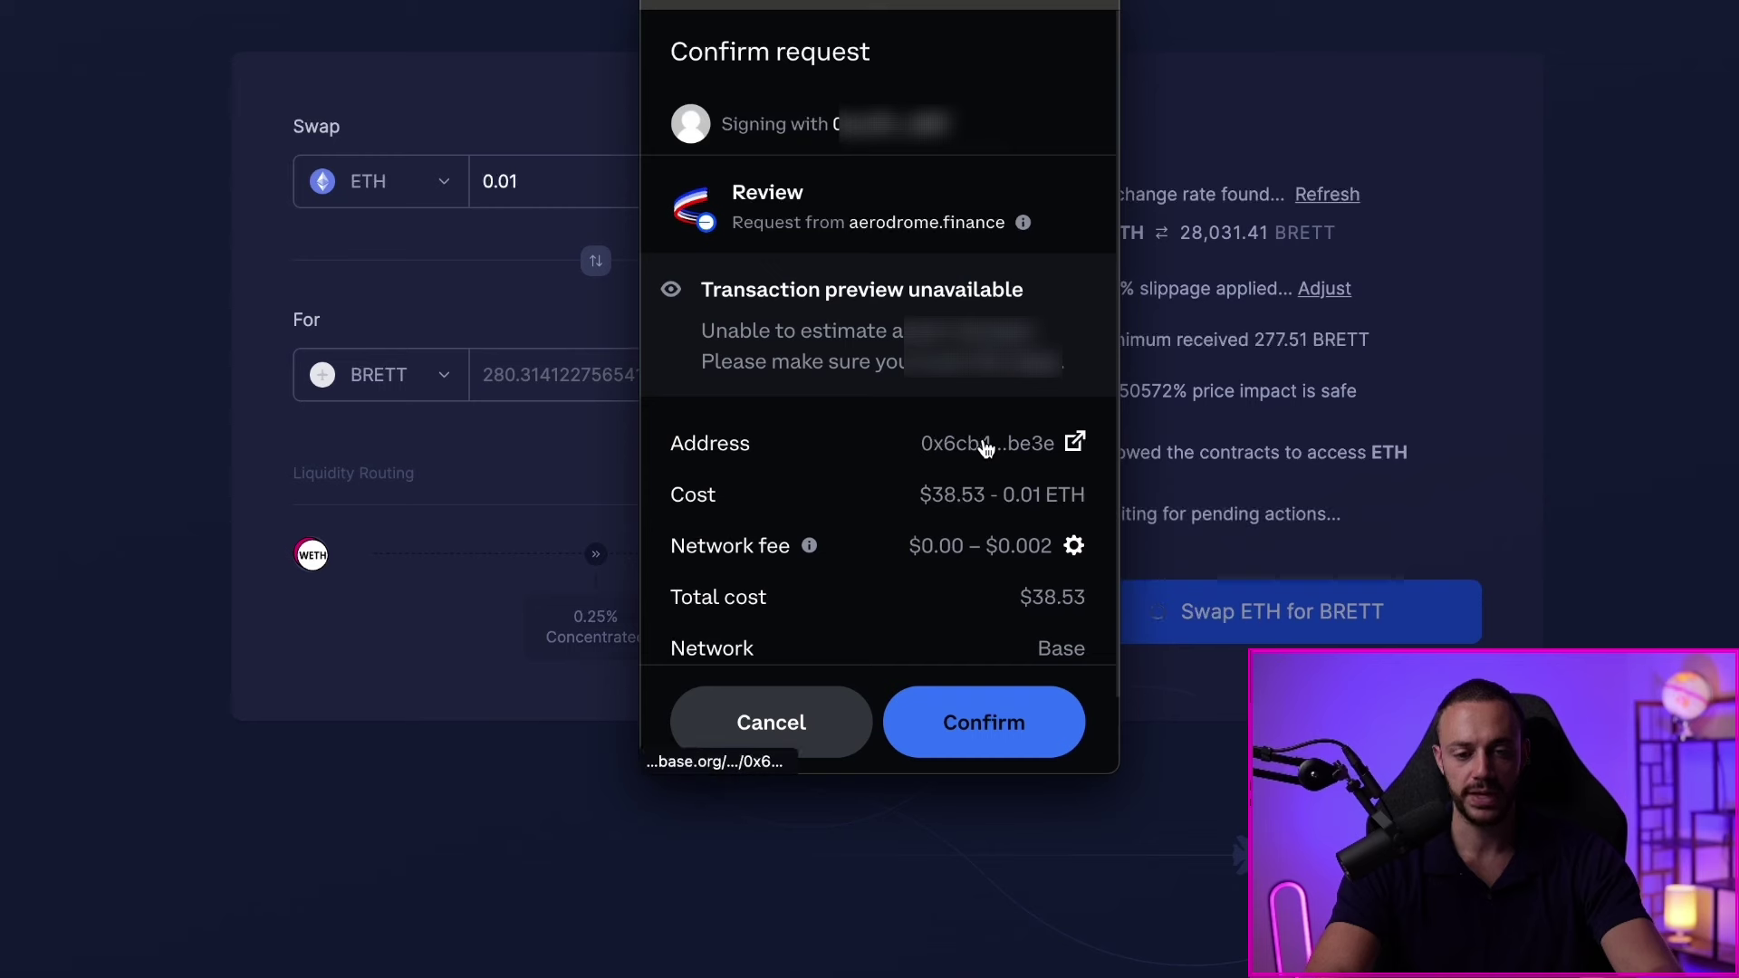
scroll(986, 447, "down", 1)
left_click(966, 711)
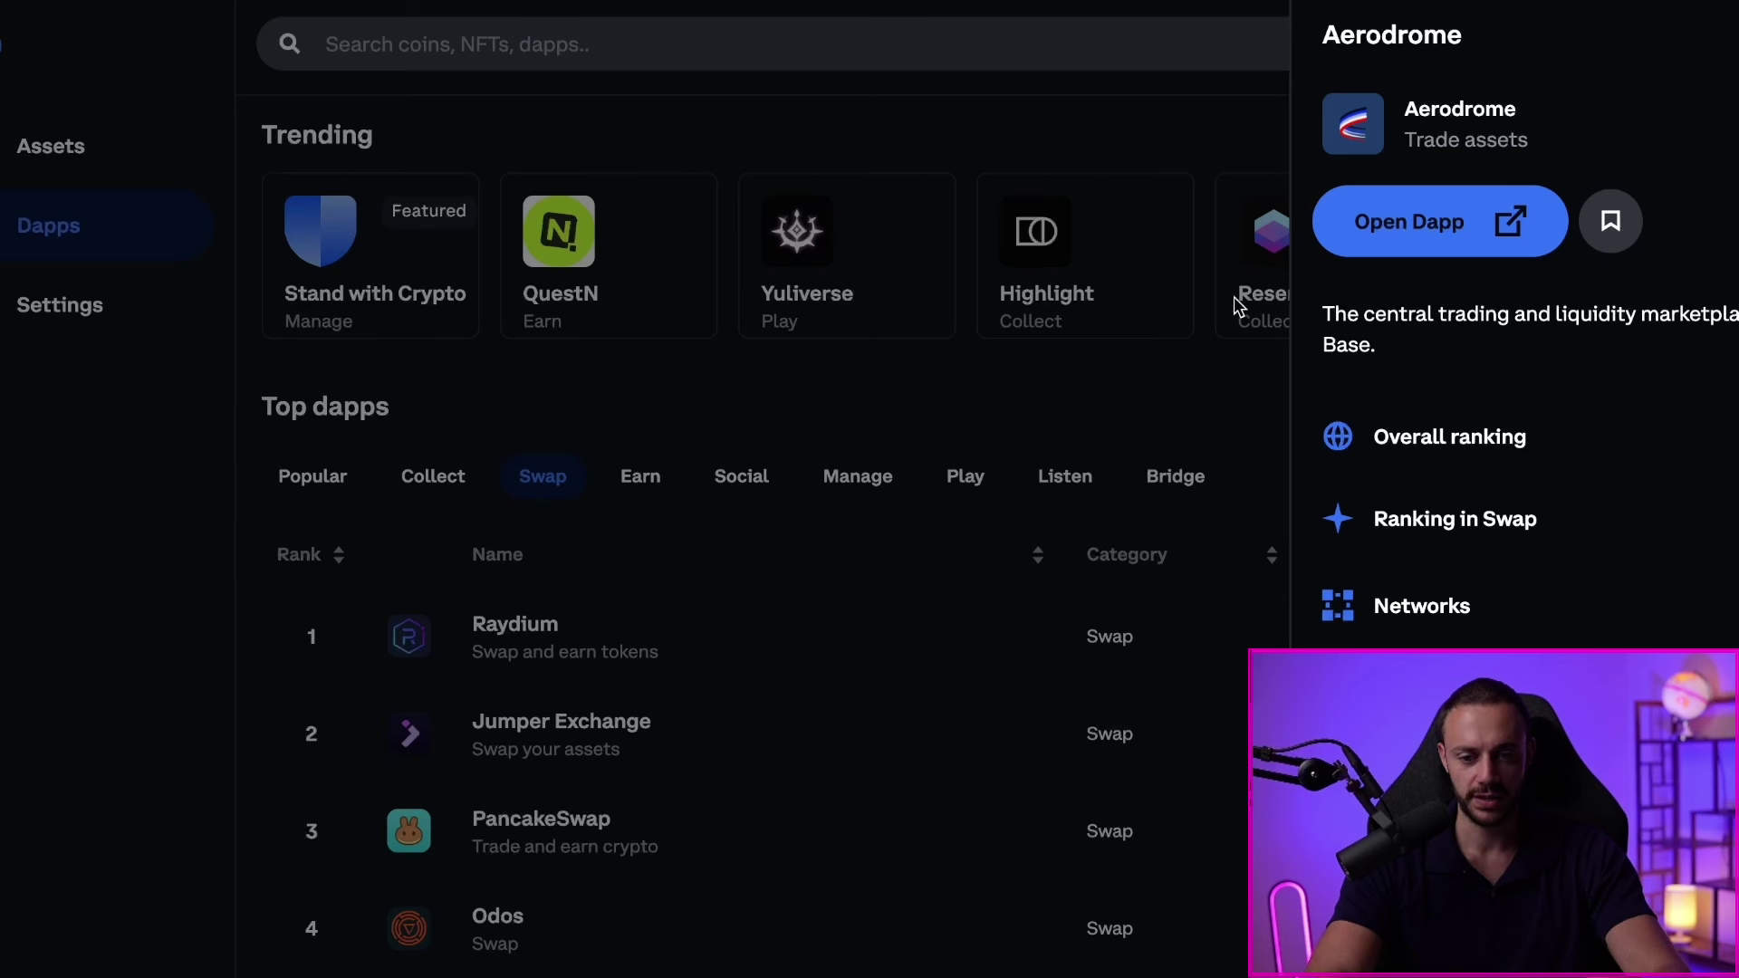
- In Coinbase Wallet, close the Aerodrome details and look through the ranked list of Swap dapps
key("Escape")
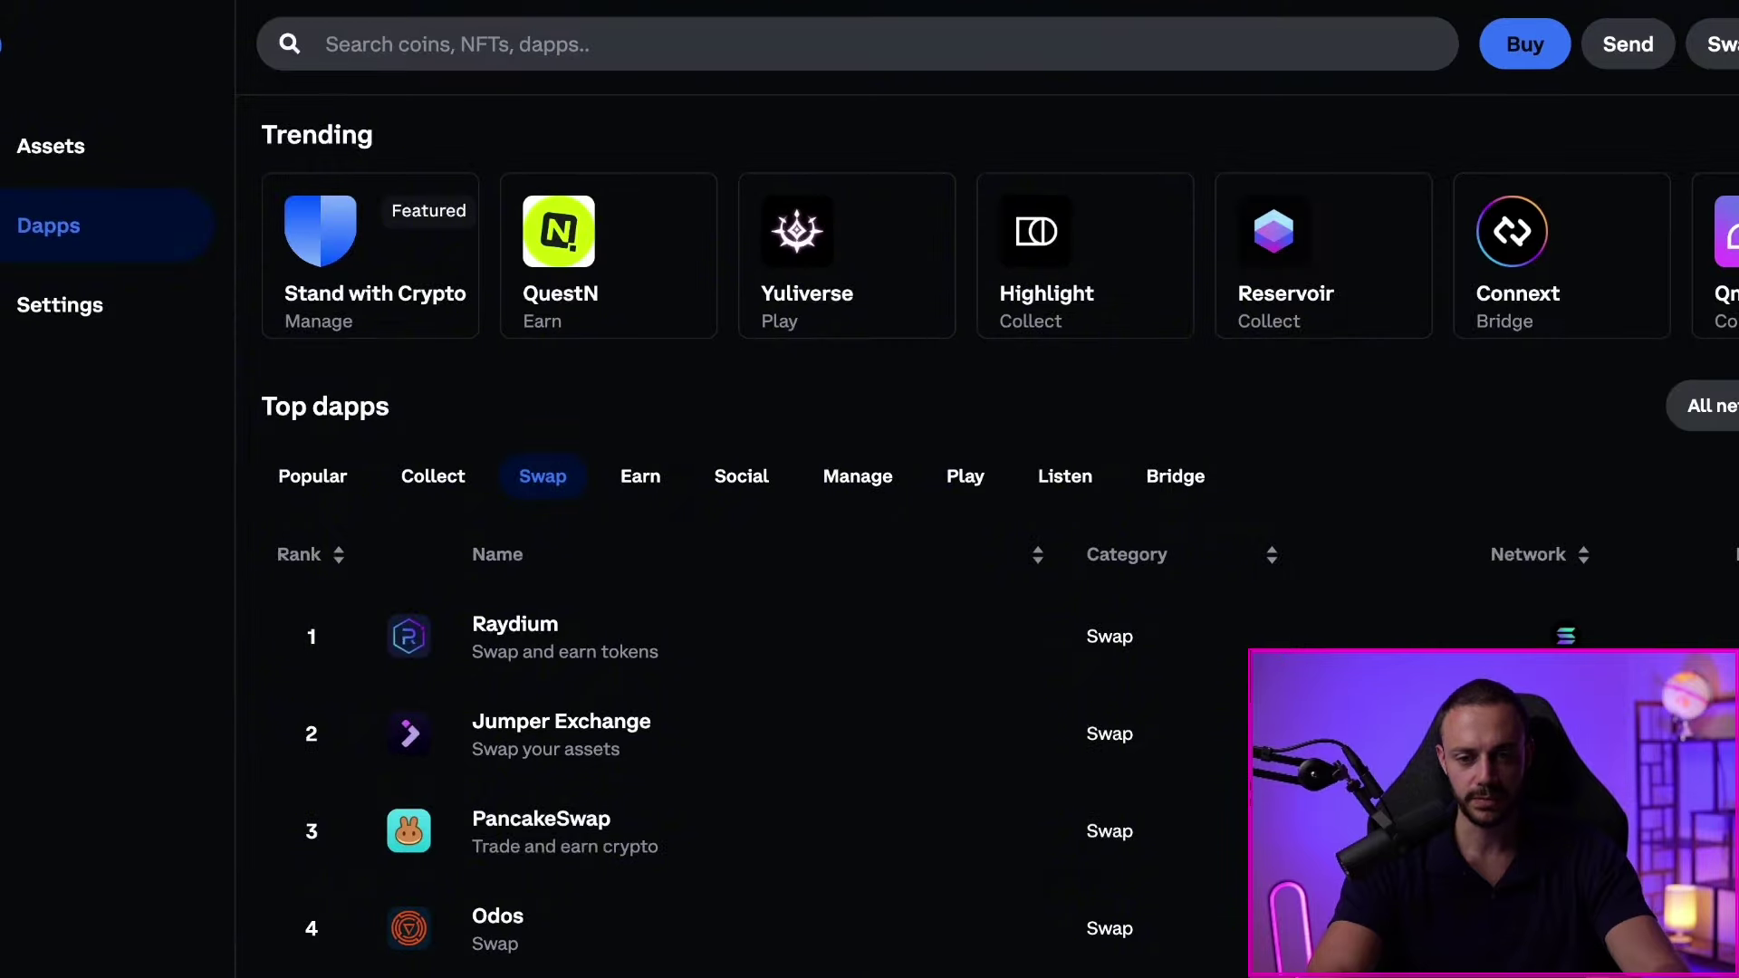
scroll(1004, 692, "down", 4)
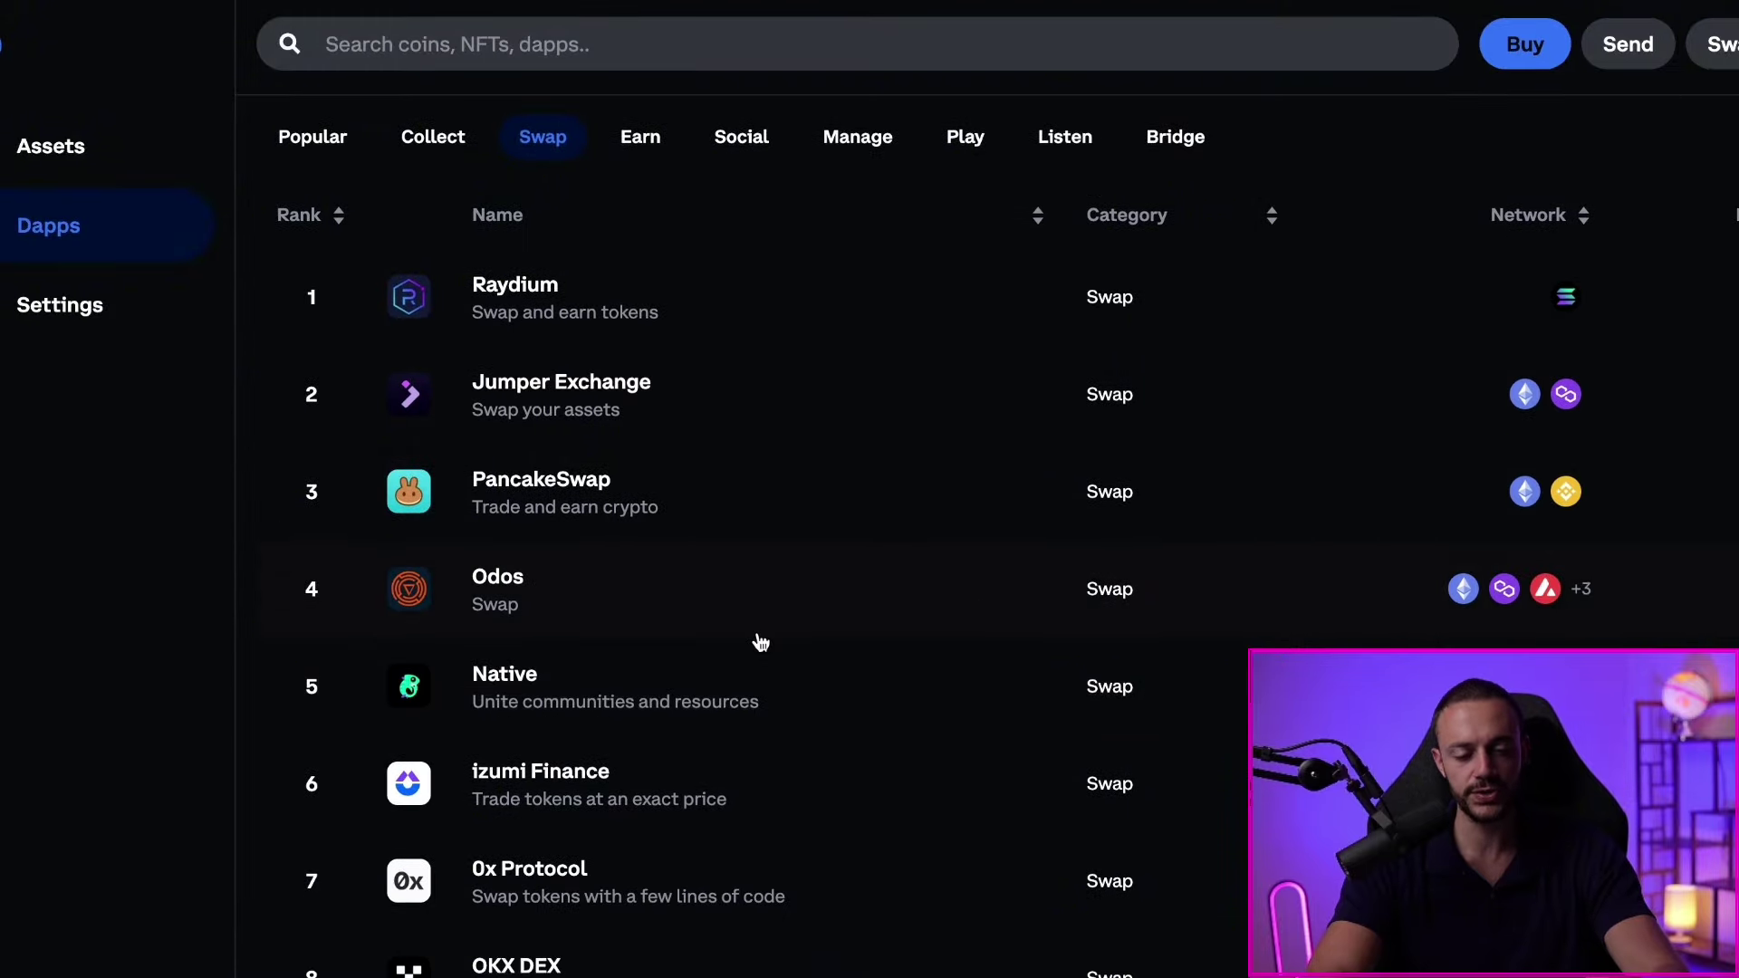
scroll(759, 641, "down", 20)
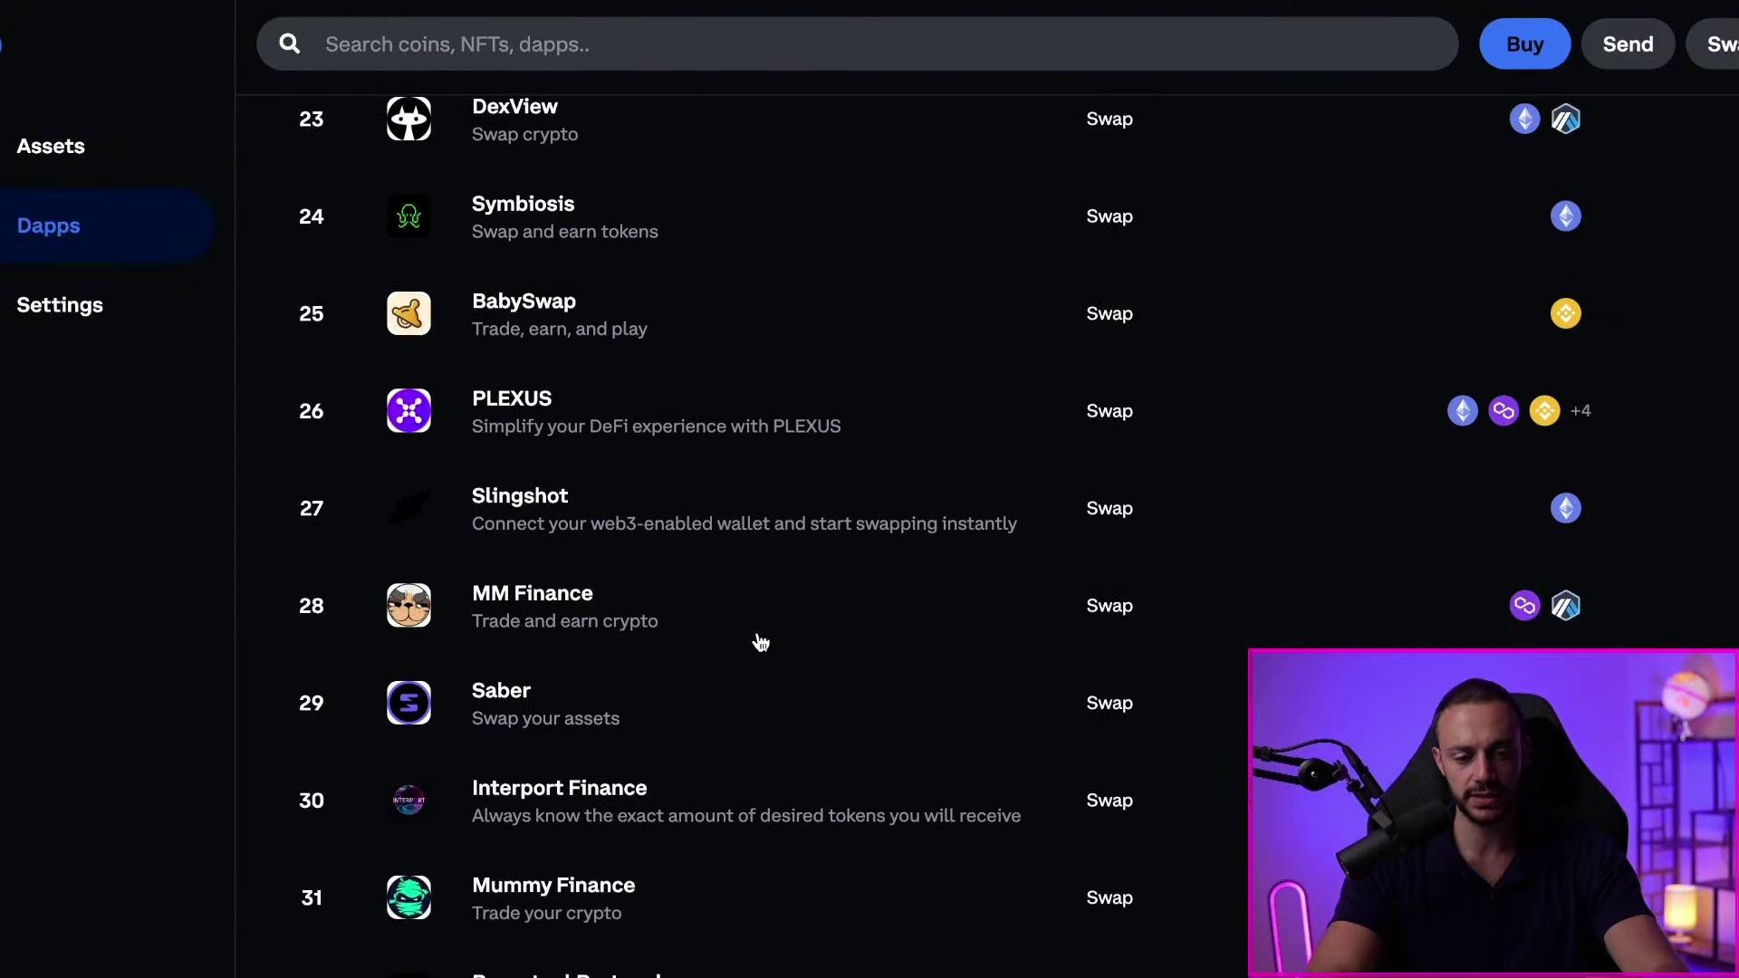
scroll(759, 642, "up", 20)
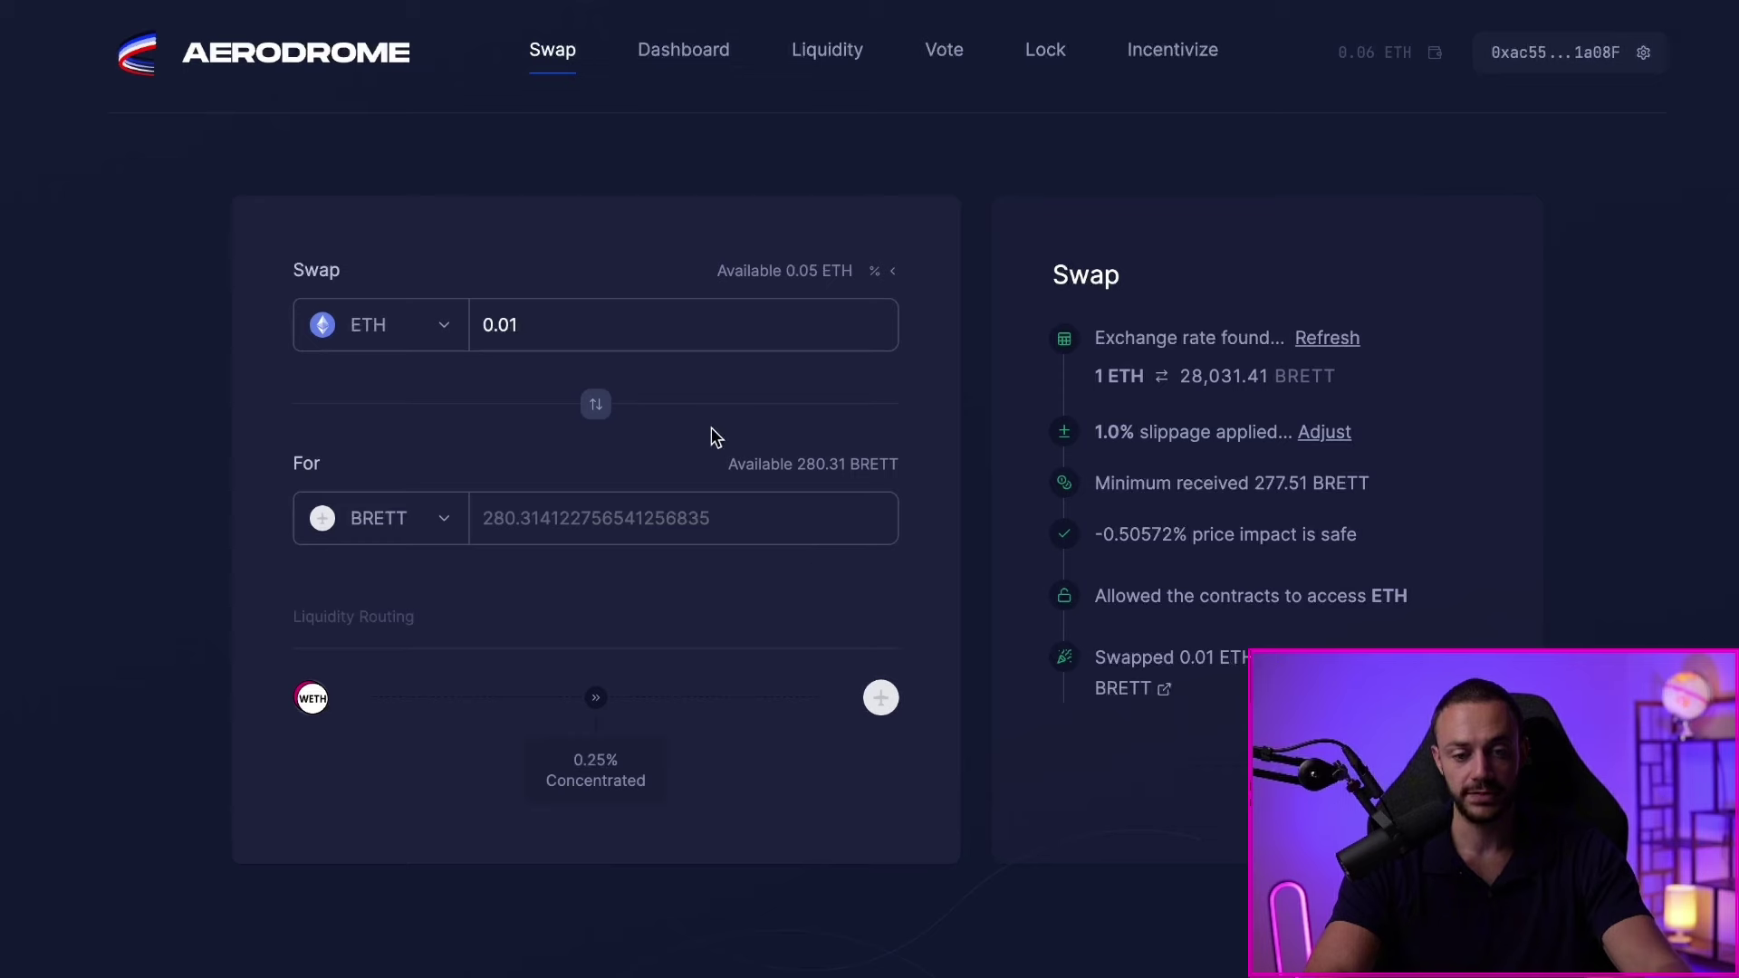
- Back in Aerodrome, reverse the pair to swap BRETT for ETH and set the amount to 20 BRETT
left_click(595, 404)
left_click(596, 406)
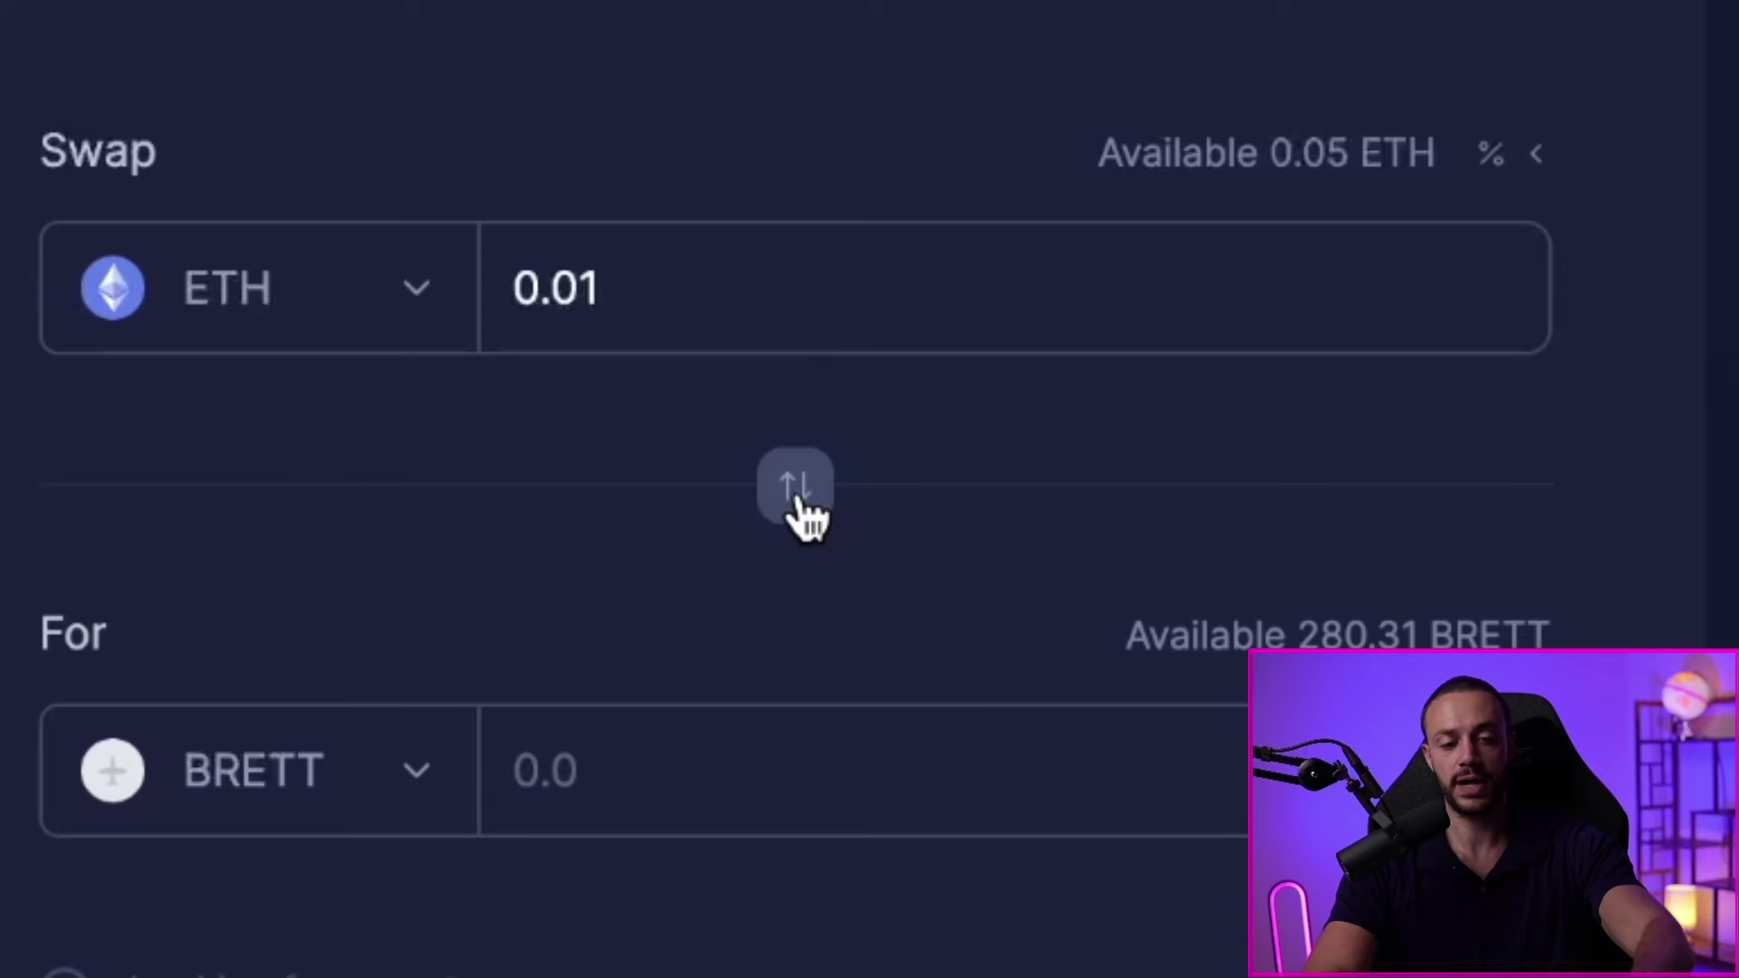
left_click(799, 500)
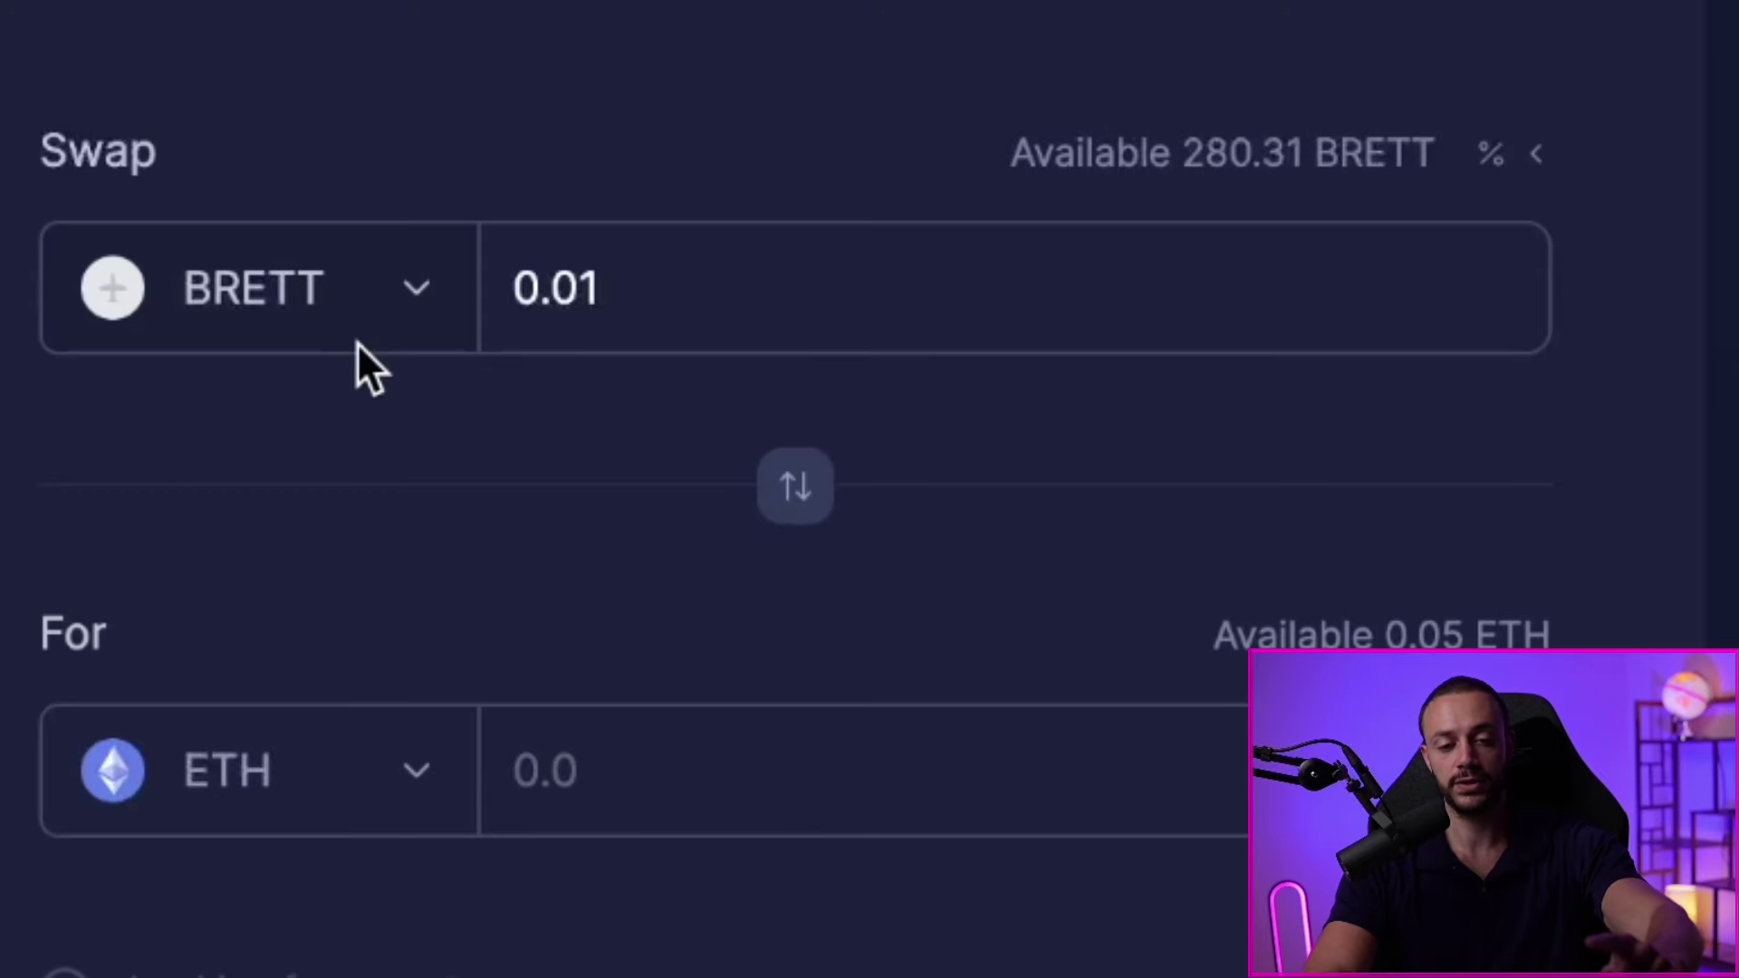
left_click(1262, 155)
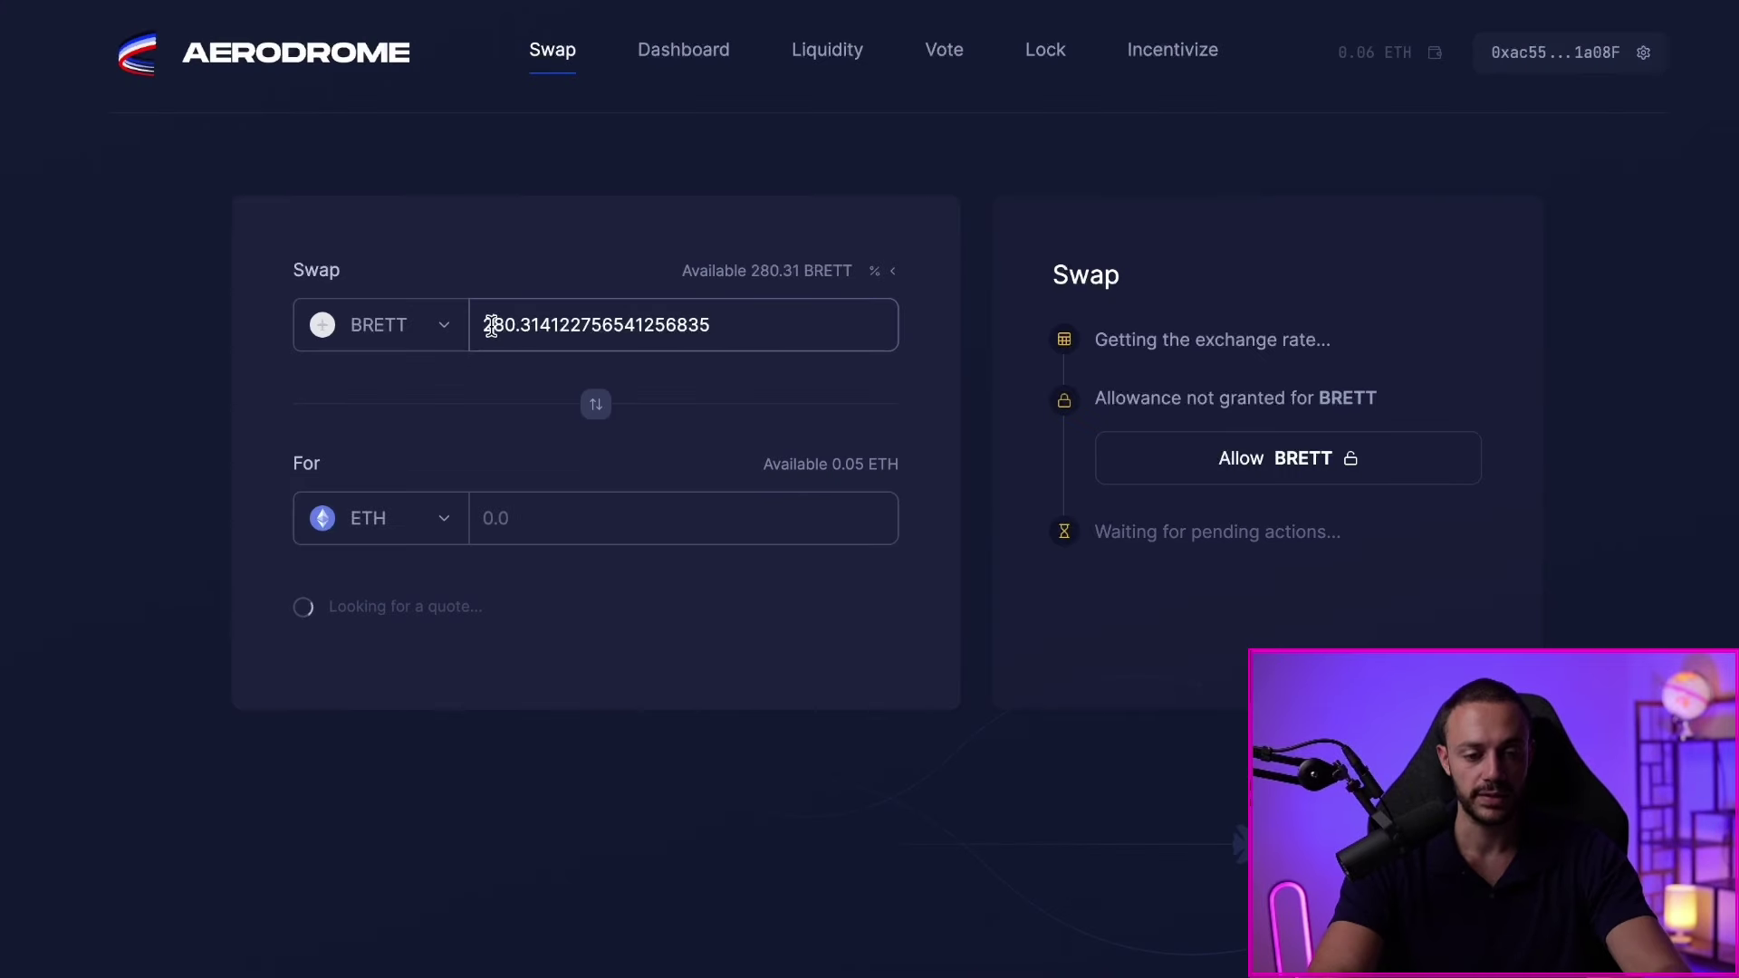
left_click_drag(490, 326, 830, 349)
key("BackSpace")
key("BackSpace")
type("20")
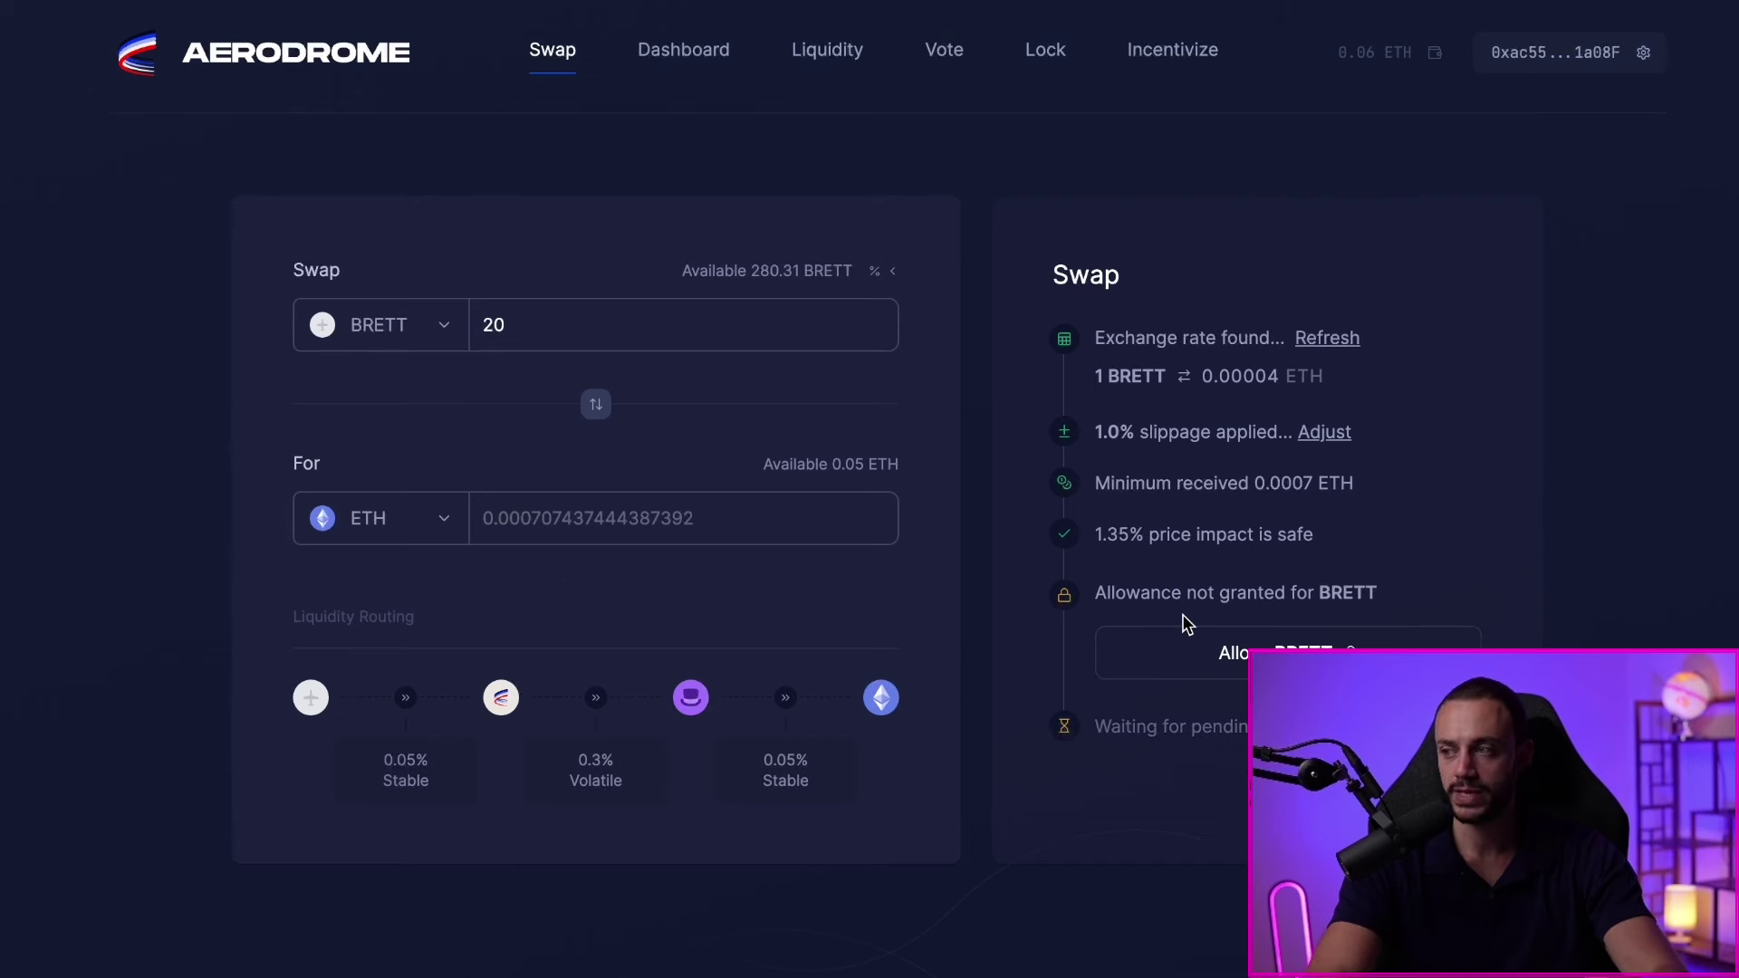
- Grant the allowance for BRETT and approve the 20 BRETT pre-authorization in the wallet
scroll(1184, 622, "down", 1)
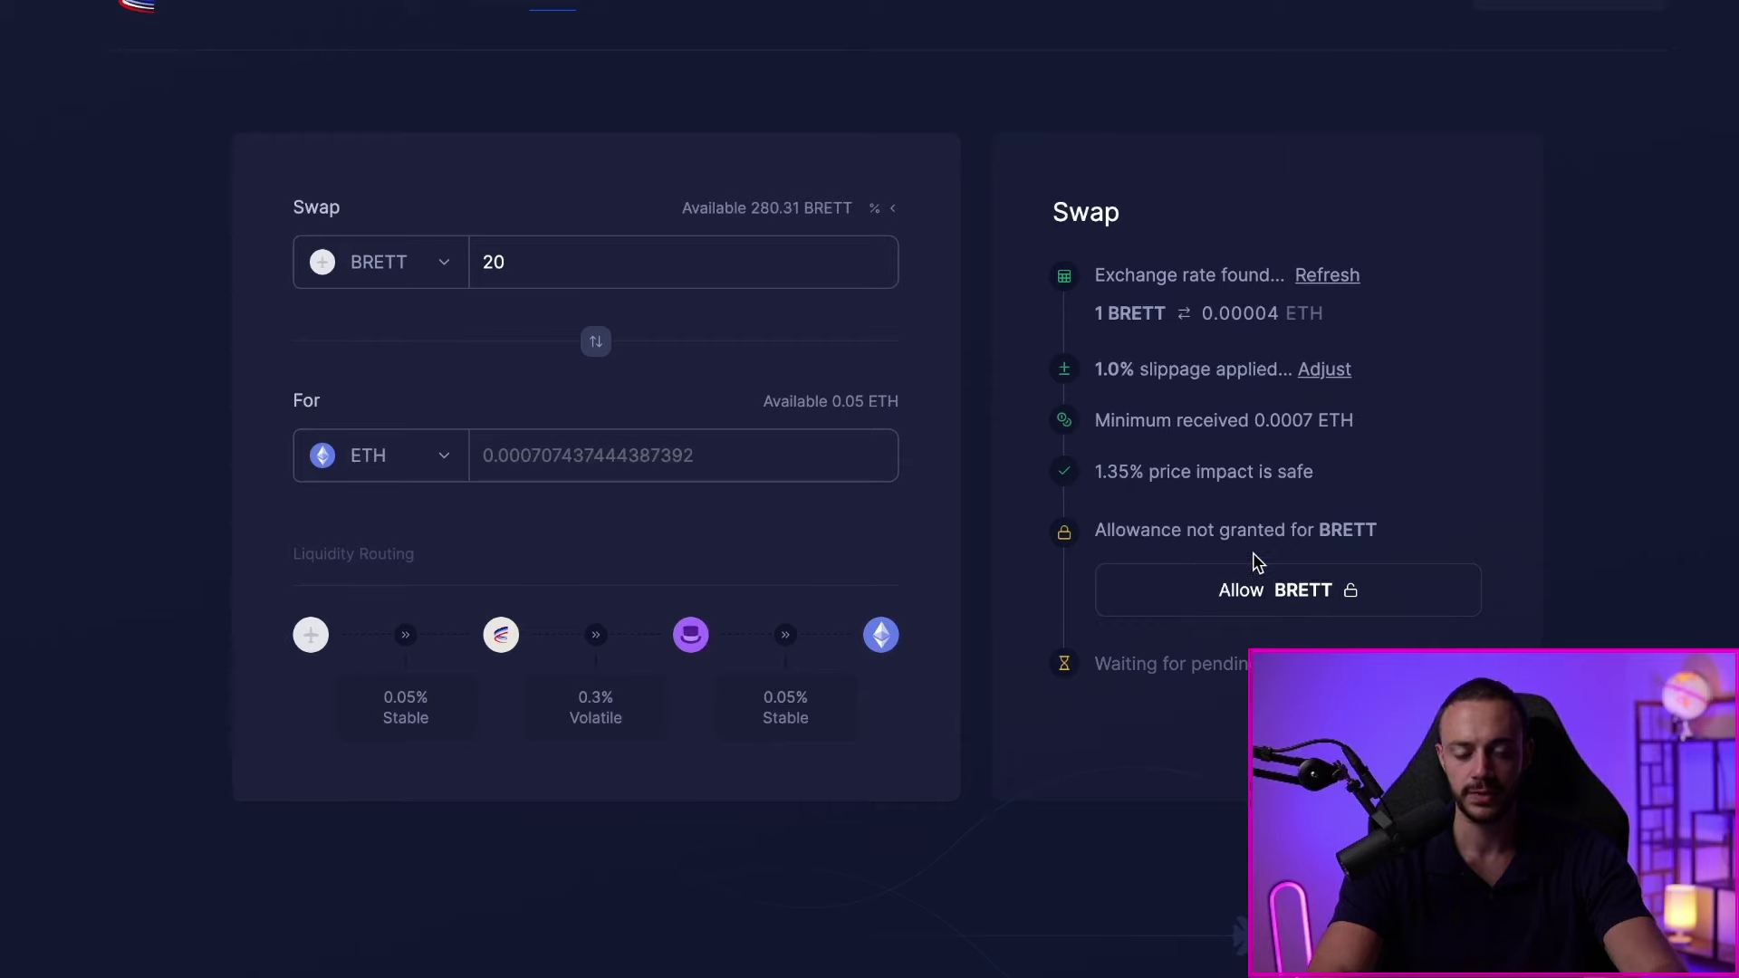
left_click(1266, 598)
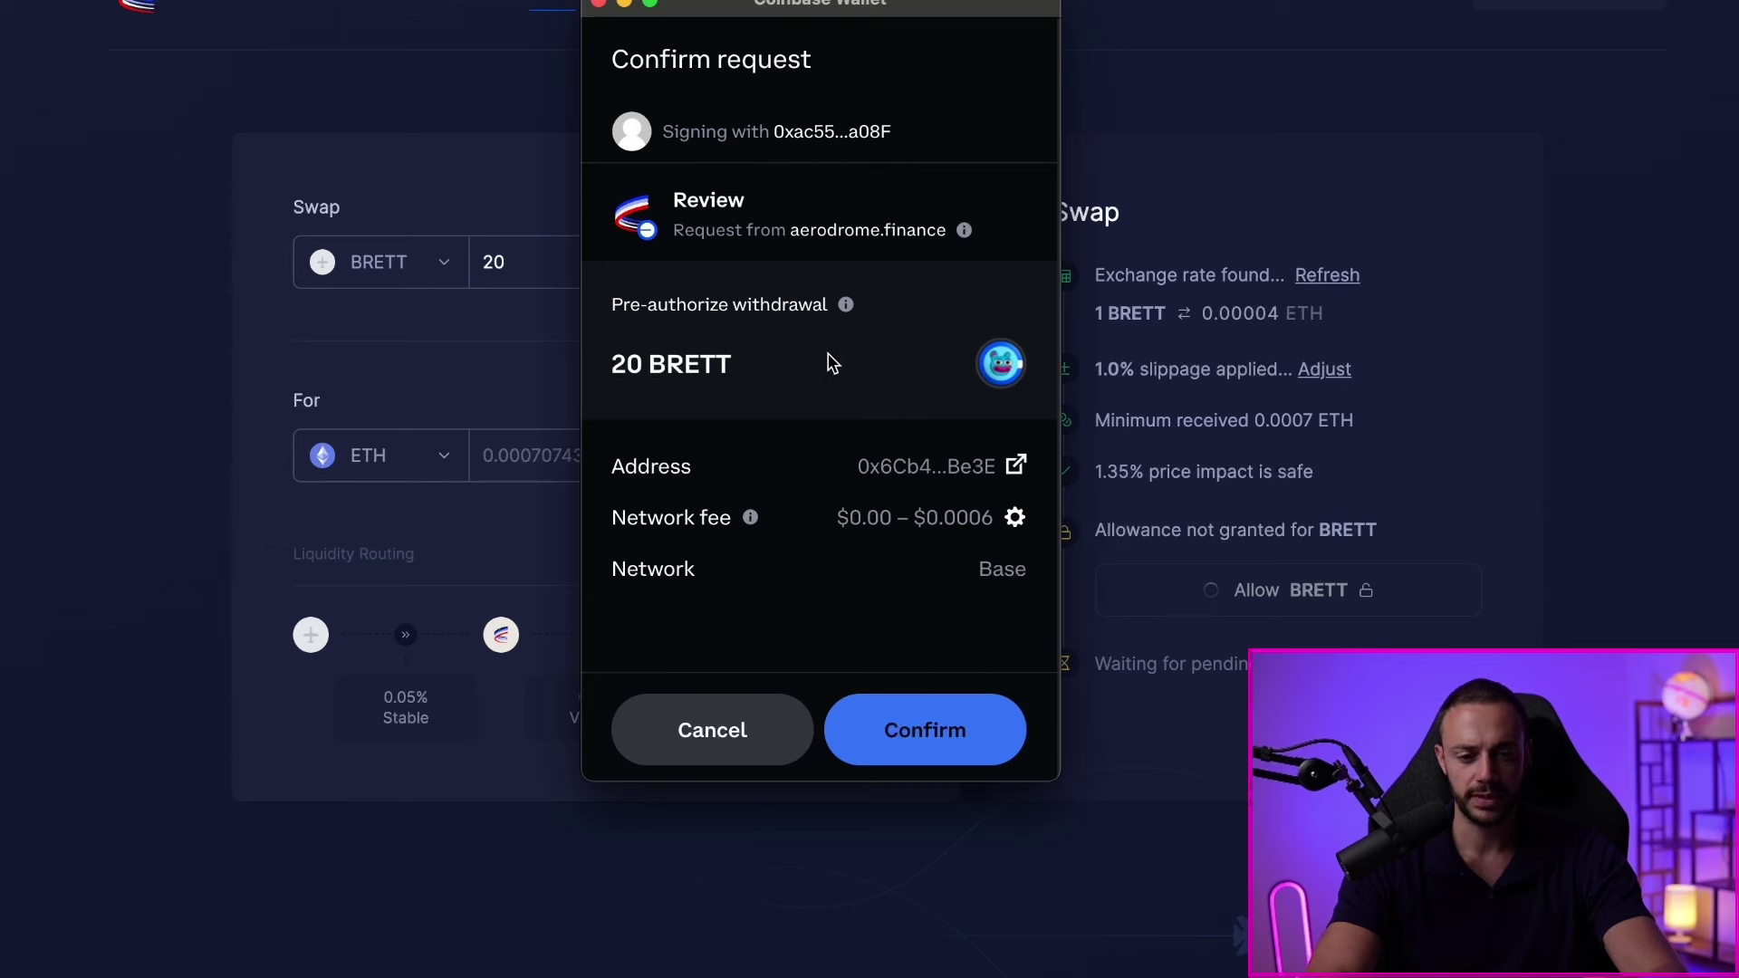
left_click(925, 720)
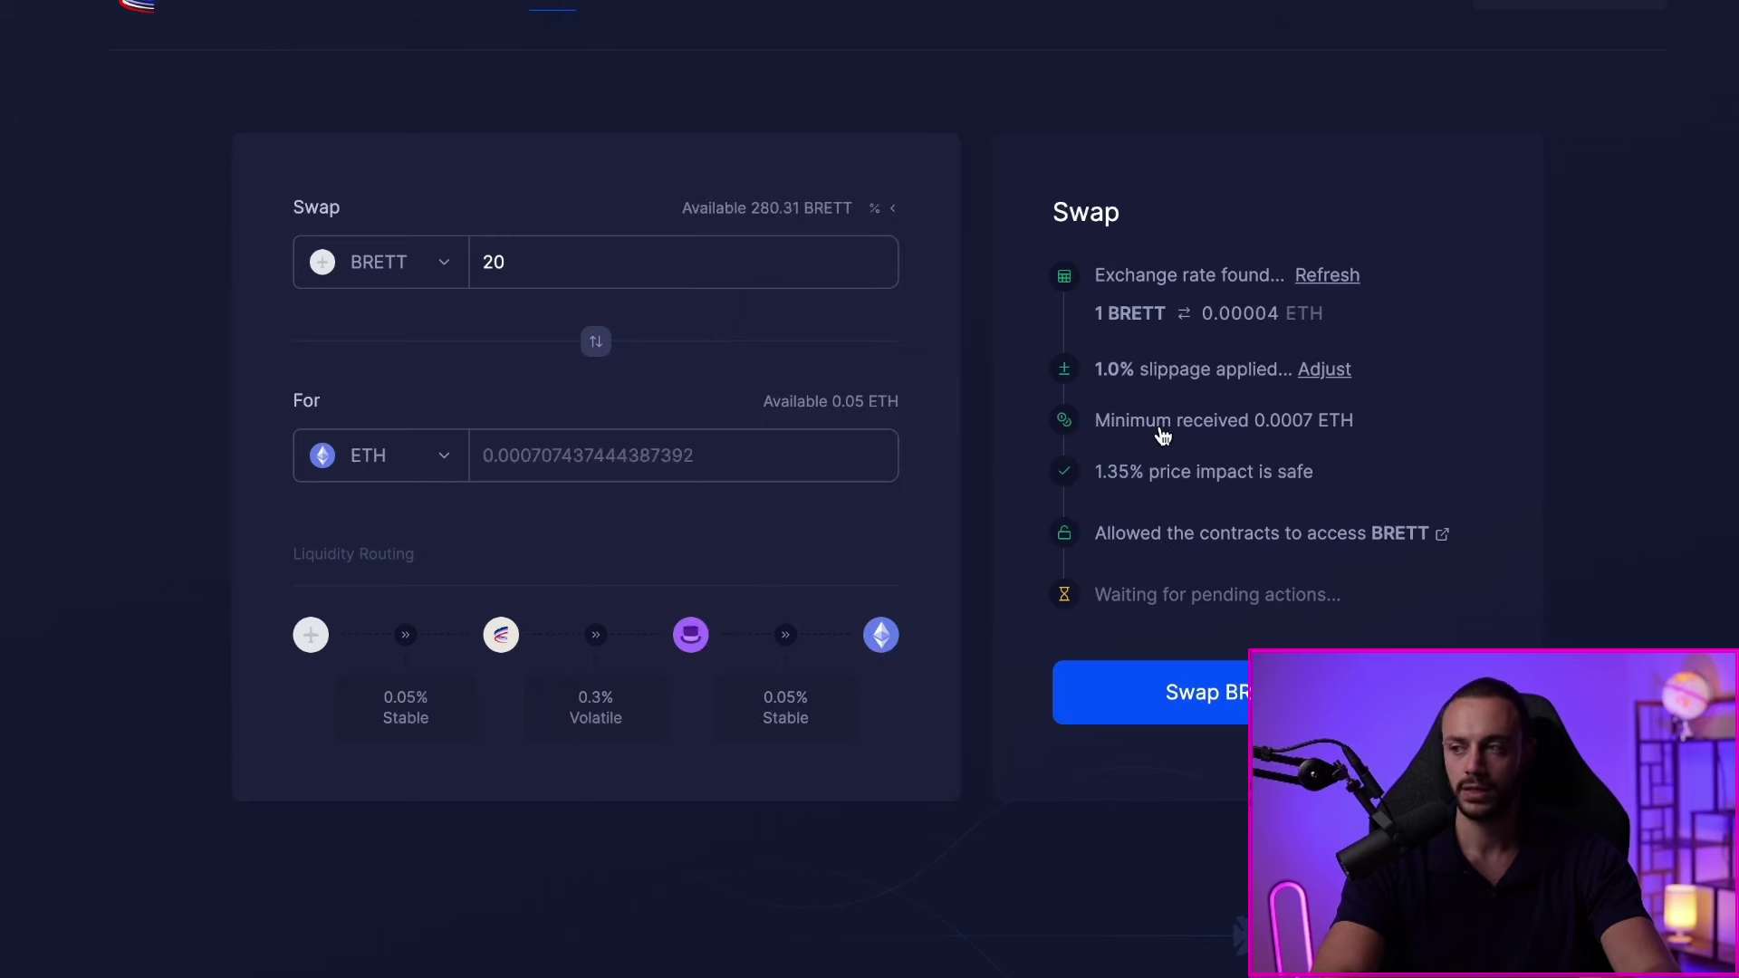
- Swap the 20 BRETT for ETH, approve the request in the wallet and dismiss the notification
scroll(1163, 436, "down", 1)
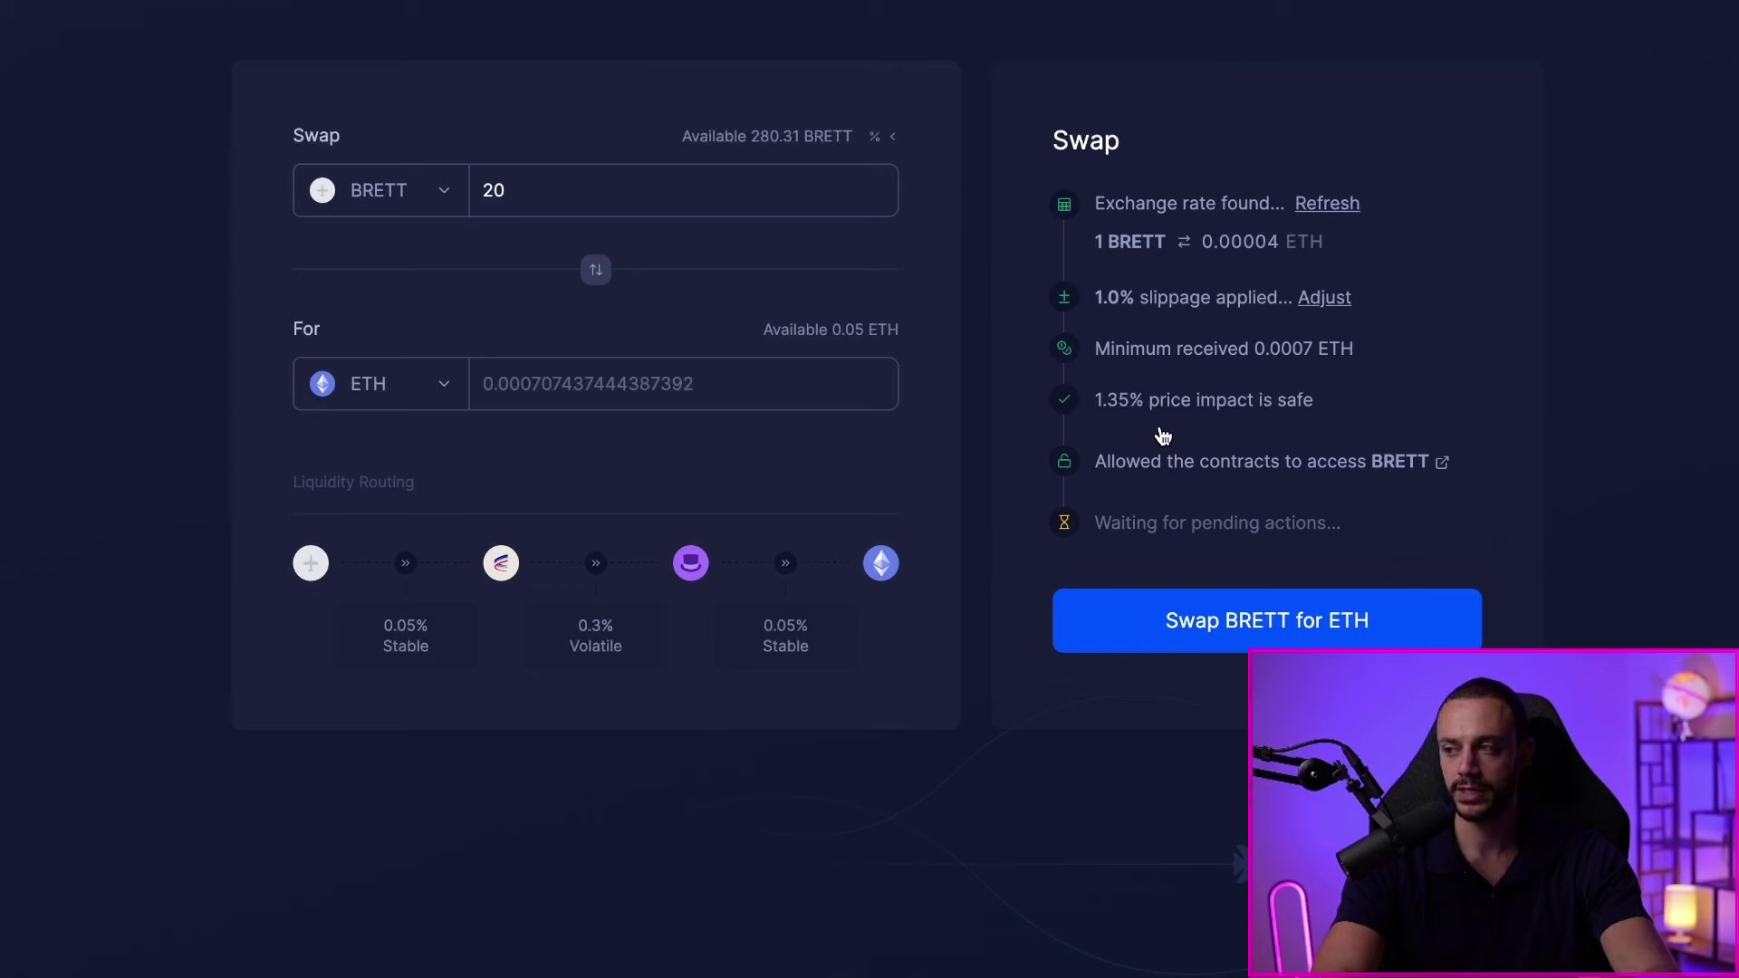
scroll(1144, 508, "down", 1)
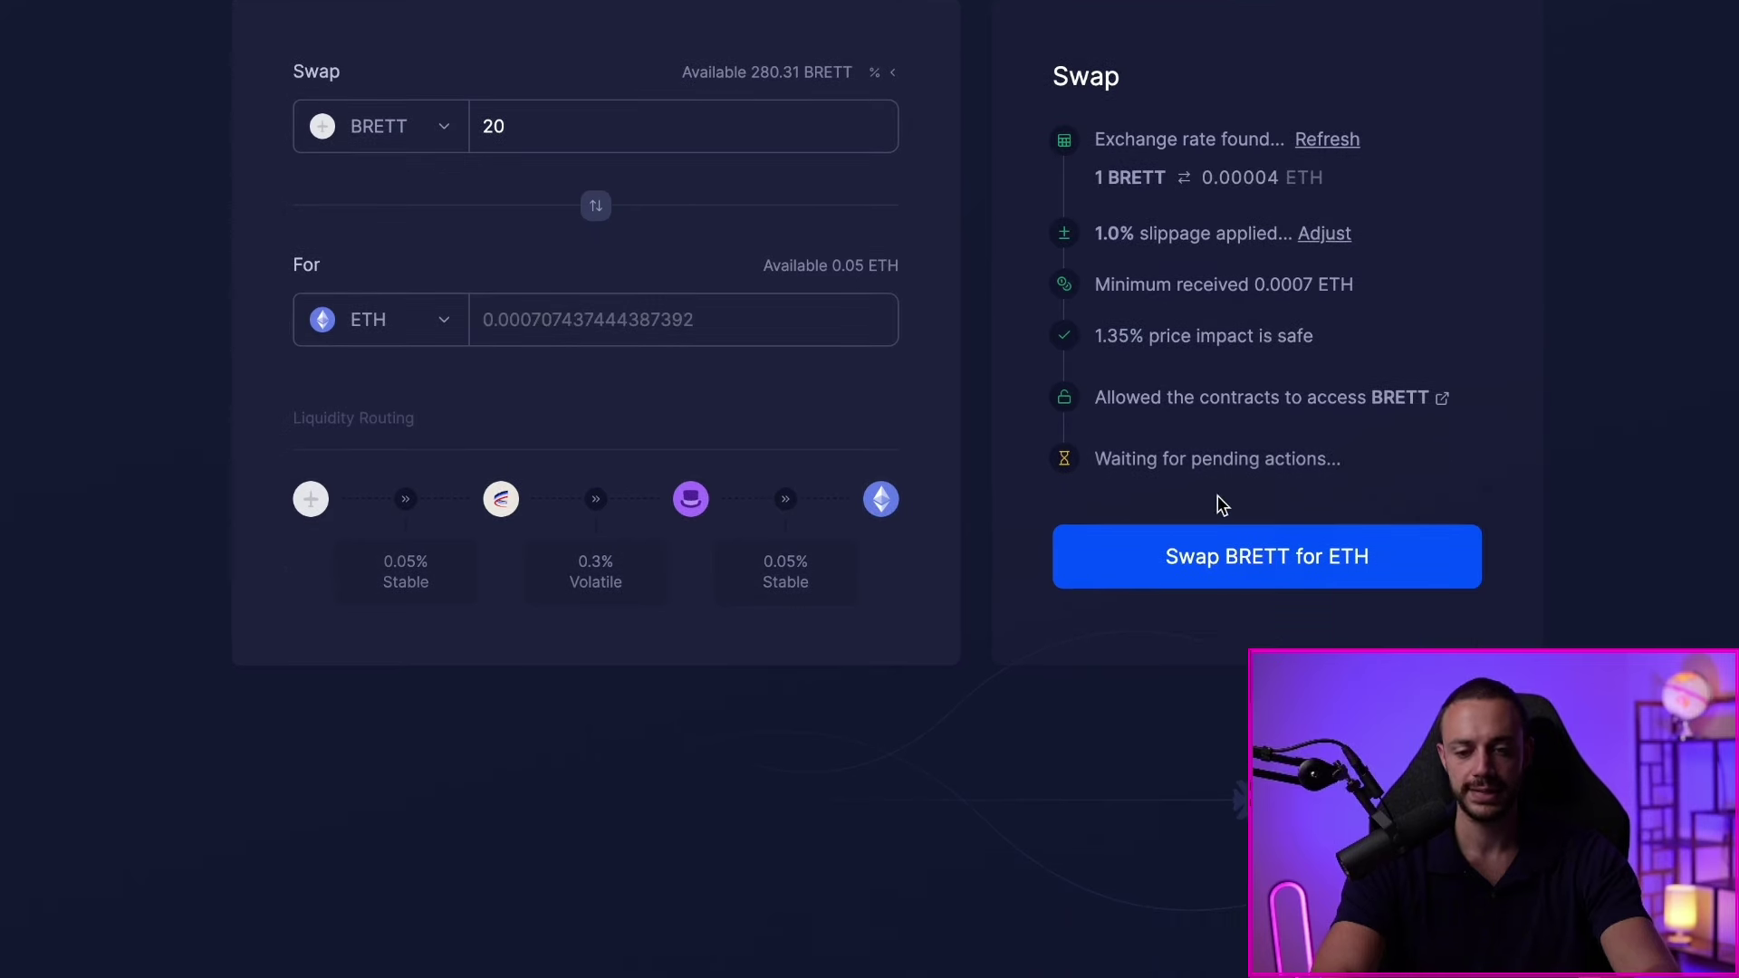
left_click(1215, 579)
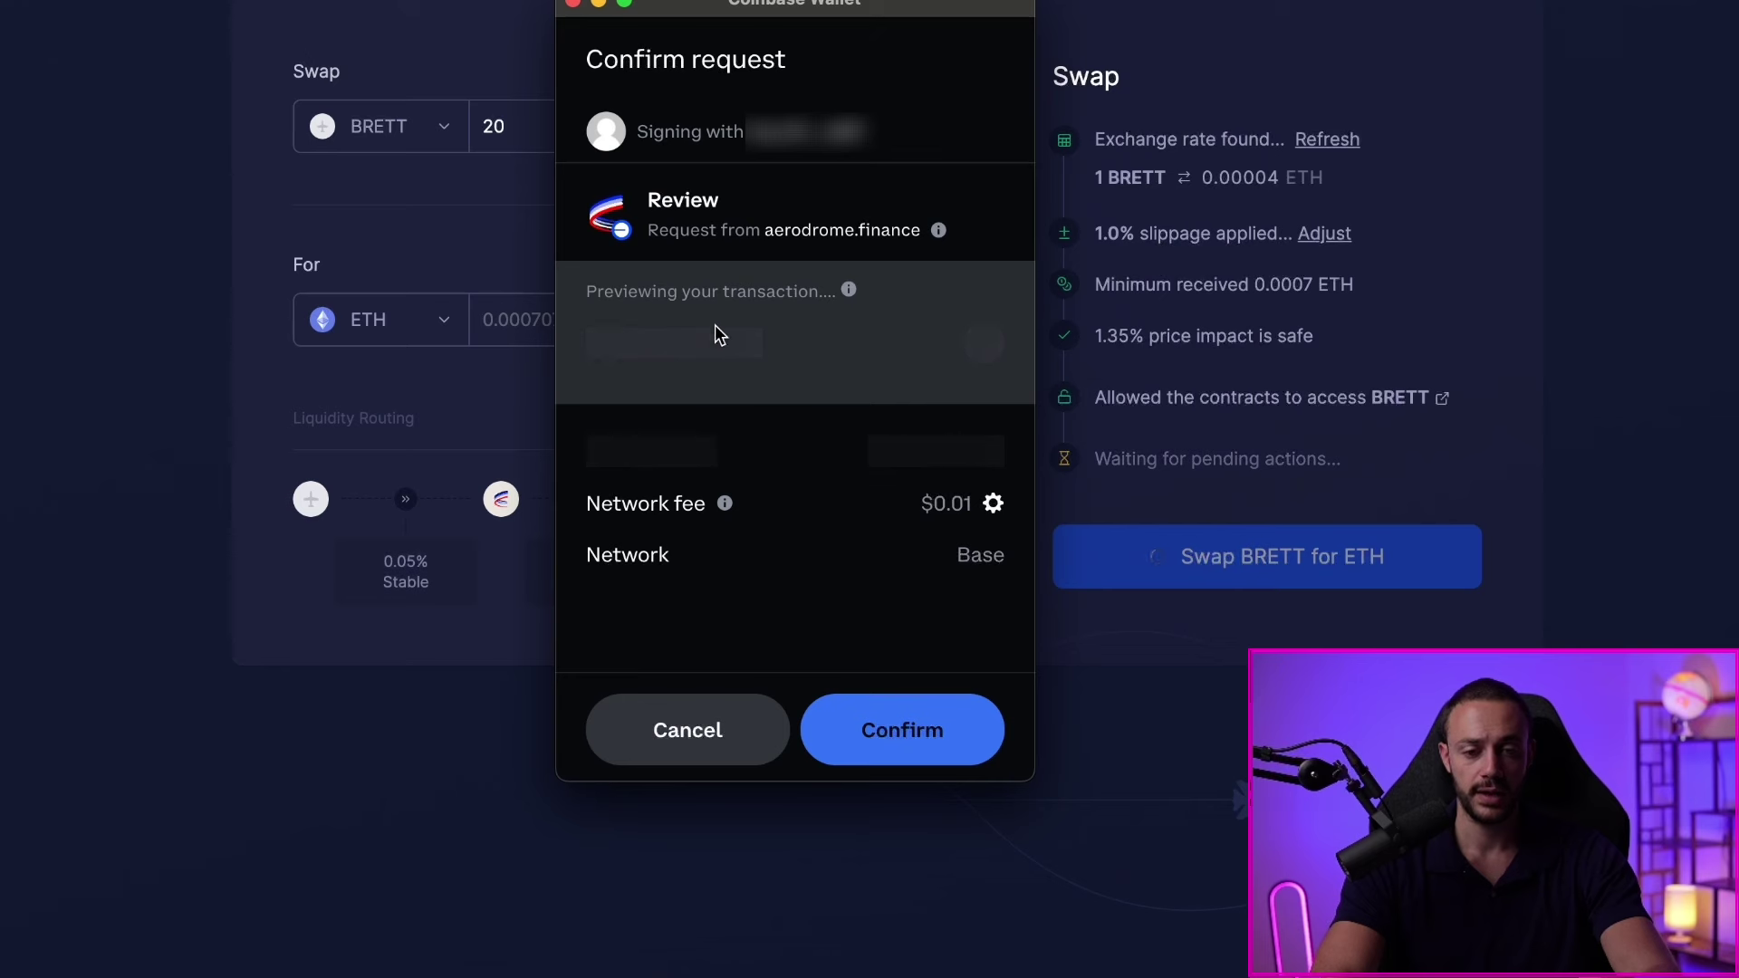
scroll(797, 336, "down", 2)
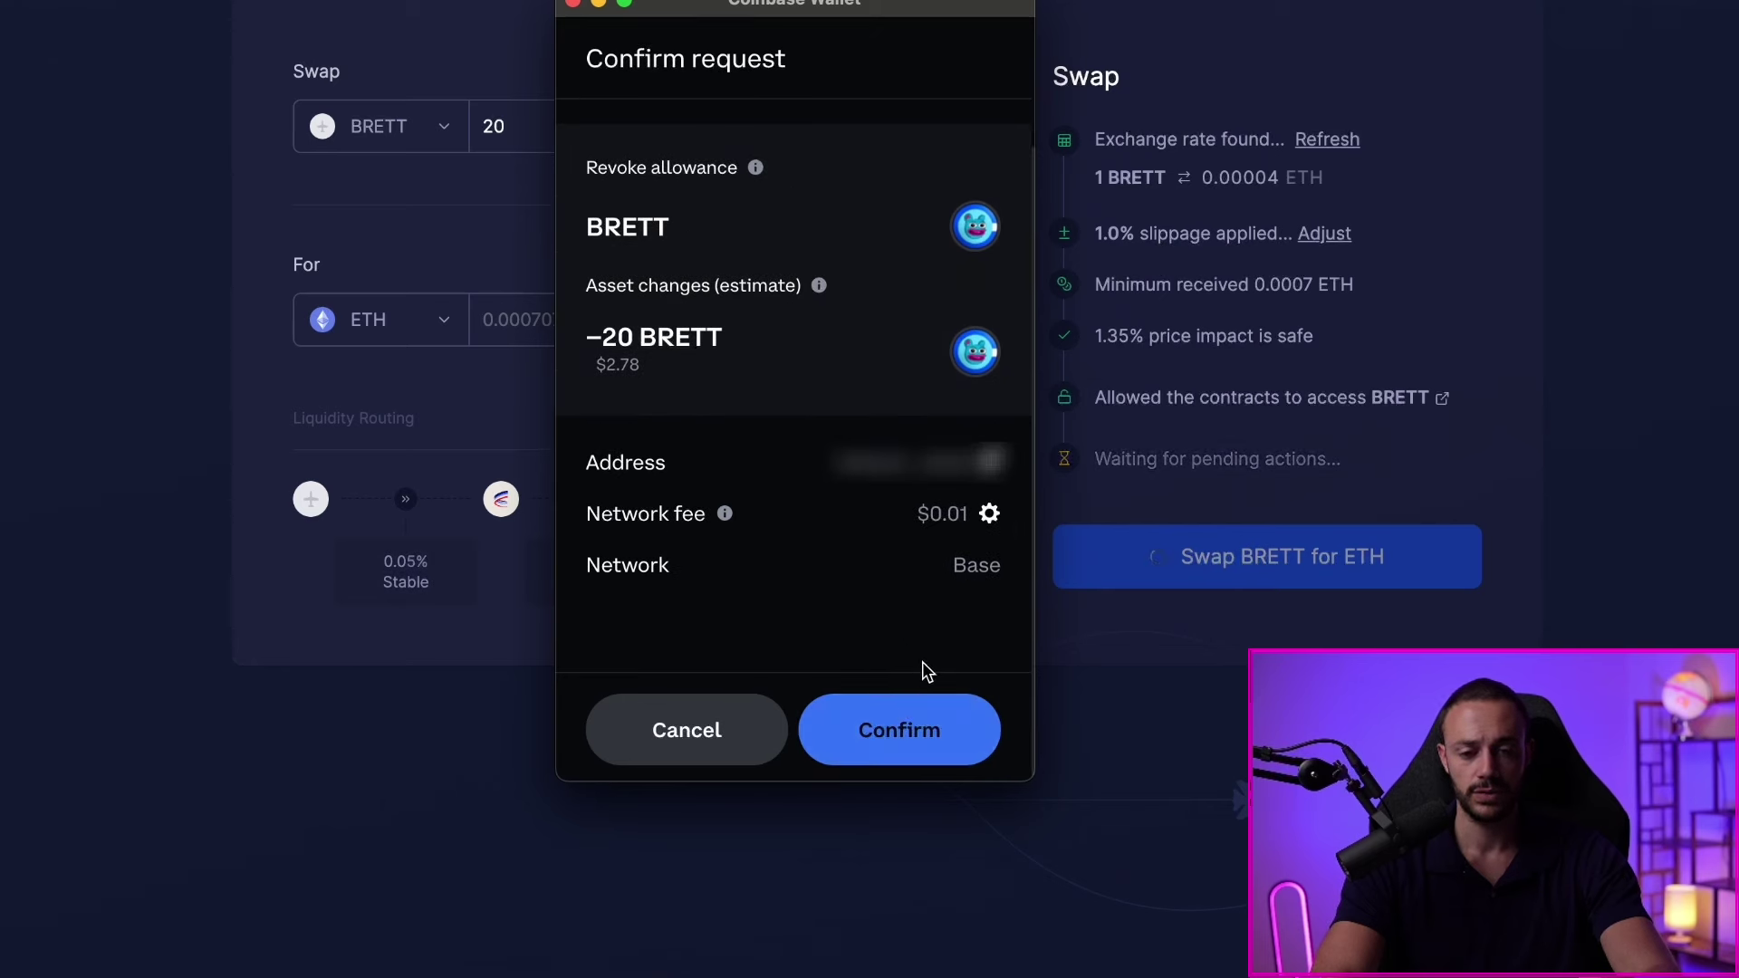
left_click(912, 718)
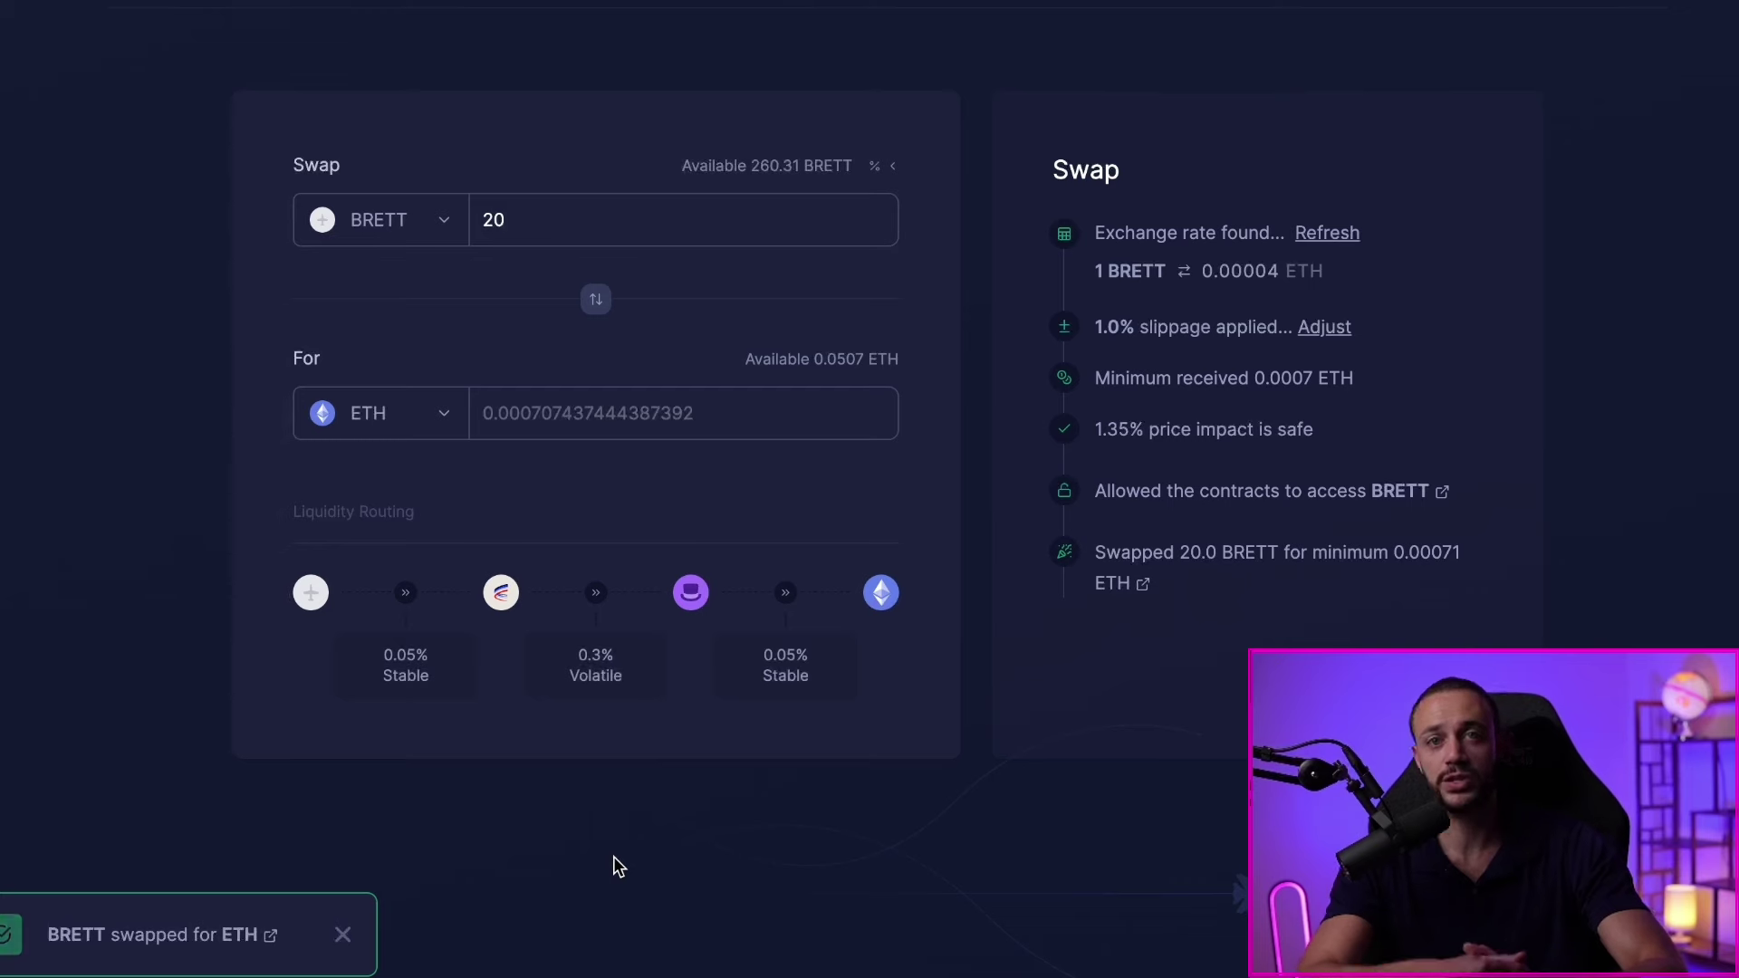
left_click(342, 935)
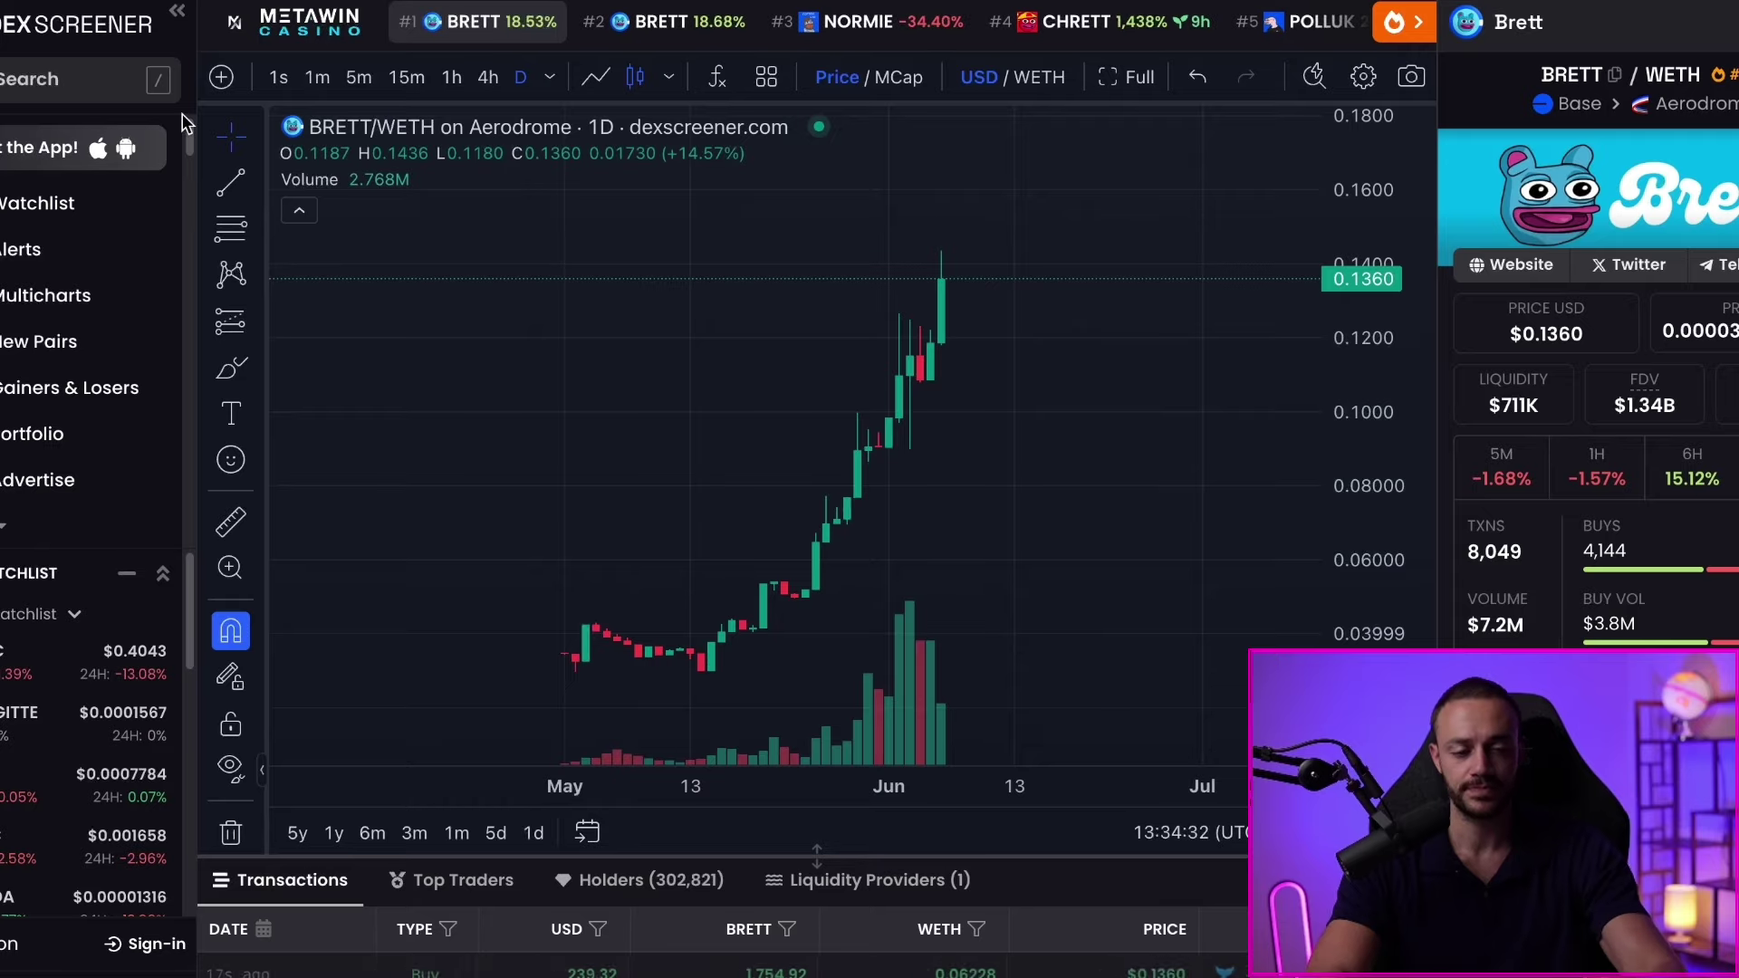
- In DEX Screener, search for "toshi" and open the TOSHI/WETH pair traded on Aerodrome on Base
left_click(69, 90)
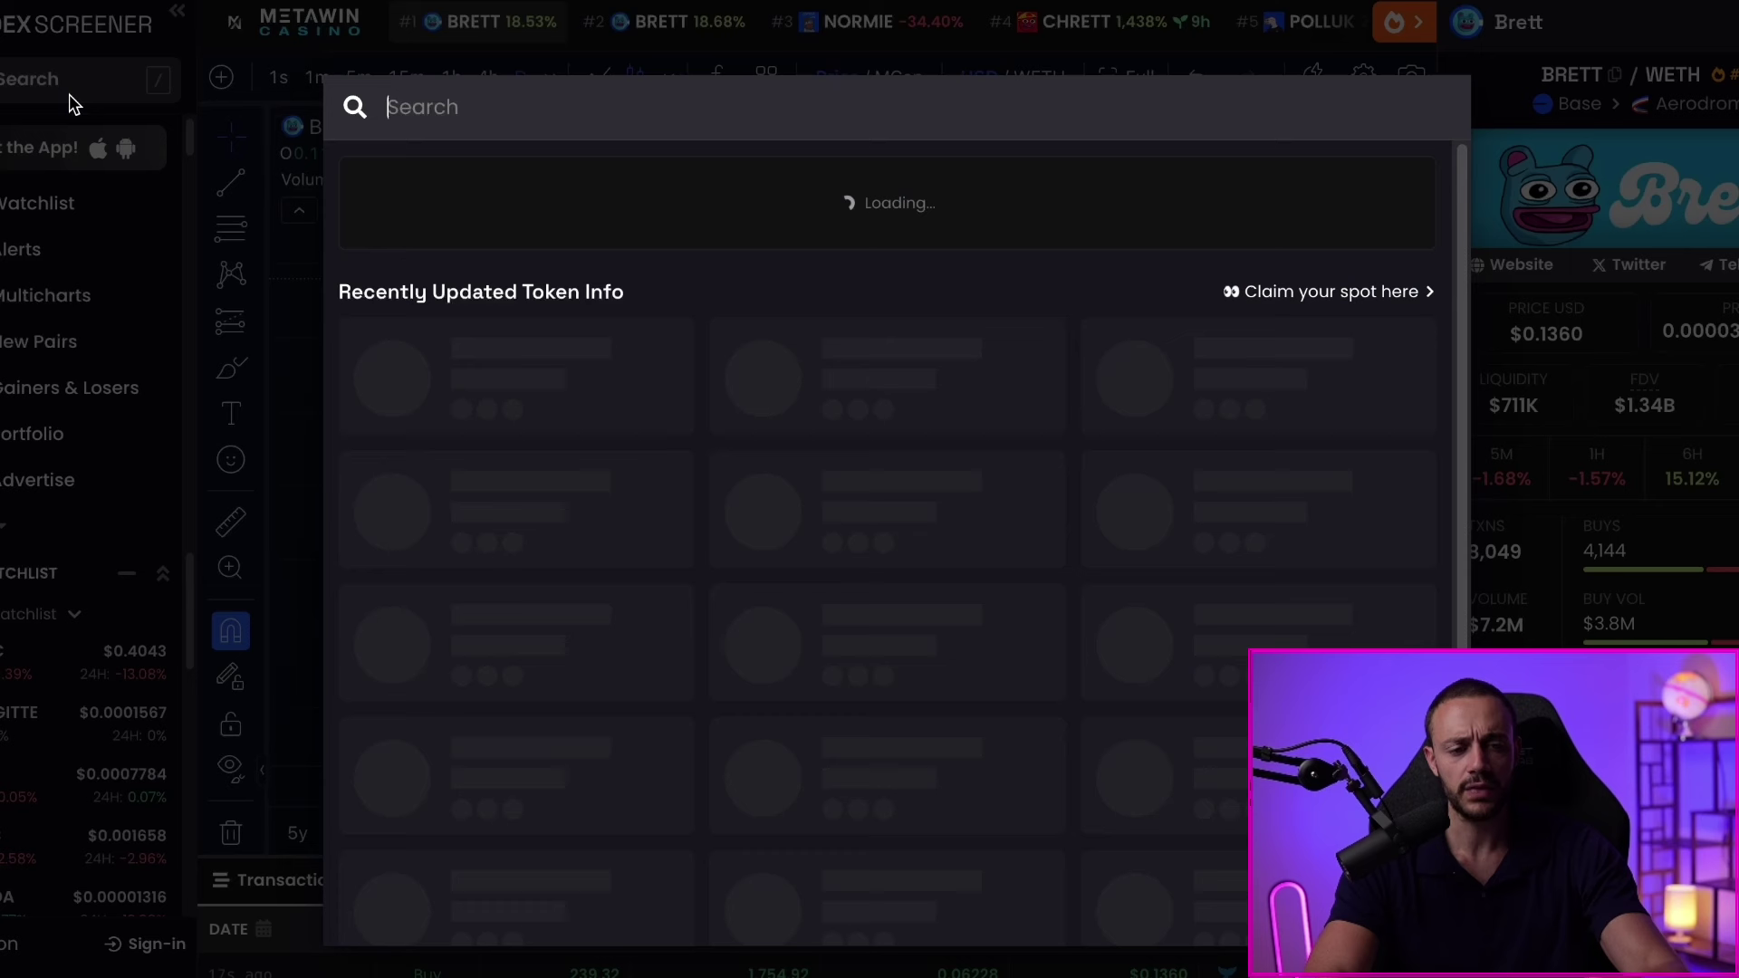
type("toshi")
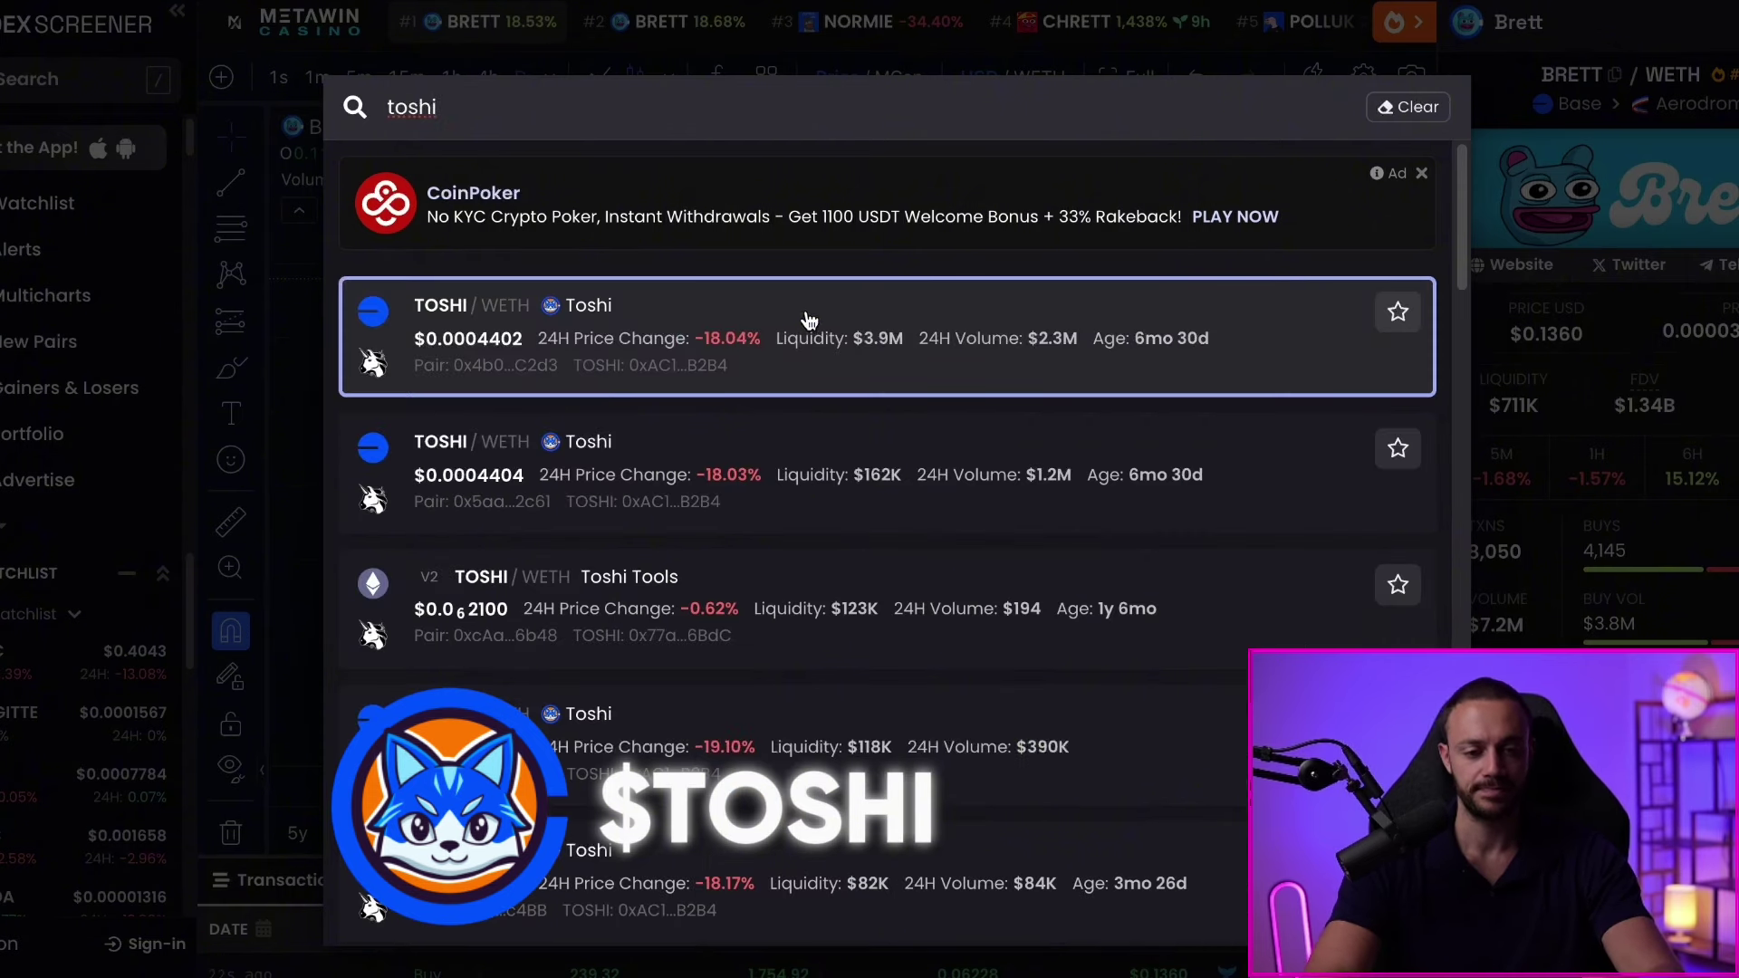
scroll(783, 502, "down", 1)
scroll(780, 649, "up", 1)
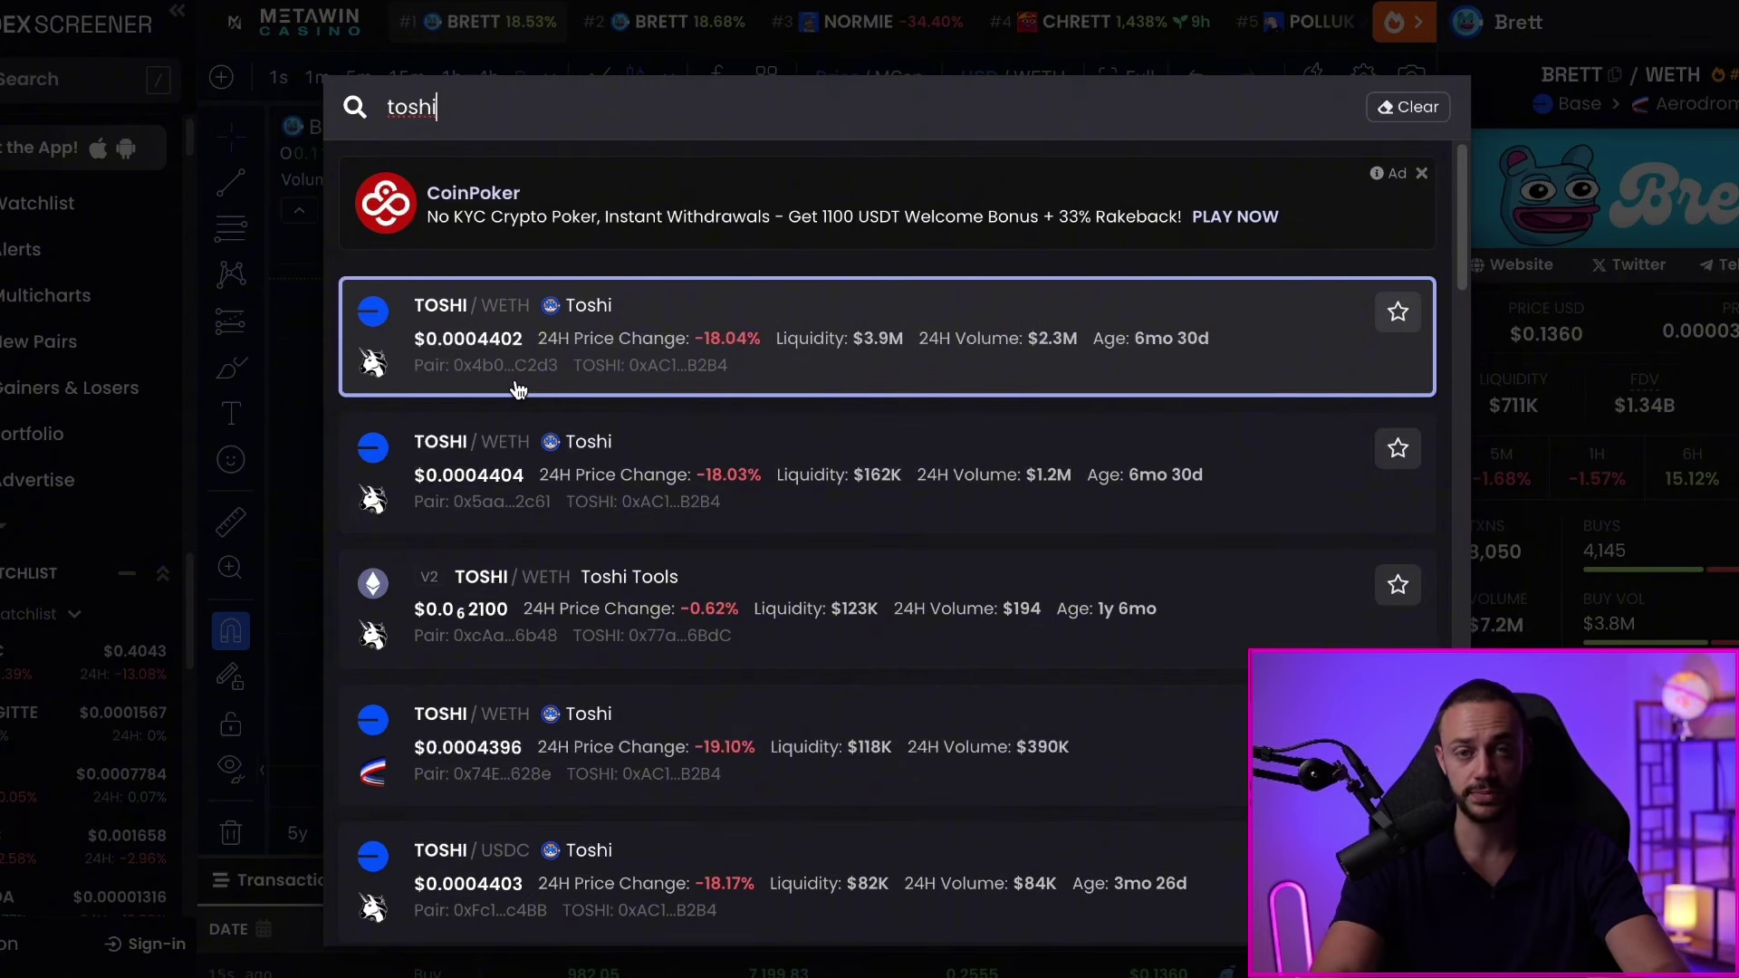
left_click(796, 773)
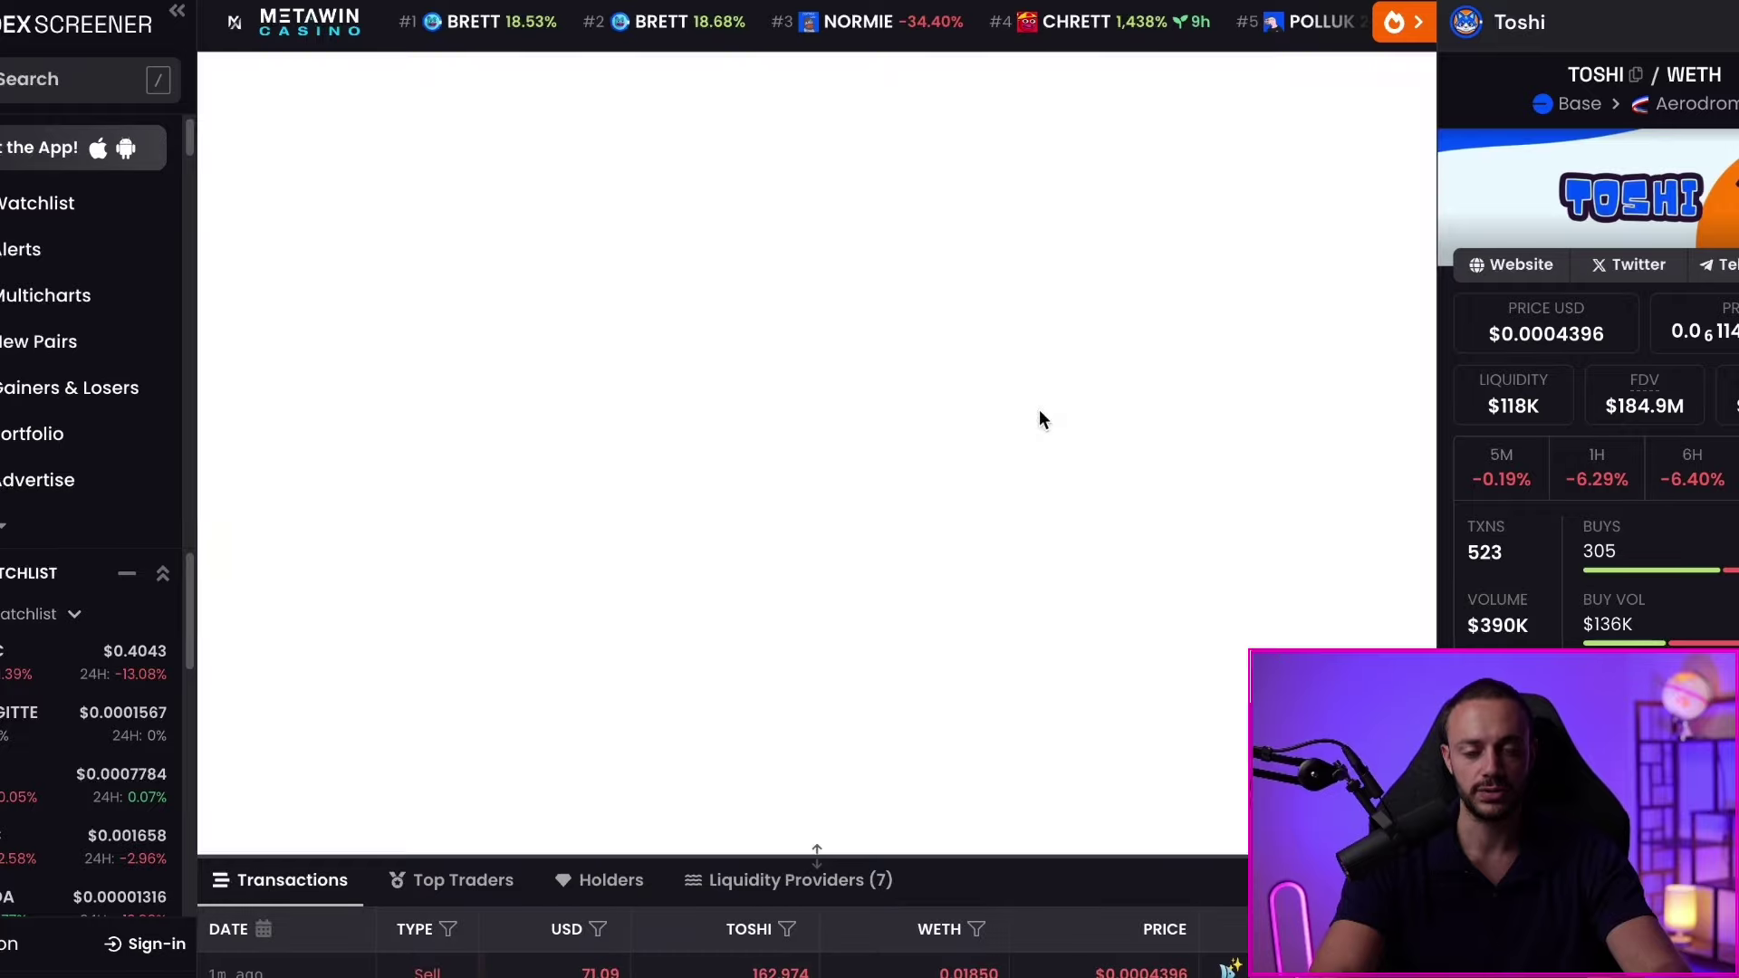
- Review the TOSHI price chart and token information, and copy the TOSHI contract address from the pair details
scroll(1282, 444, "up", 5)
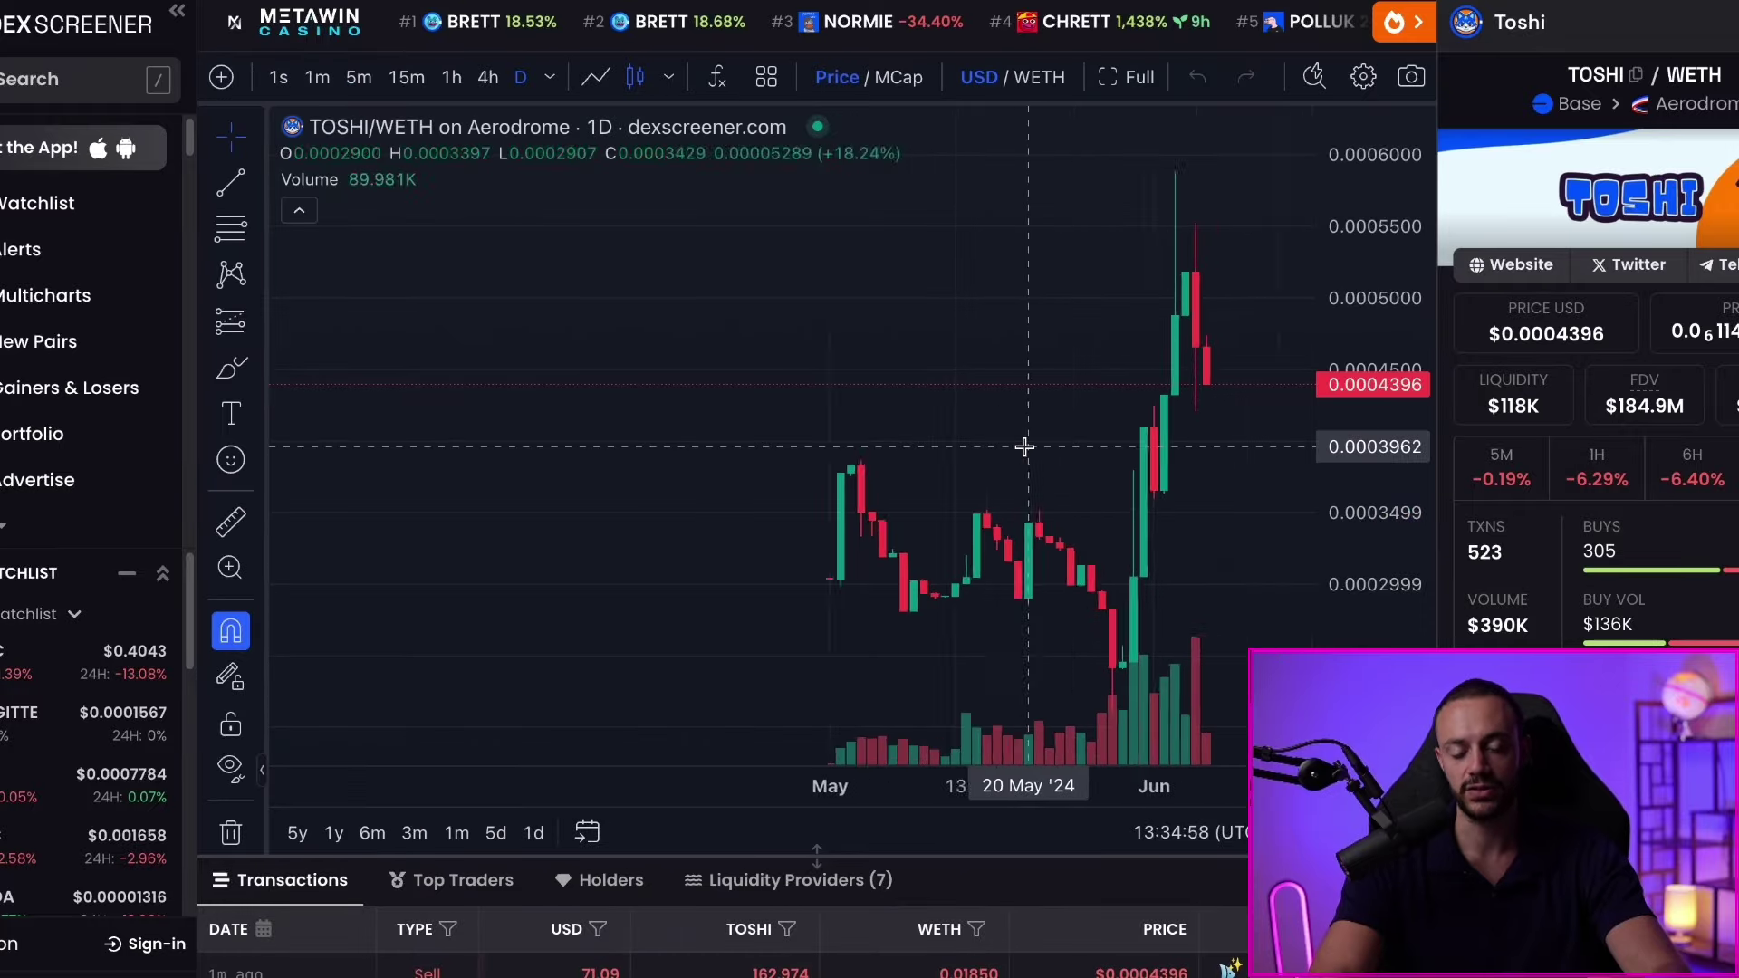
scroll(1086, 466, "down", 5)
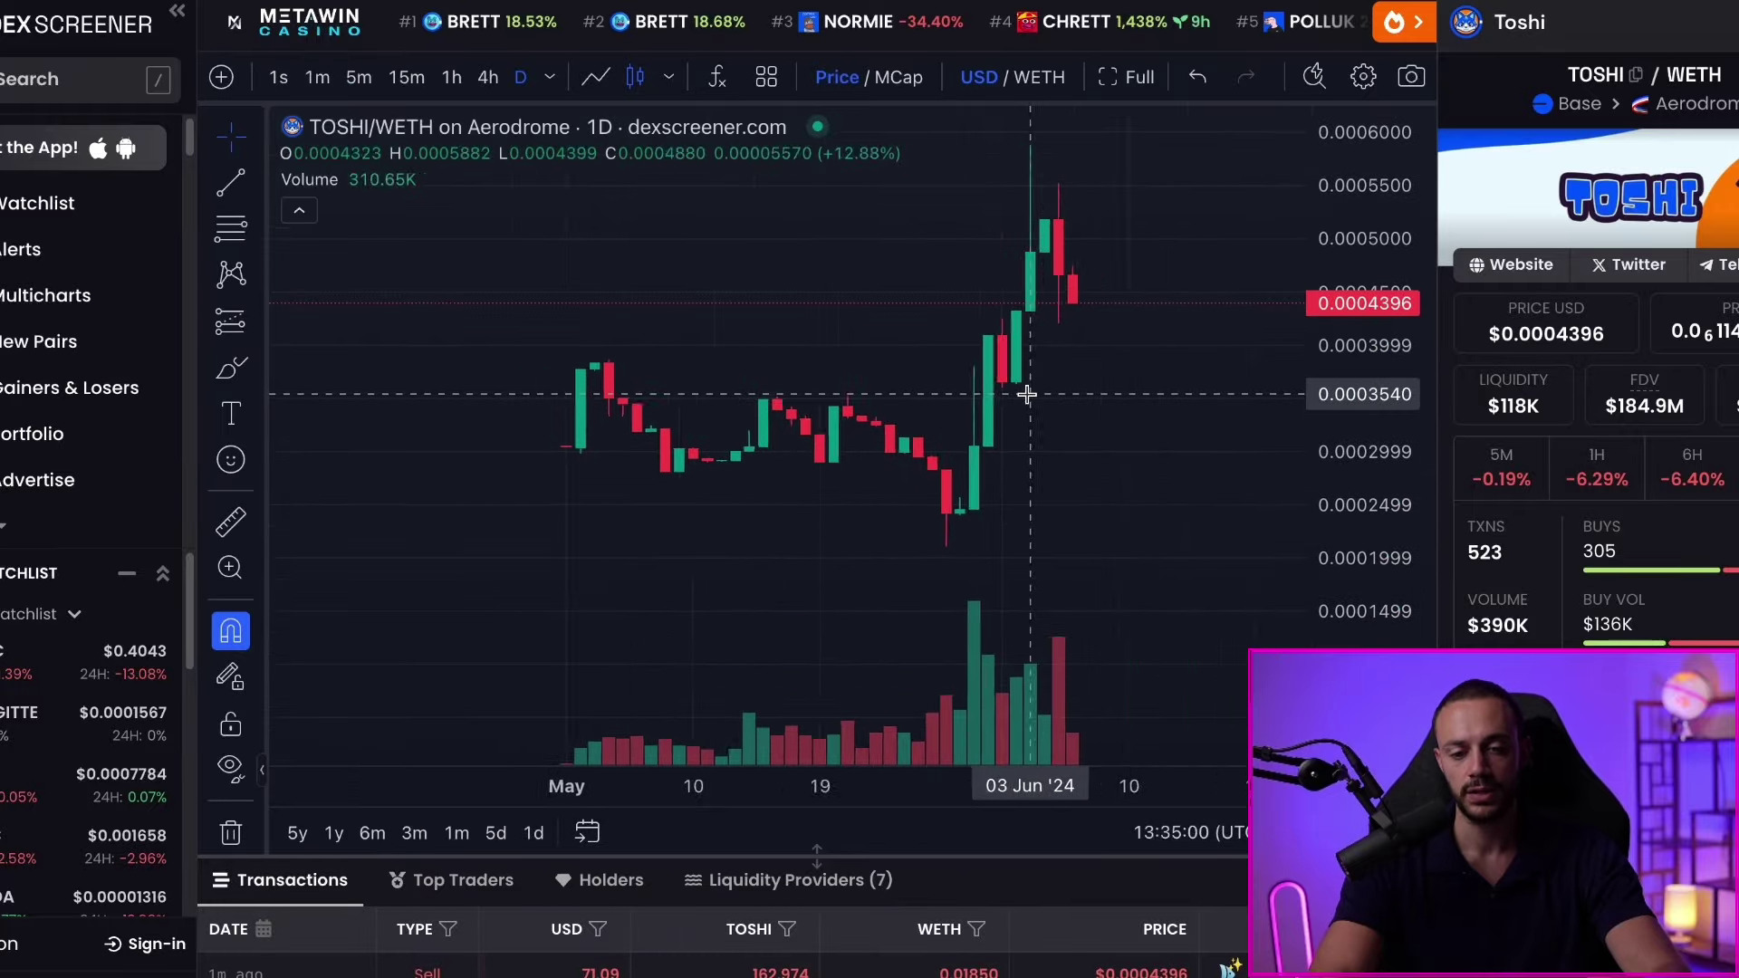
scroll(1716, 490, "down", 2)
scroll(1716, 490, "down", 6)
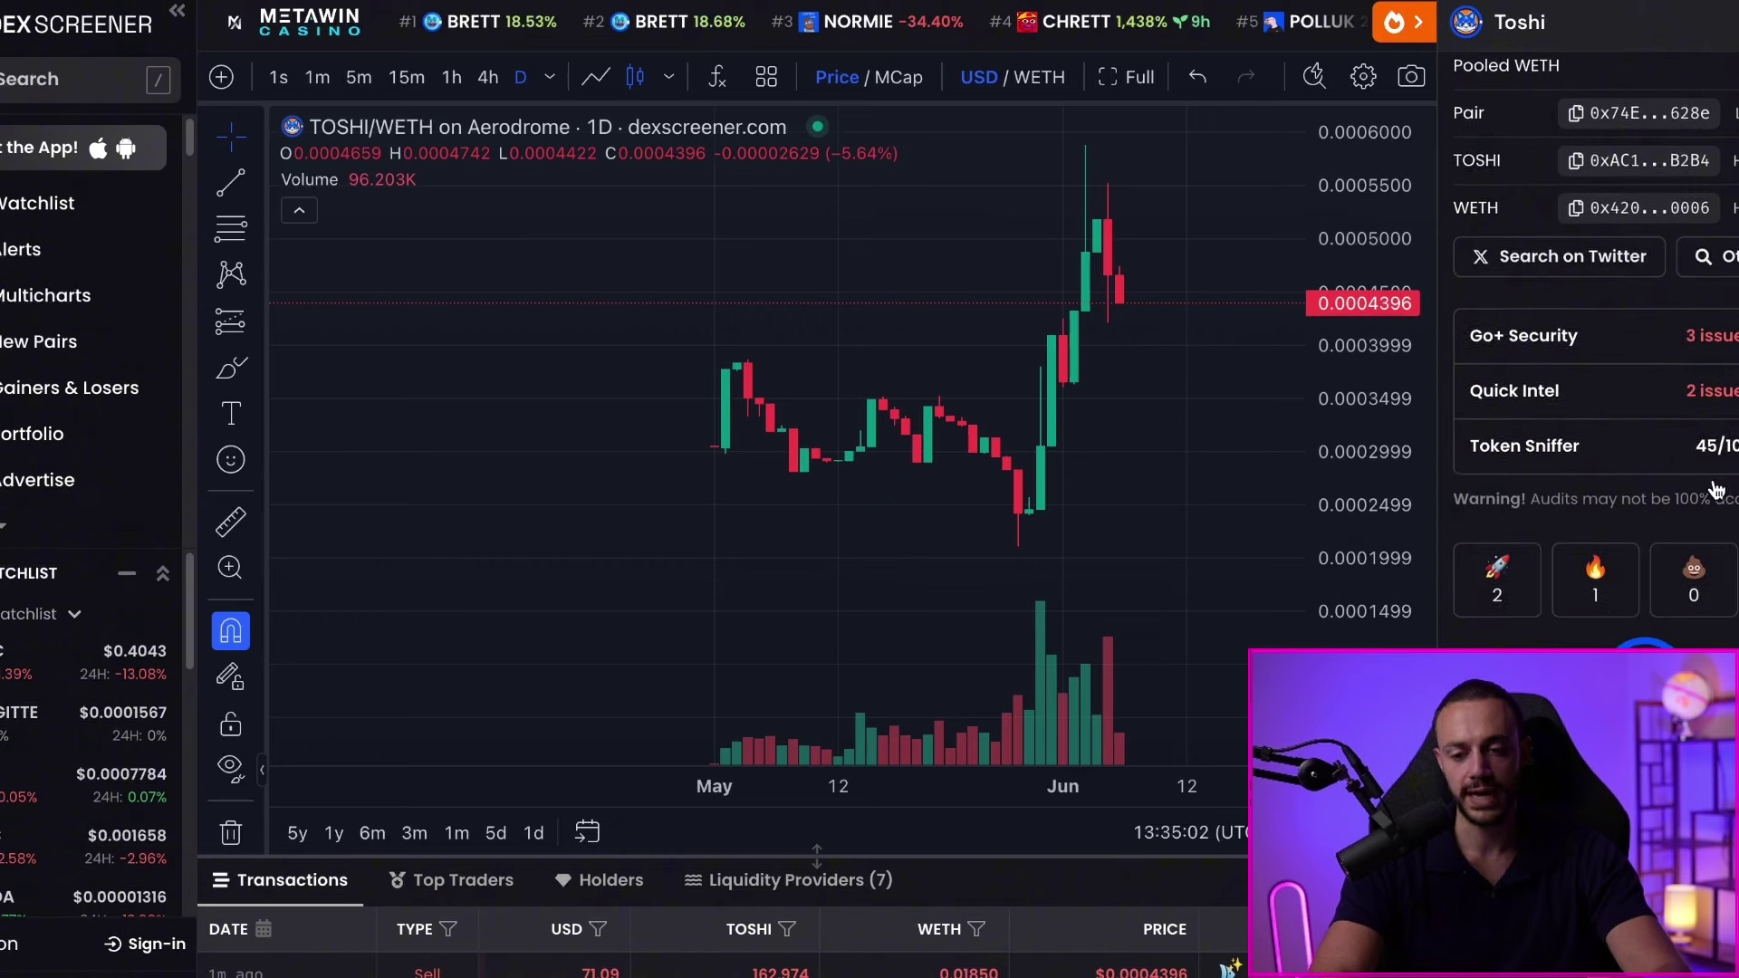
scroll(1570, 563, "down", 4)
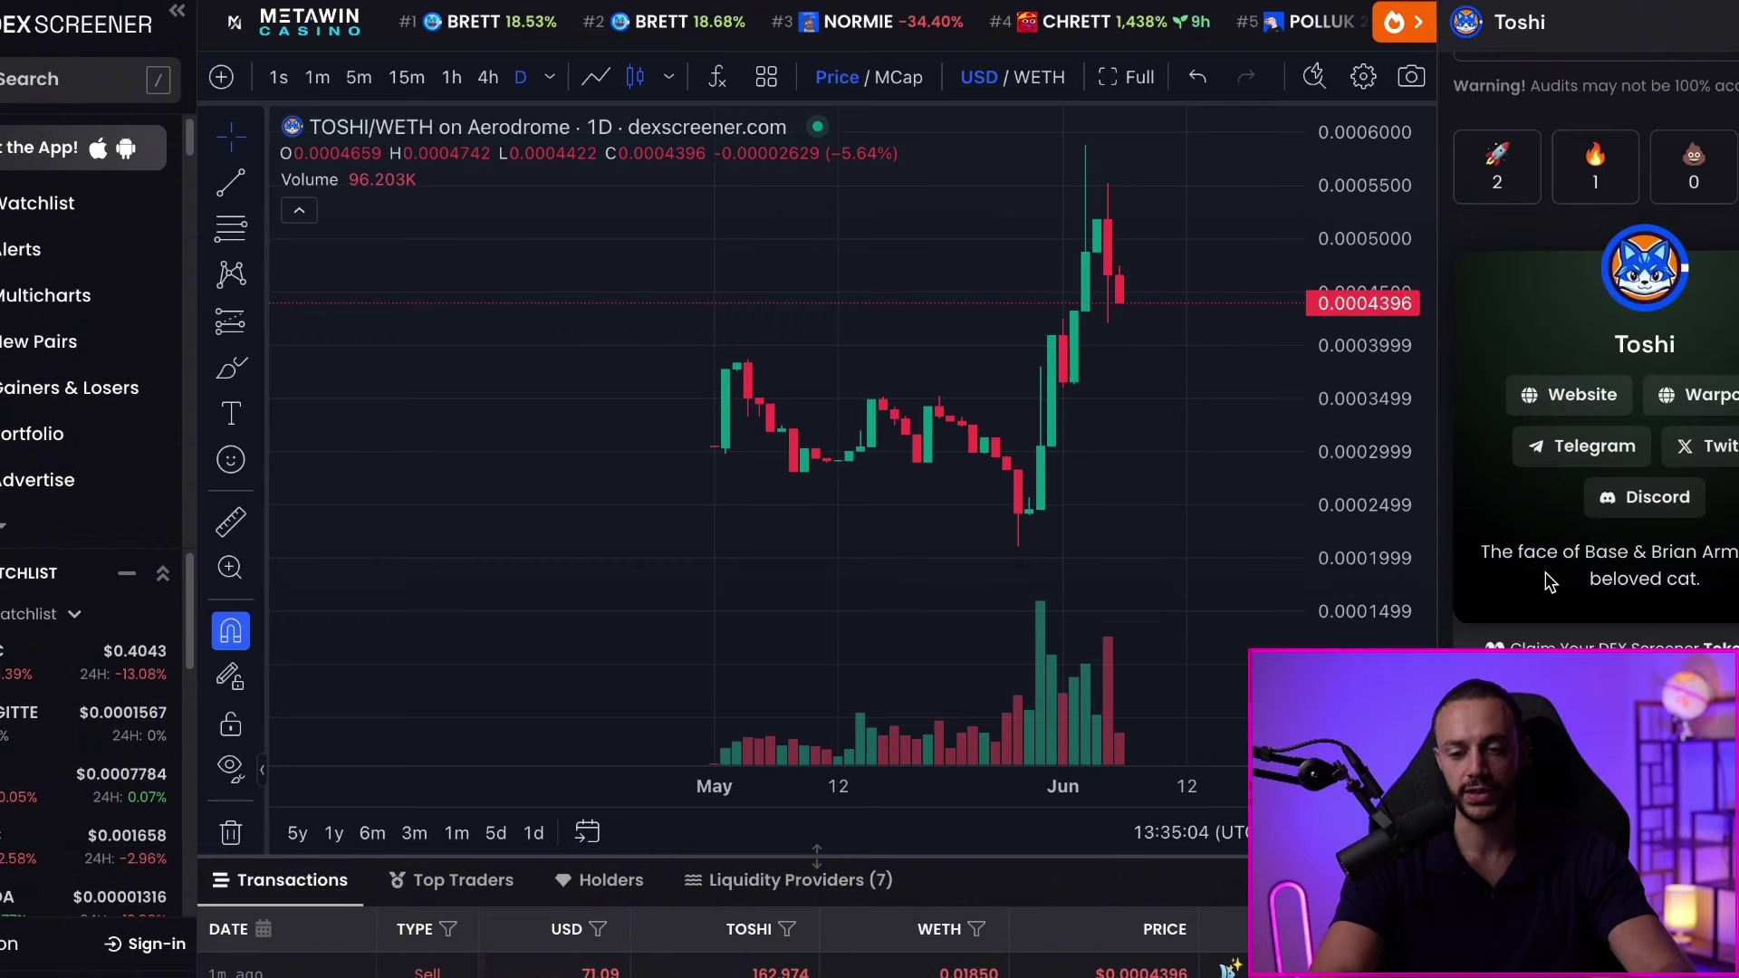
scroll(1550, 582, "up", 5)
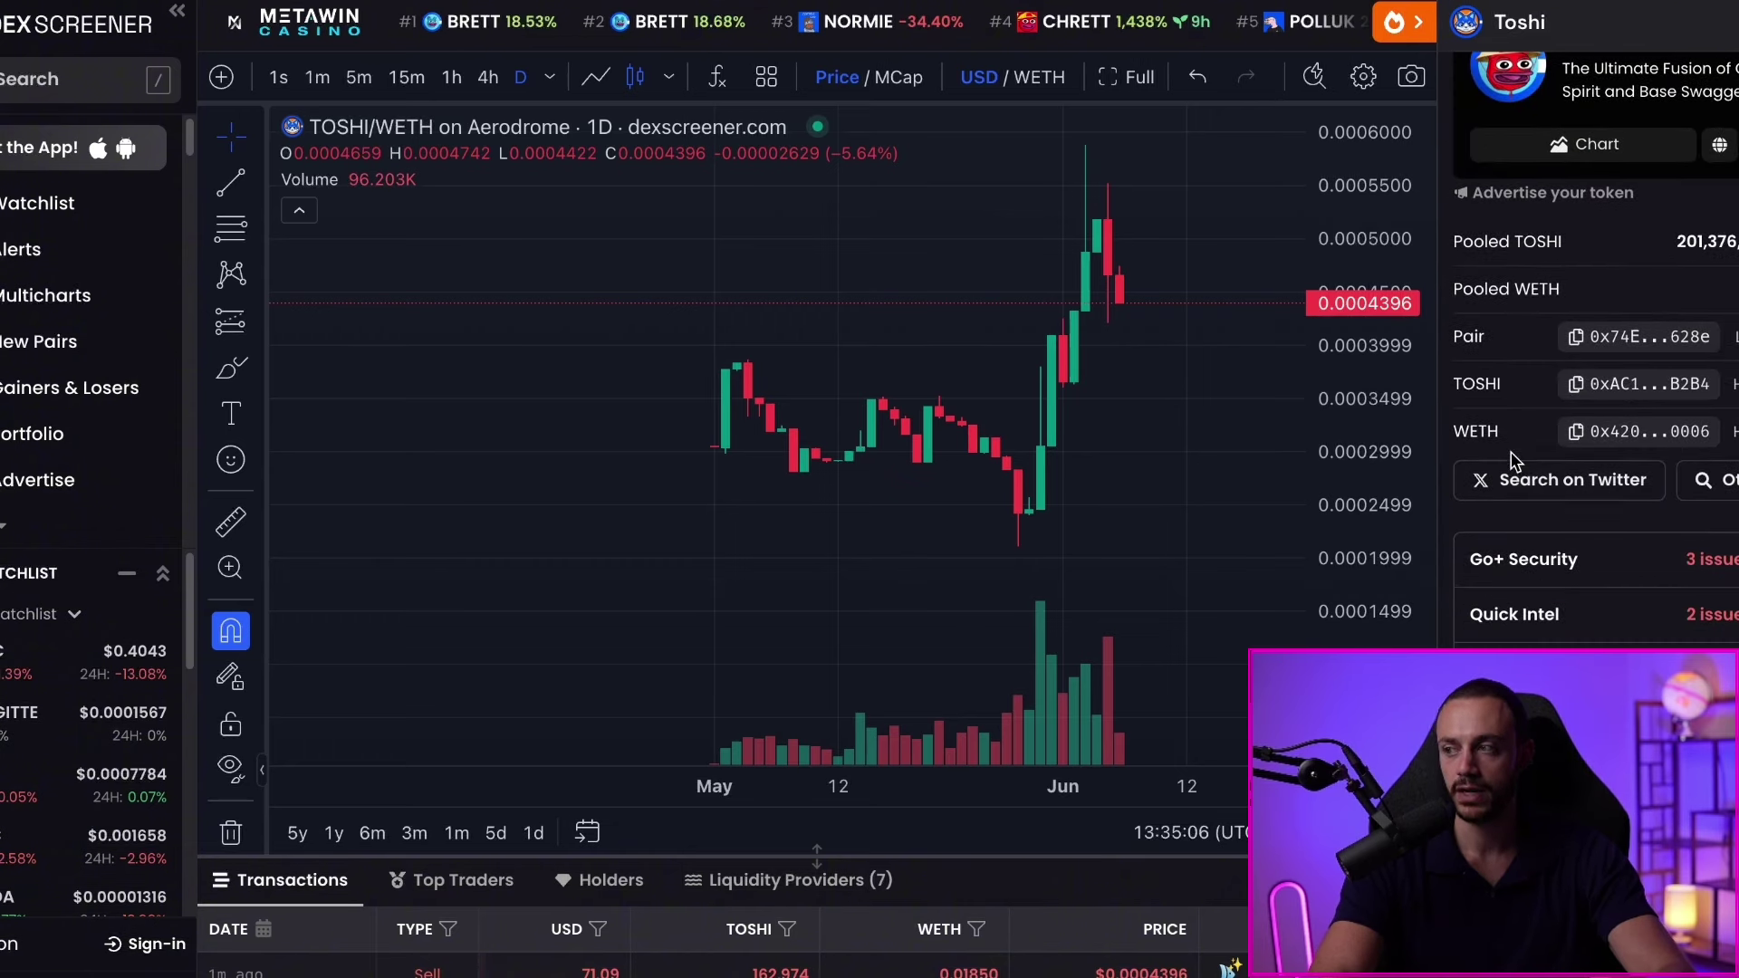
left_click(1609, 397)
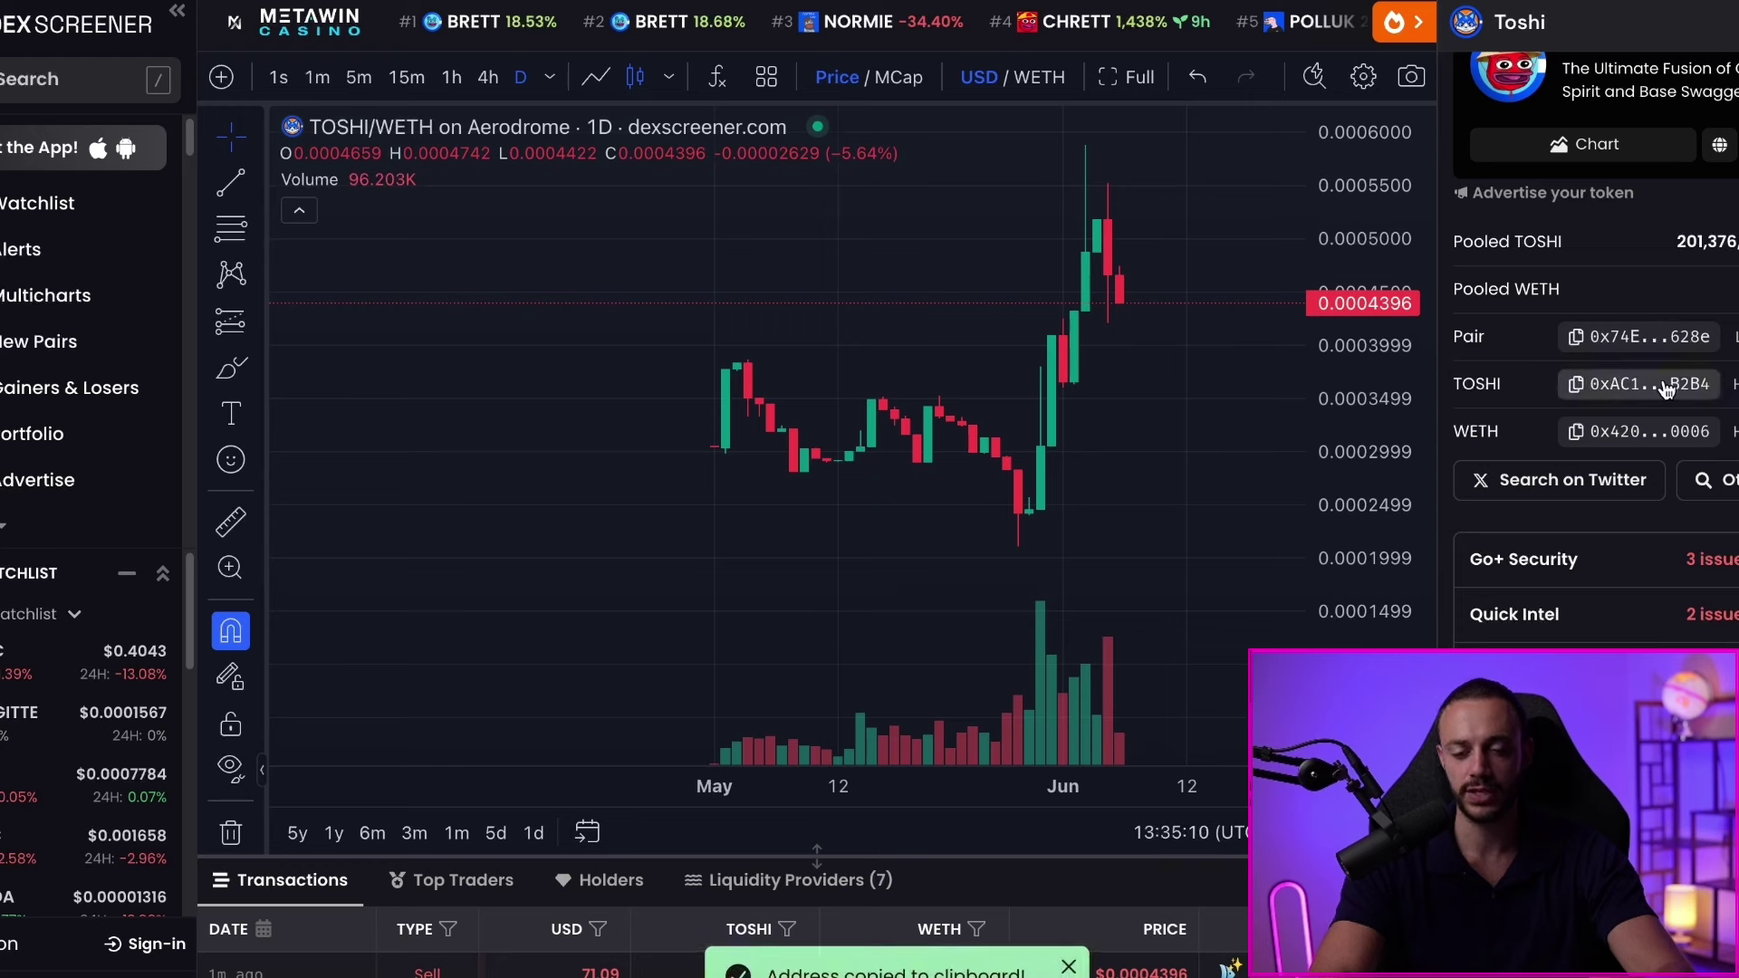
- Review the TOSHI pair's price and liquidity figures, and copy the TOSHI contract address from the pair details
scroll(1537, 359, "up", 10)
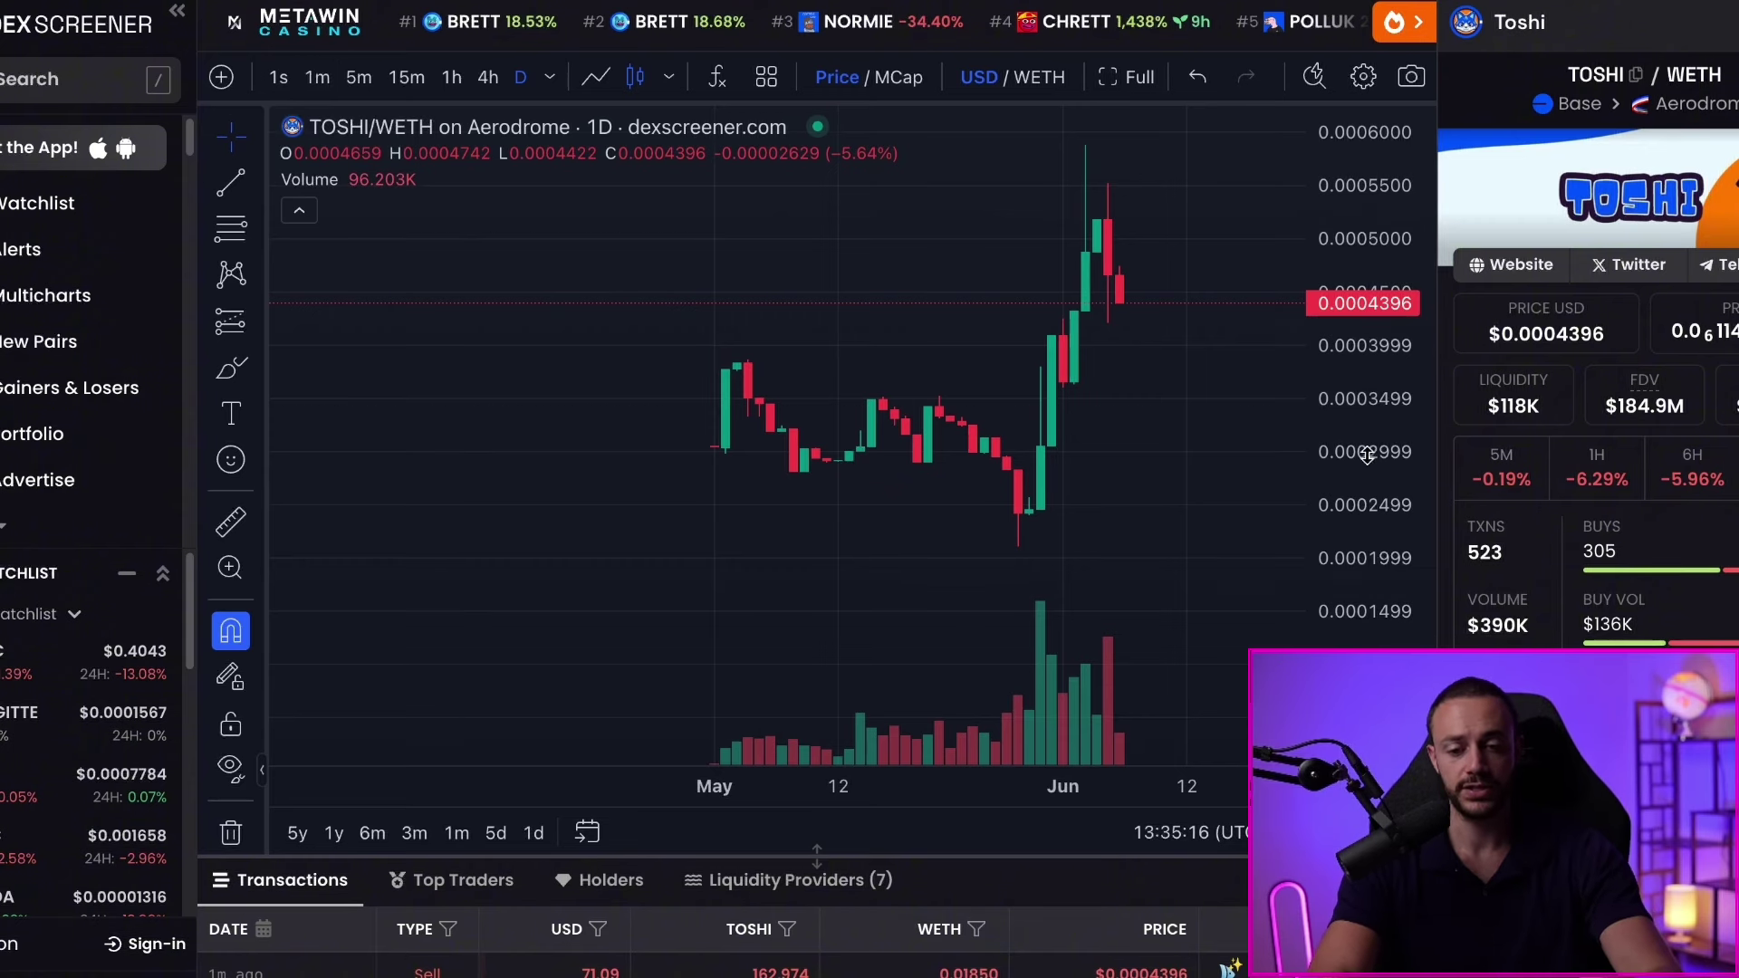
scroll(1617, 523, "down", 2)
scroll(1618, 524, "down", 5)
left_click(1576, 560)
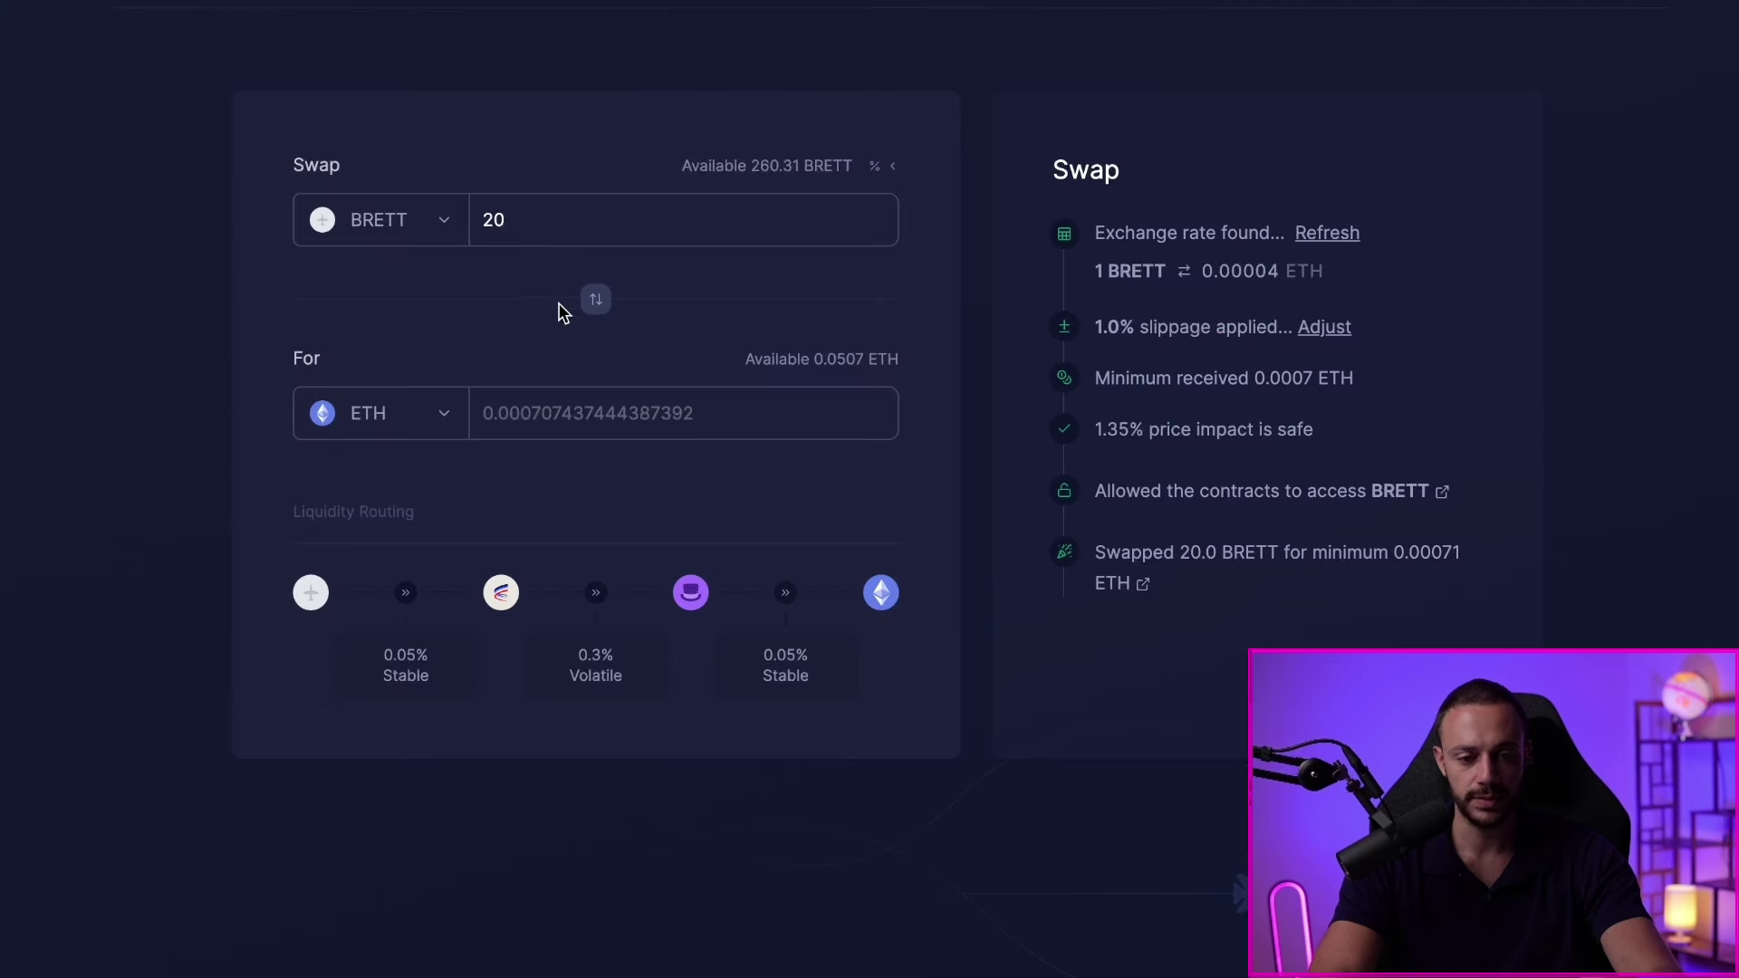
- On Aerodrome, reverse the swap to pay with ETH, with the amount cleared, and pick TOSHI by its contract address as the token to receive
left_click(596, 299)
key("BackSpace")
key("BackSpace")
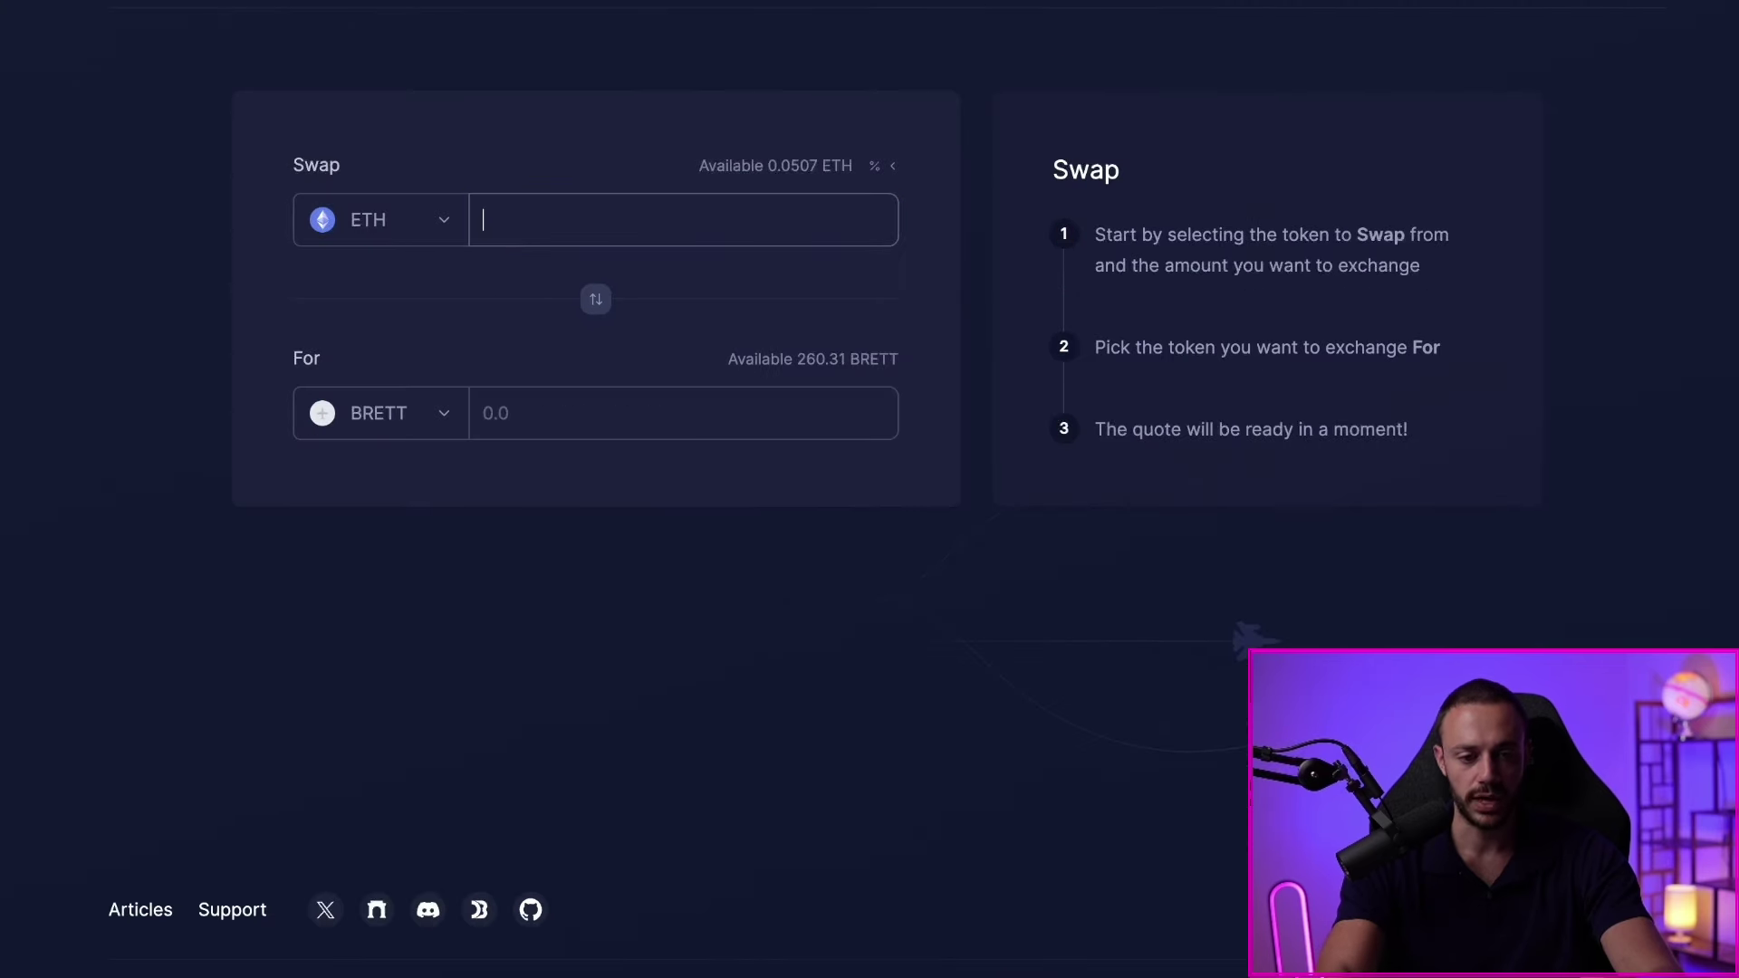
left_click(366, 413)
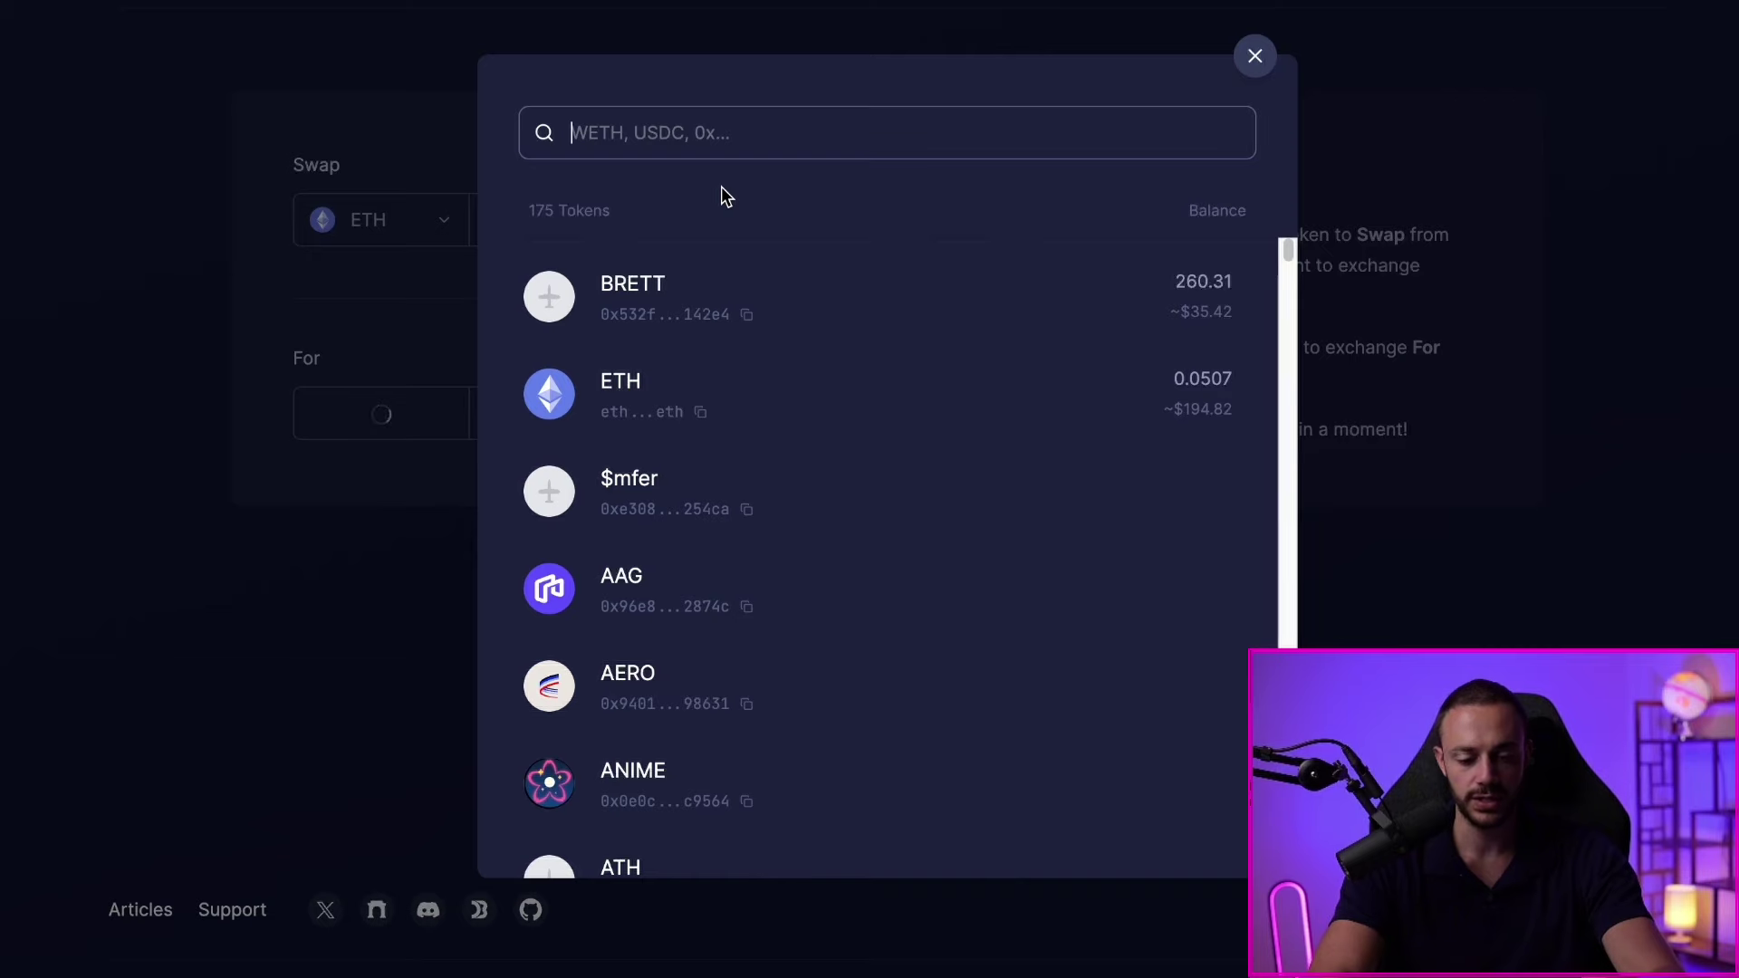
key("ctrl+v")
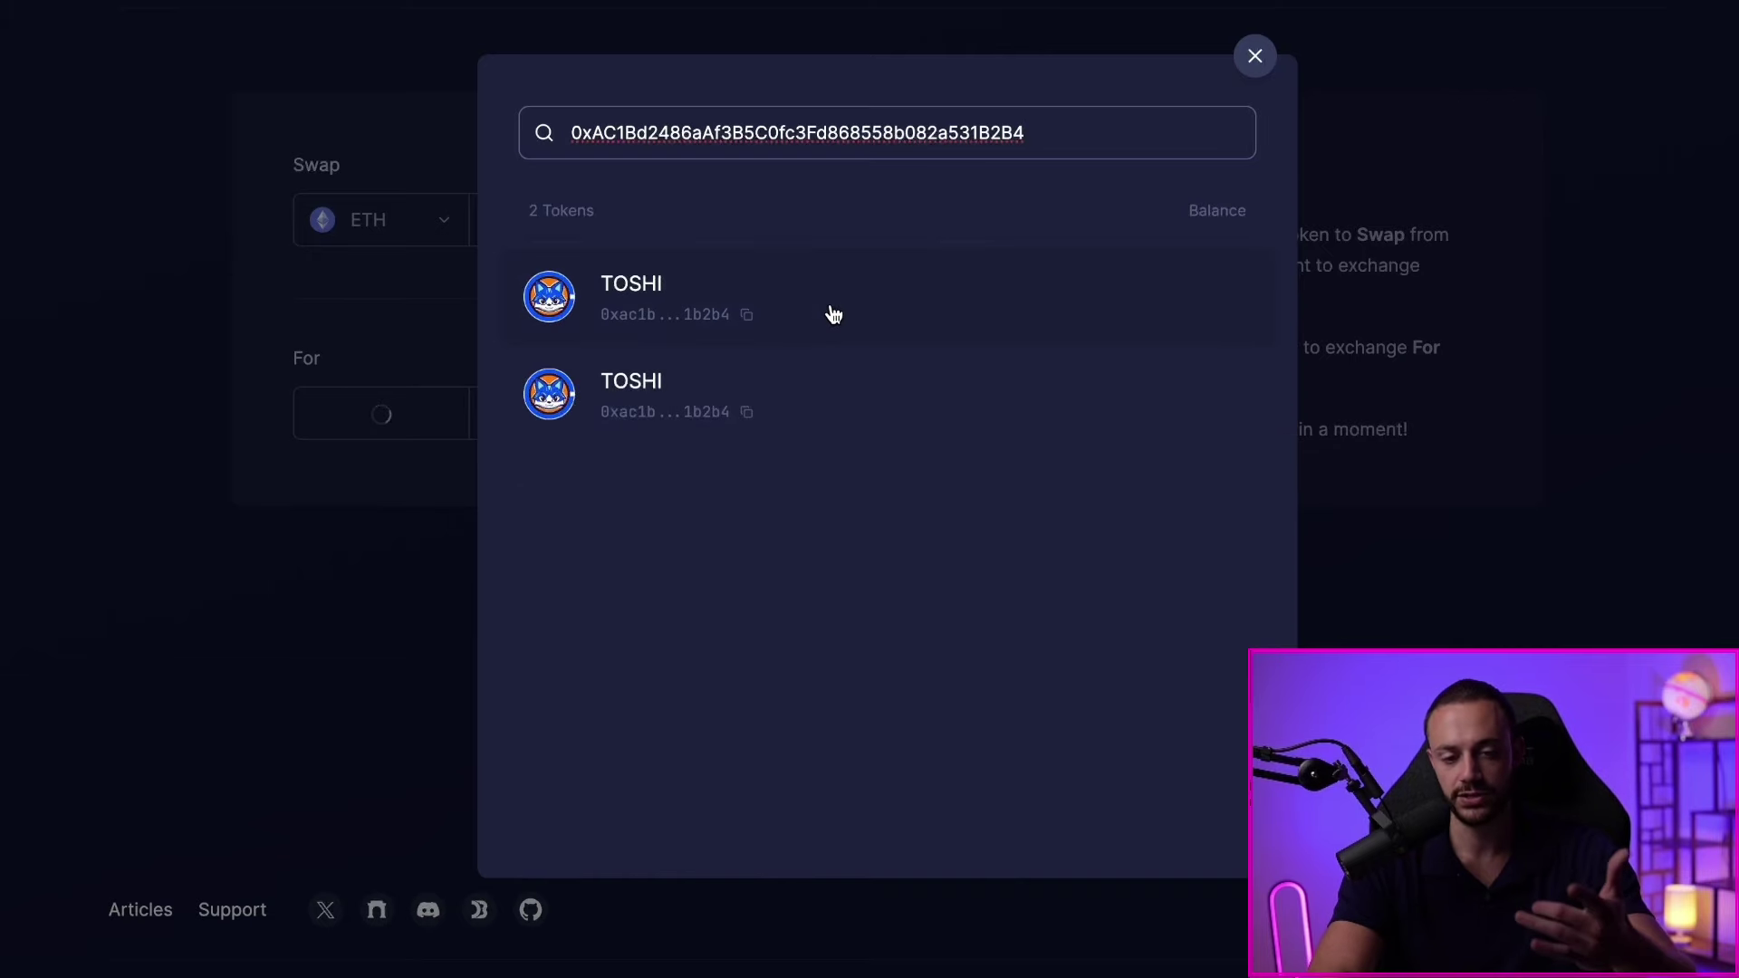
left_click(830, 308)
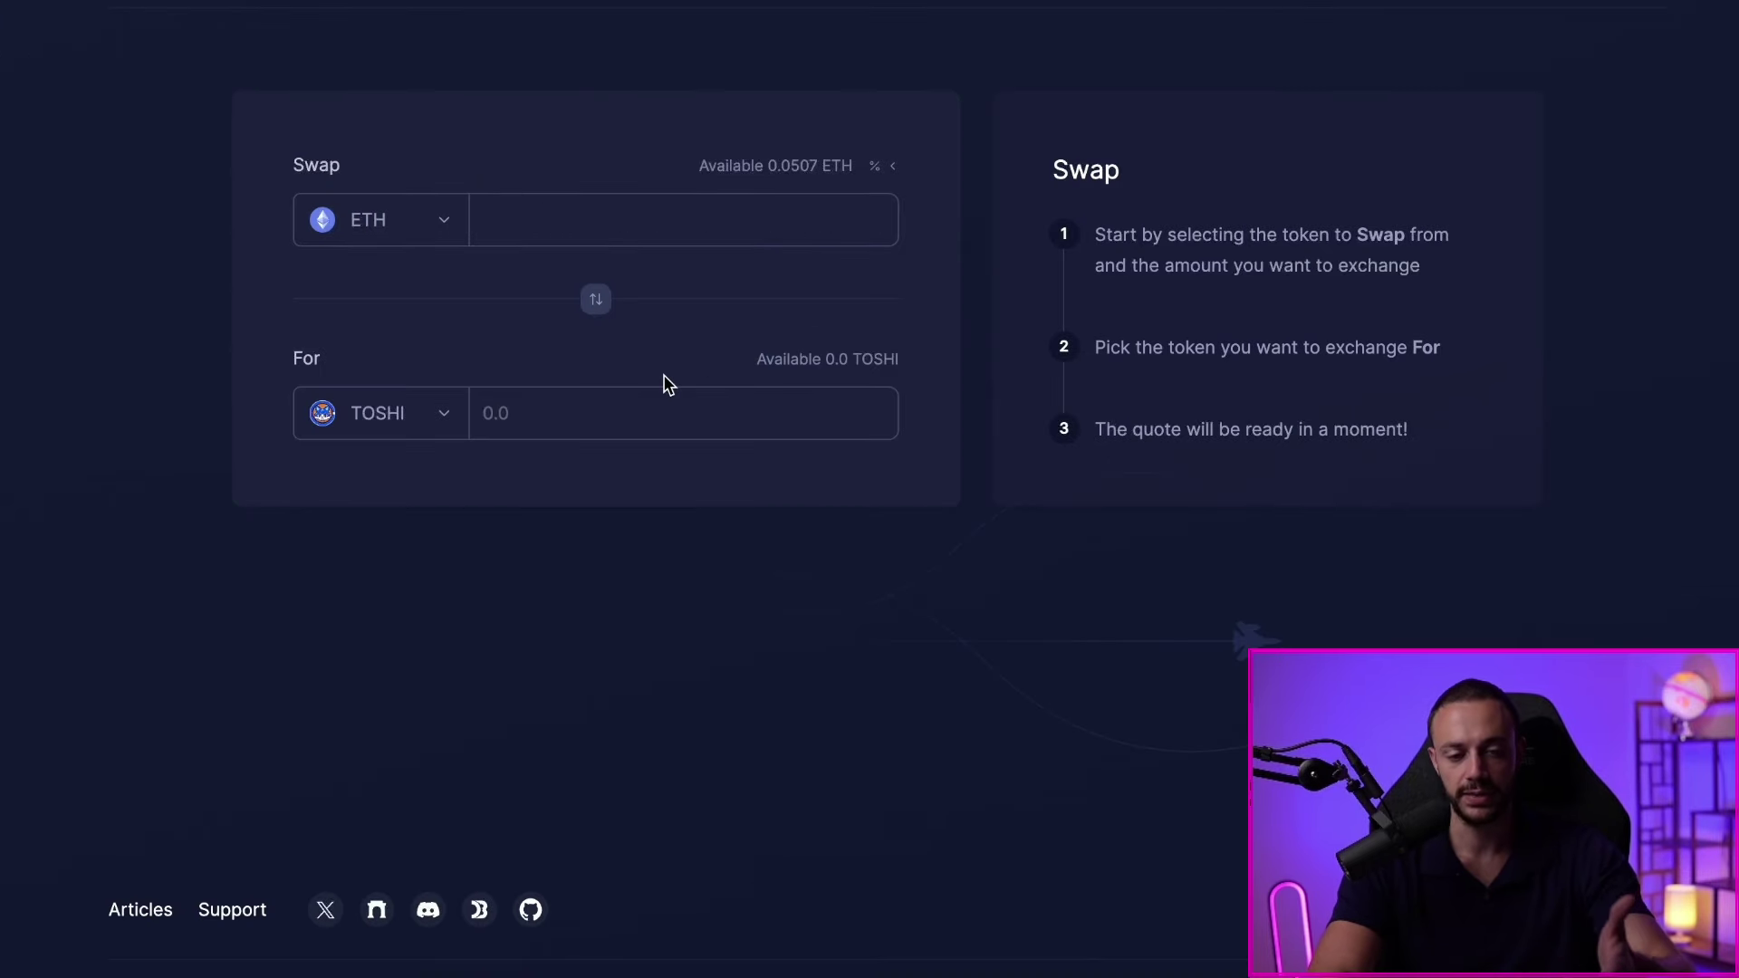
- Switch back to DEX Screener and examine the TOSHI/WETH daily price history over a wider range
left_click(508, 2)
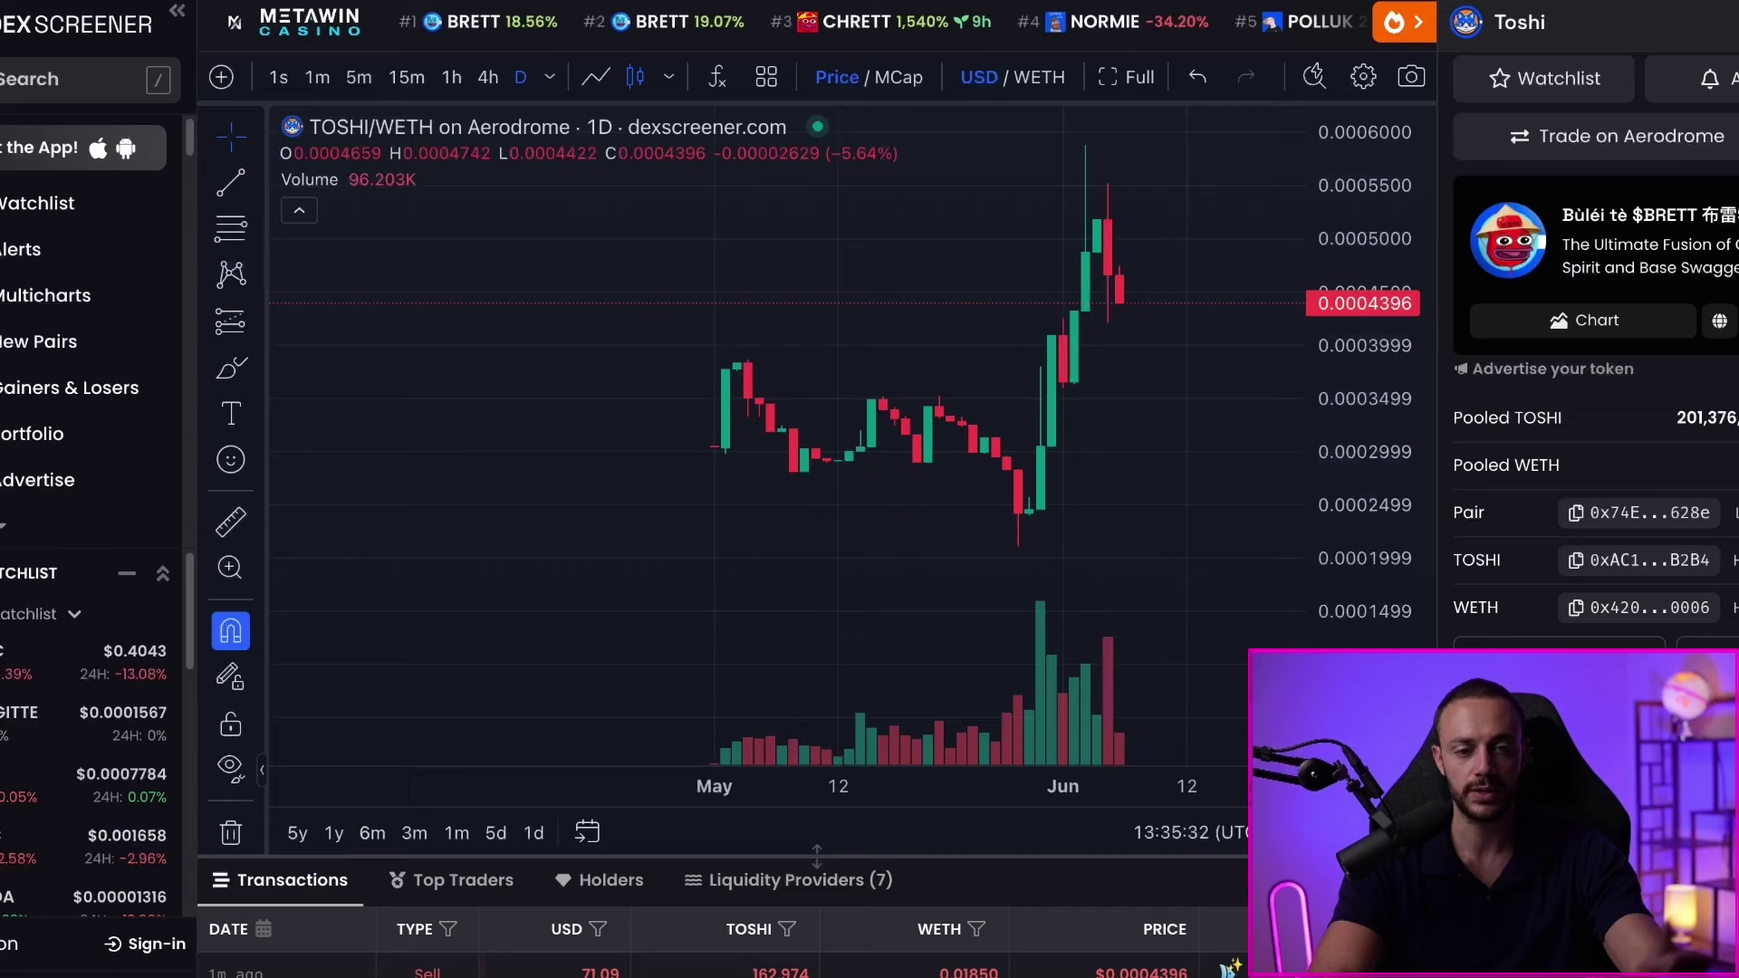
left_click_drag(1313, 360, 1020, 470)
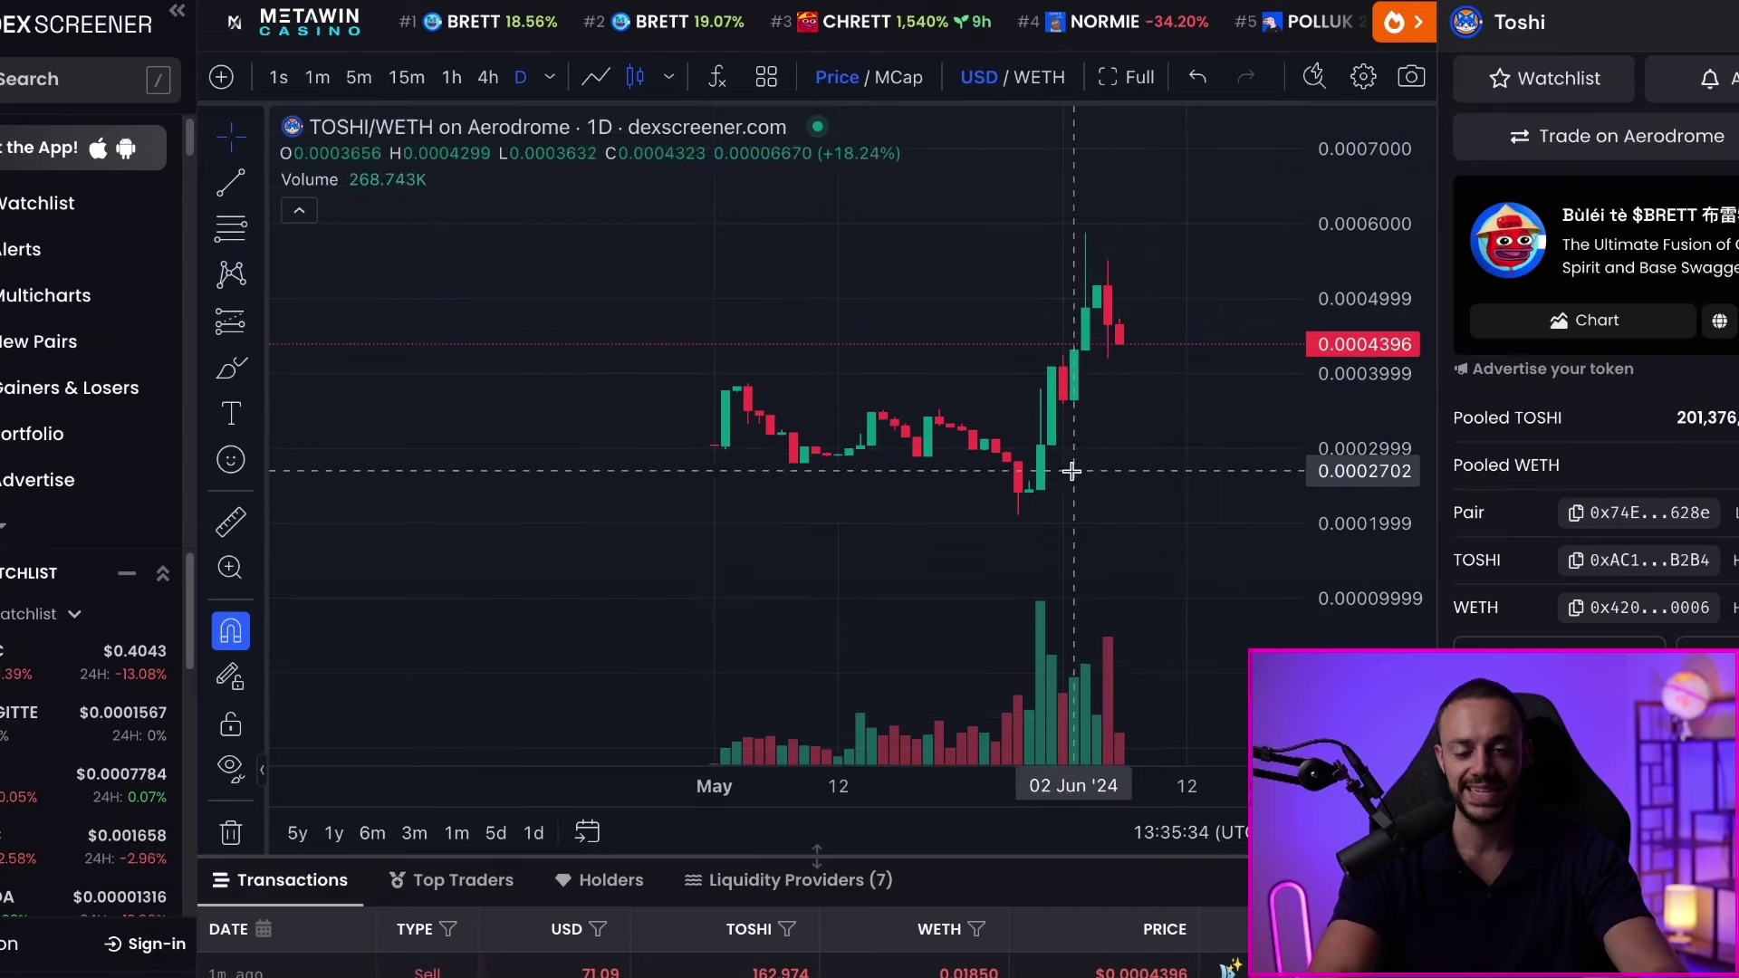
scroll(1041, 470, "down", 3)
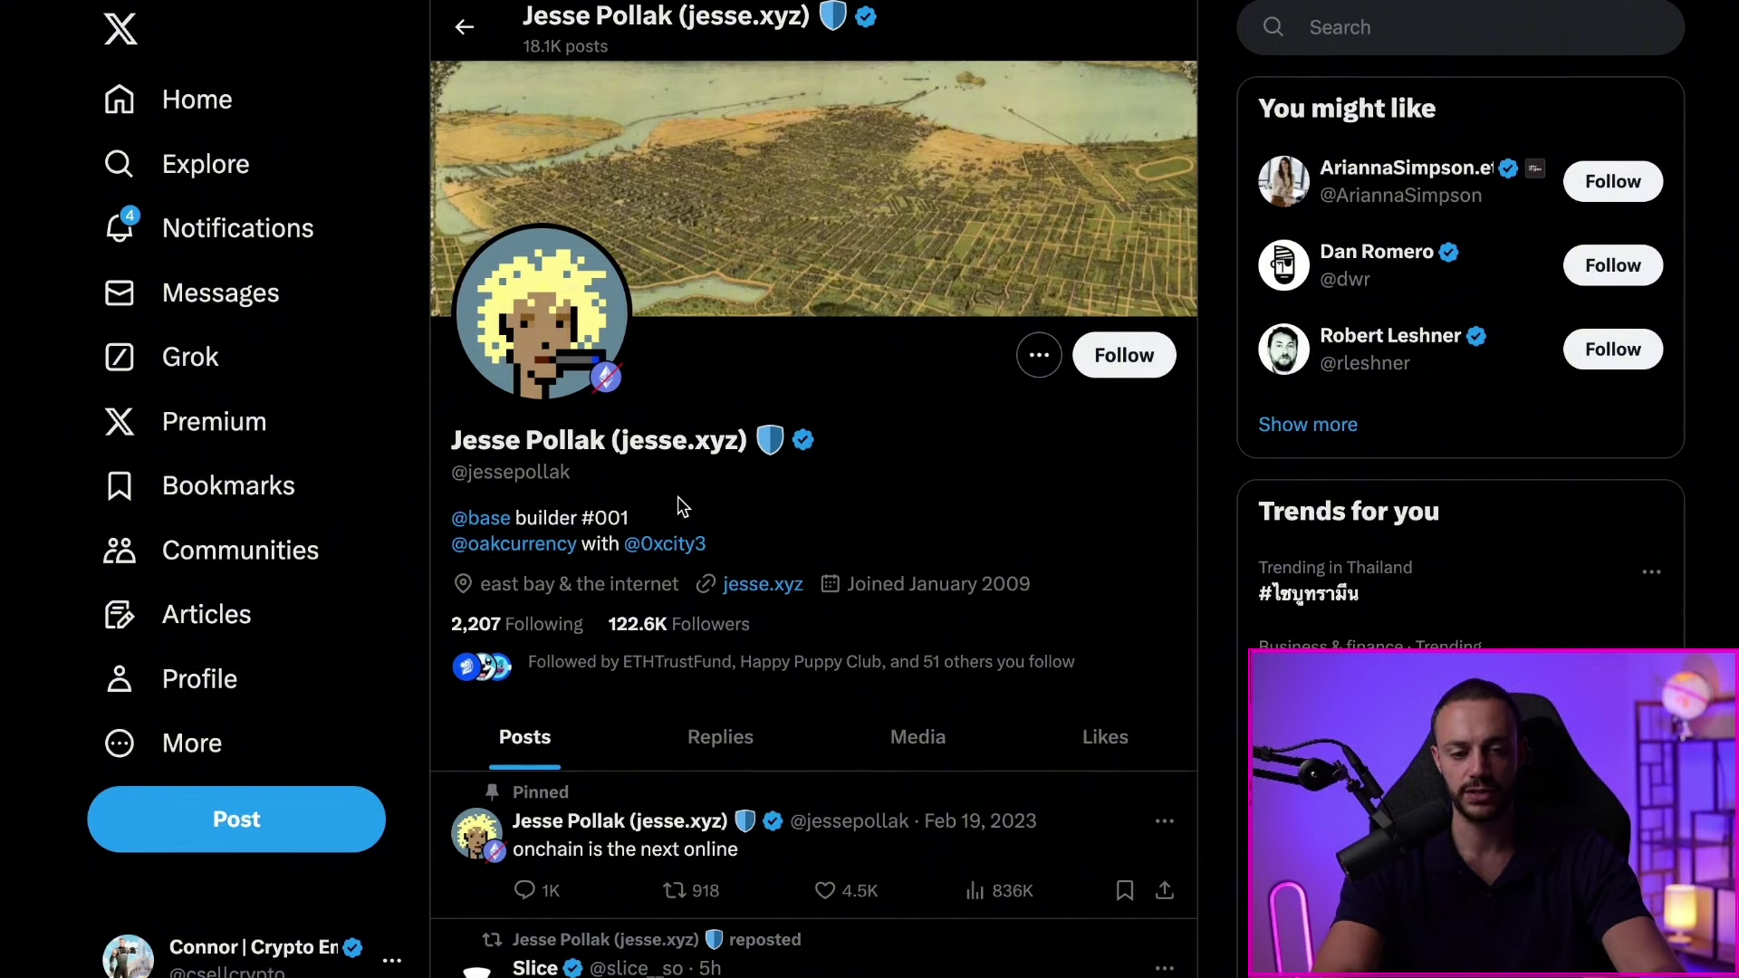
- Look through the posts and reposts about smart wallets on the Base builder's X profile
scroll(668, 510, "down", 8)
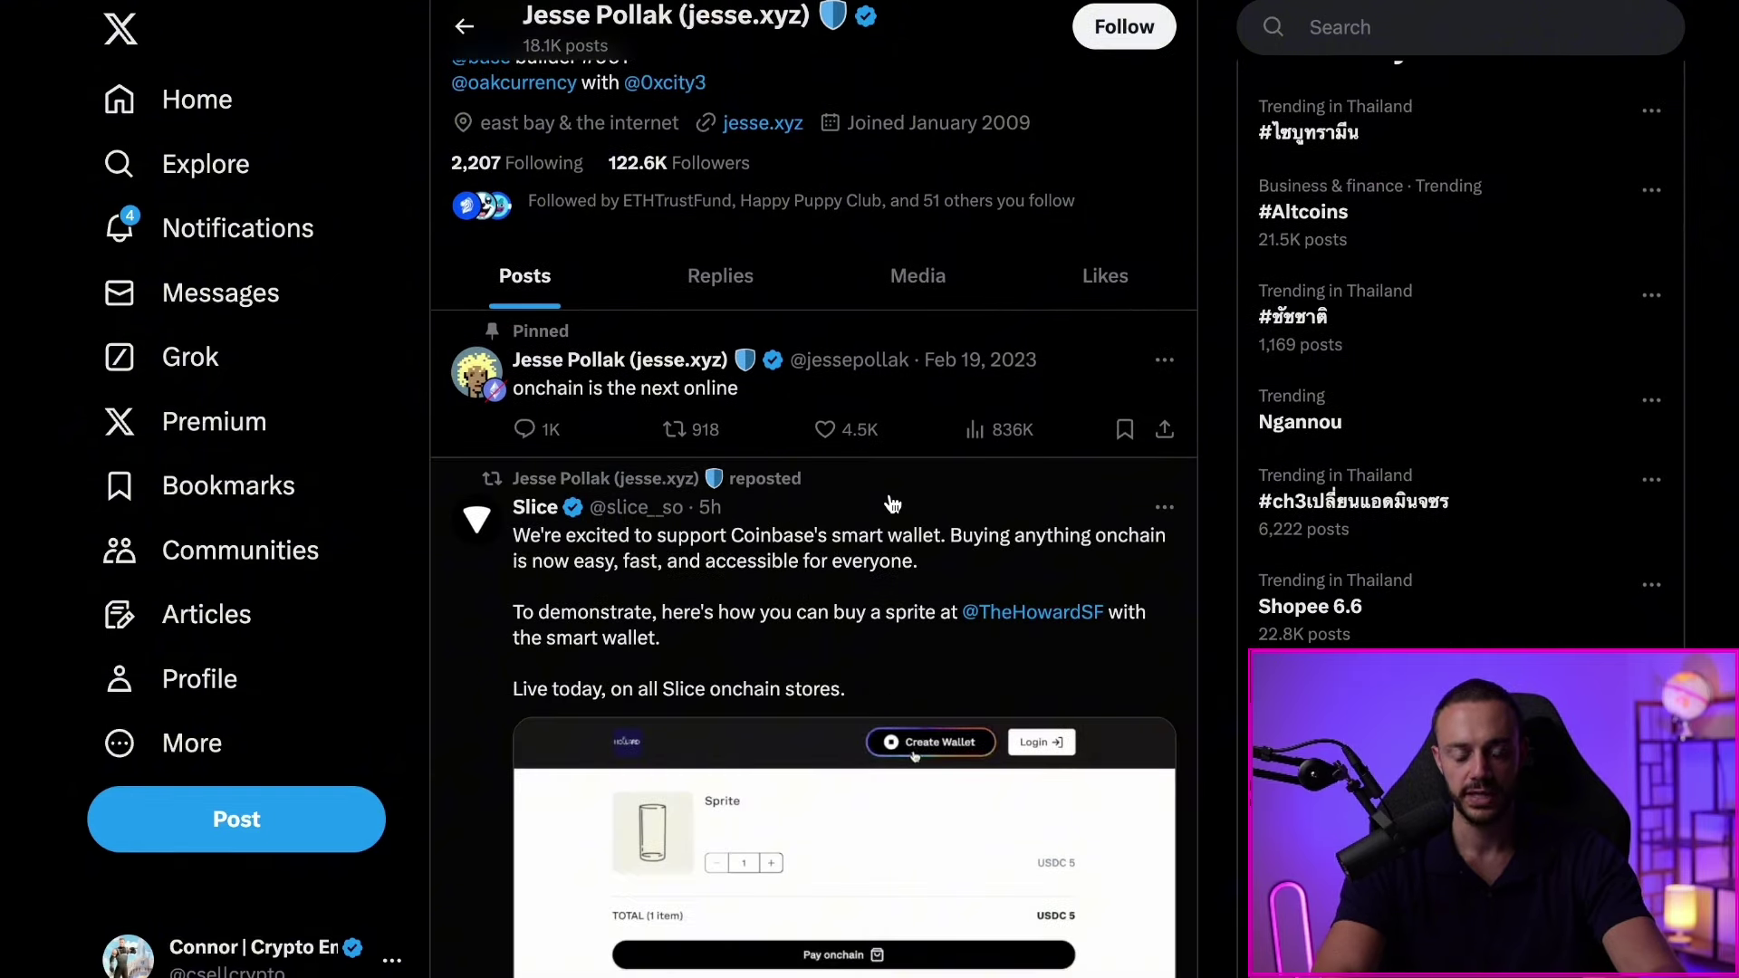
scroll(892, 503, "down", 9)
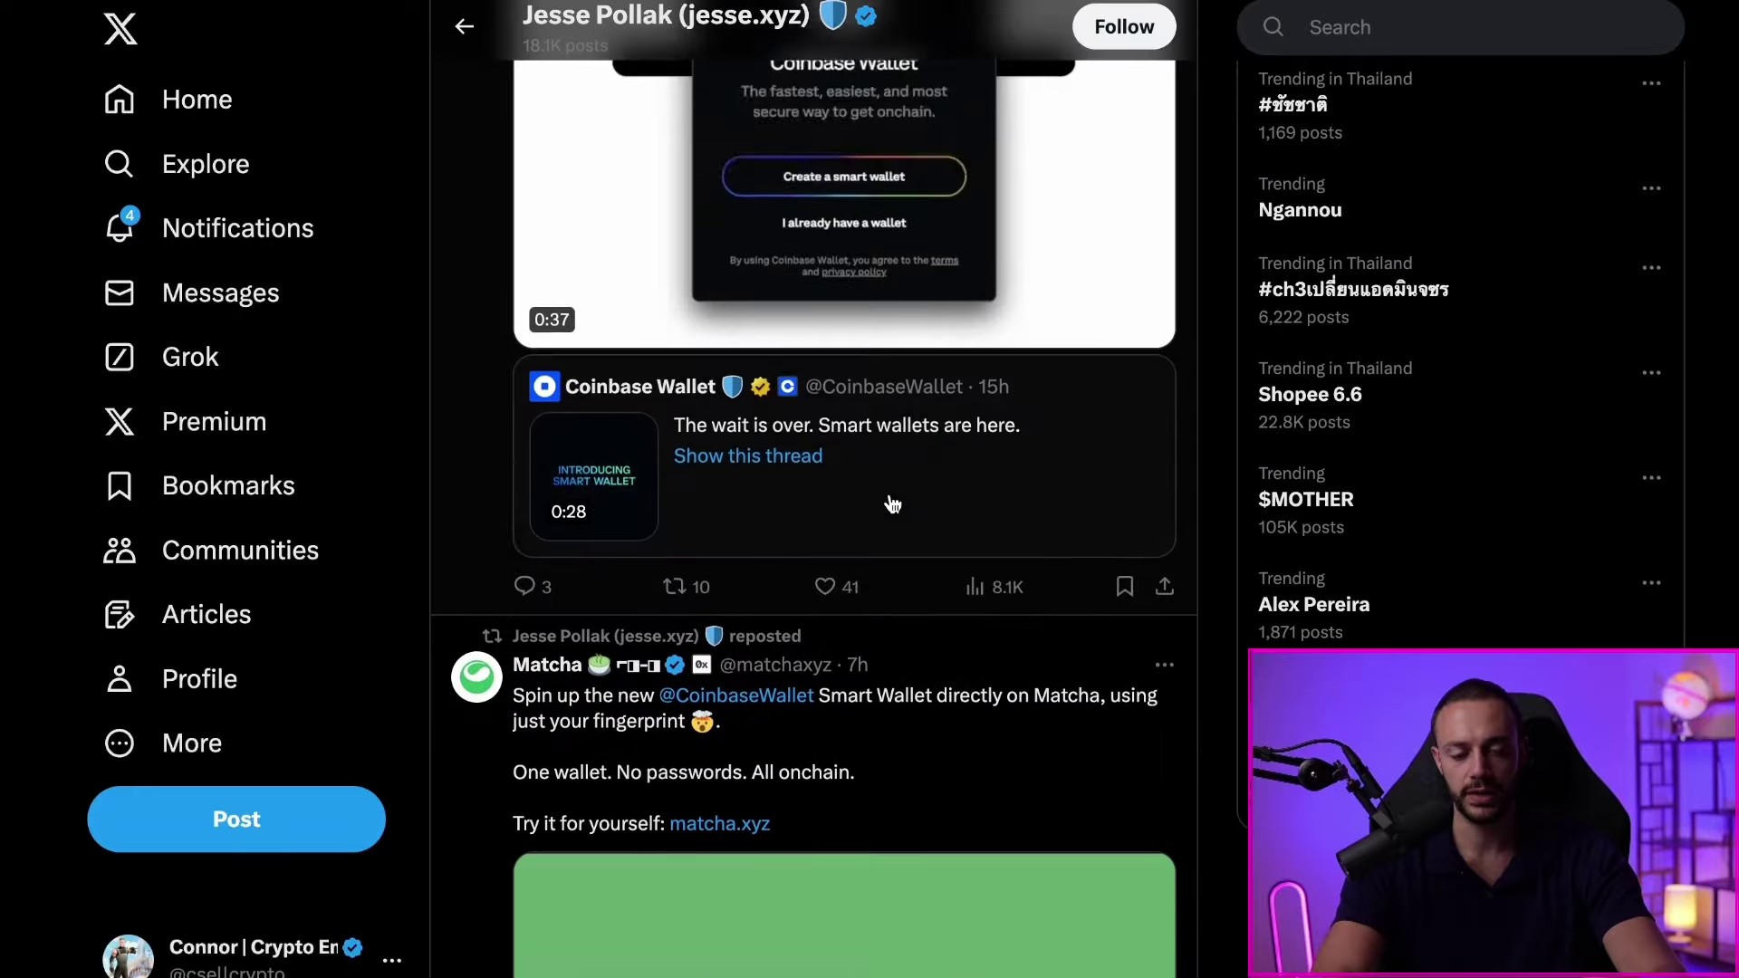
scroll(892, 504, "down", 4)
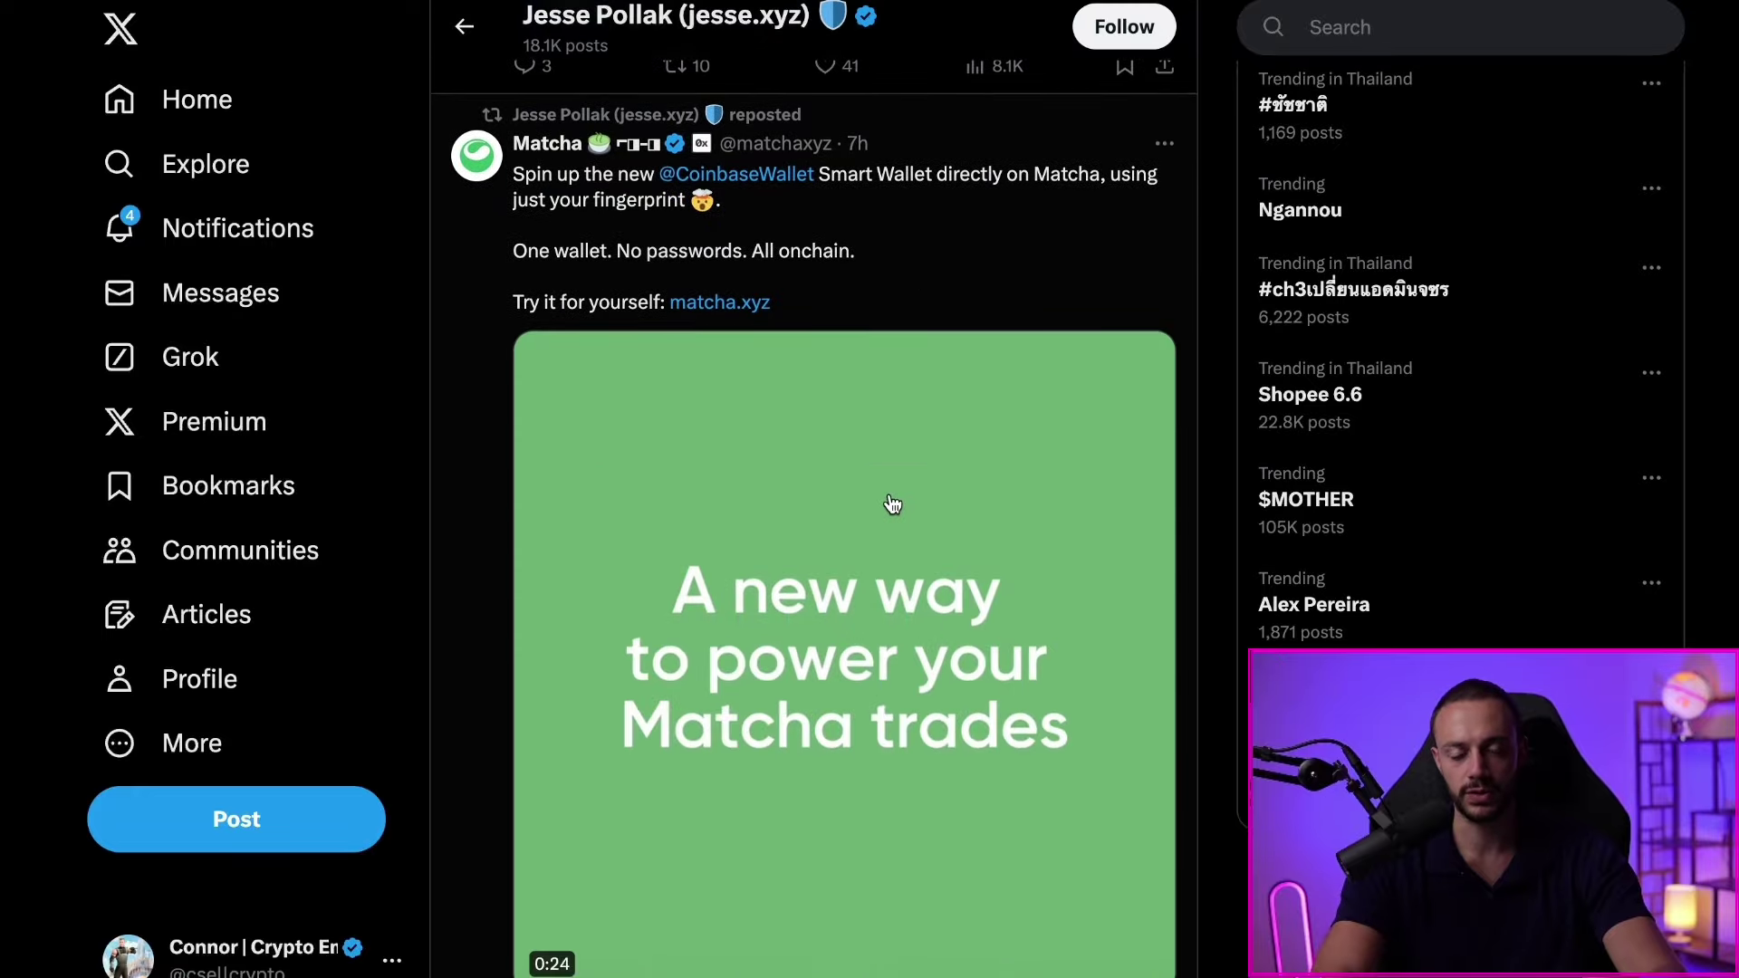
scroll(892, 504, "down", 16)
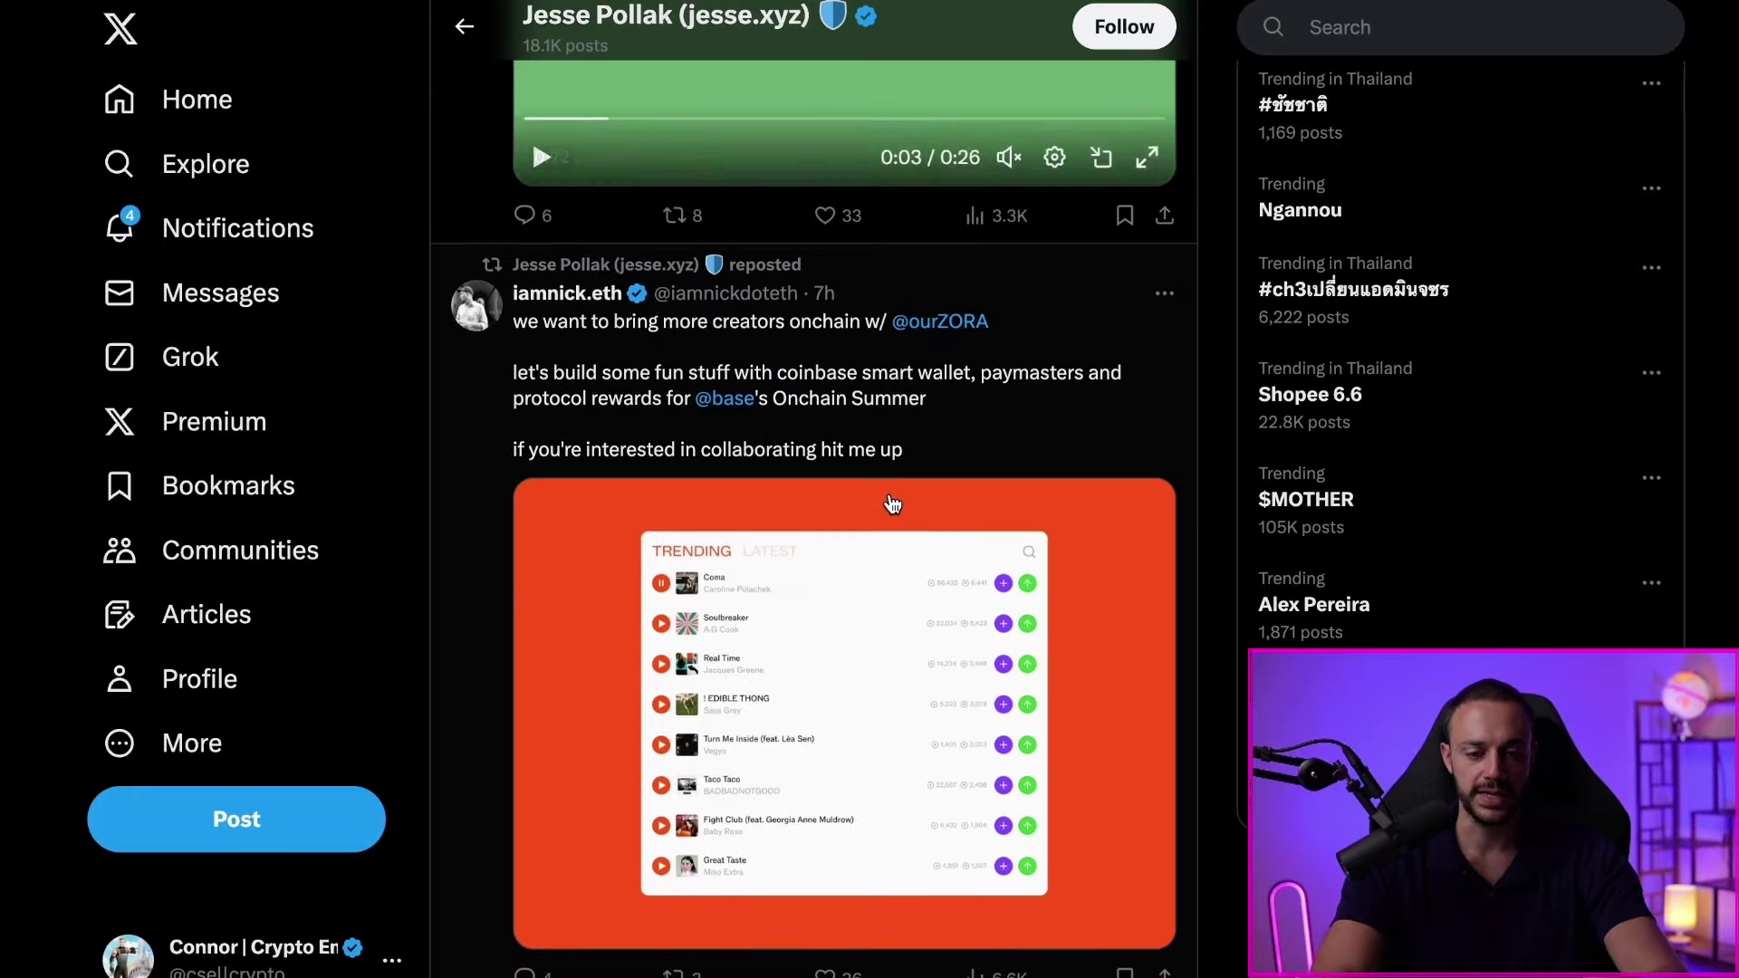
scroll(892, 502, "down", 7)
scroll(890, 500, "up", 6)
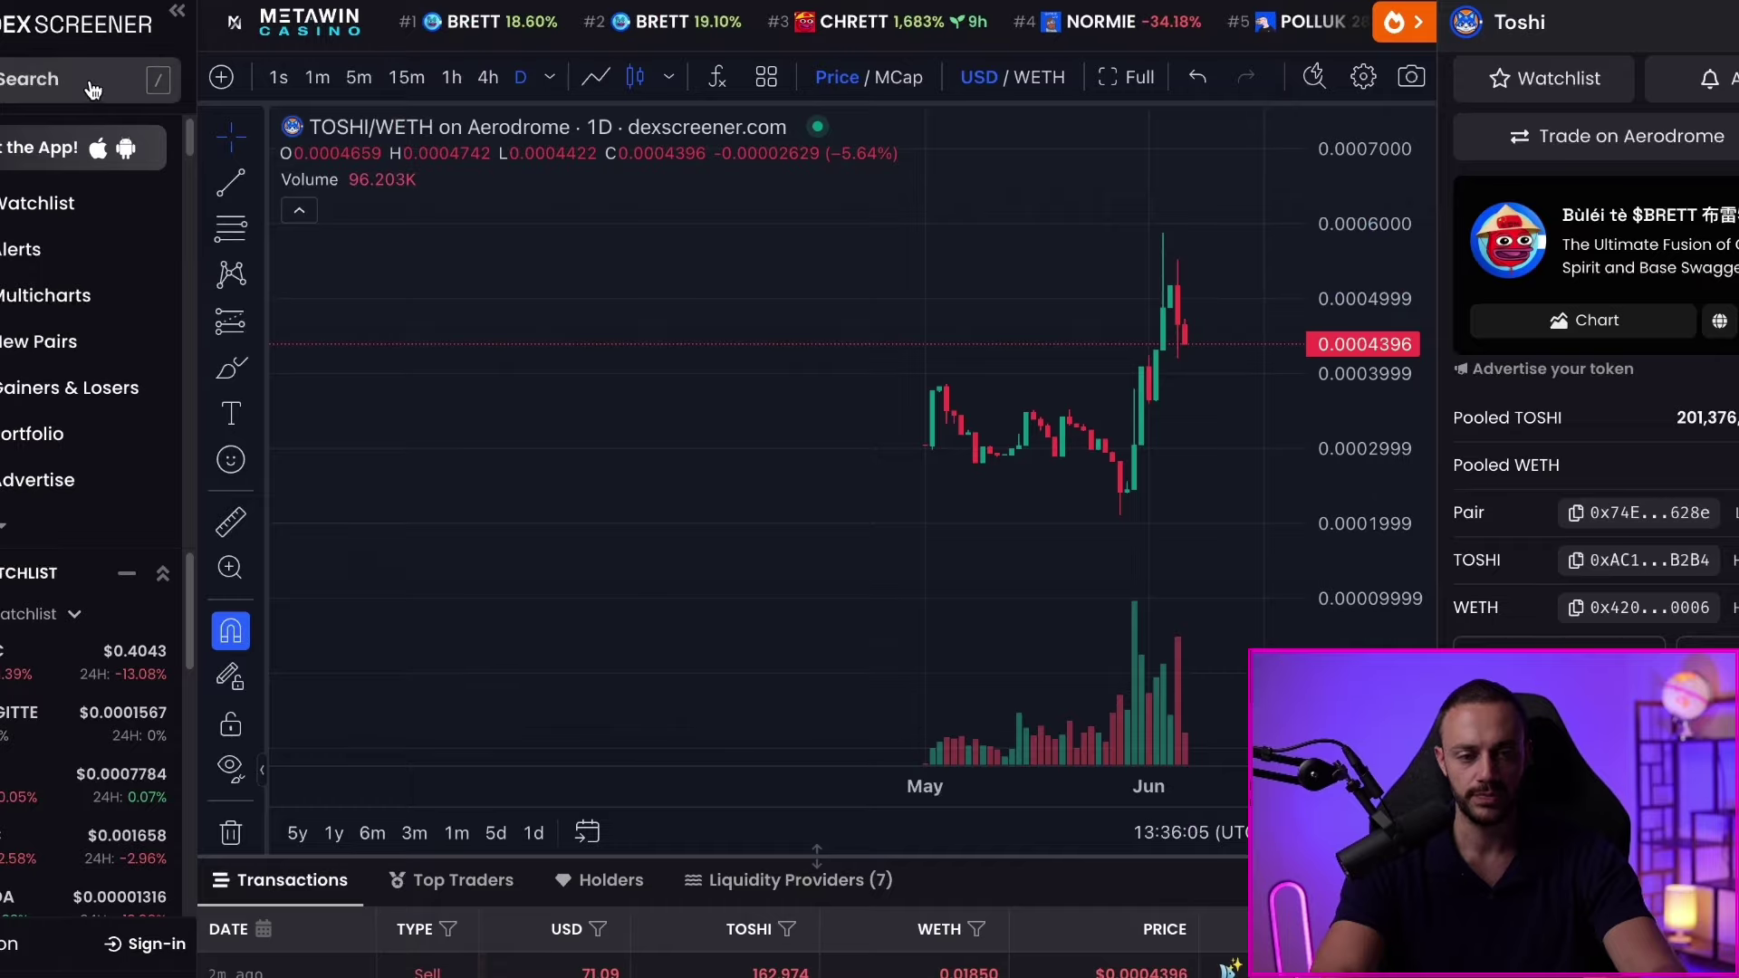
- In DEX Screener, search for "weirdo" and open the weirdo/WETH pair traded on Aerodrome
left_click(90, 79)
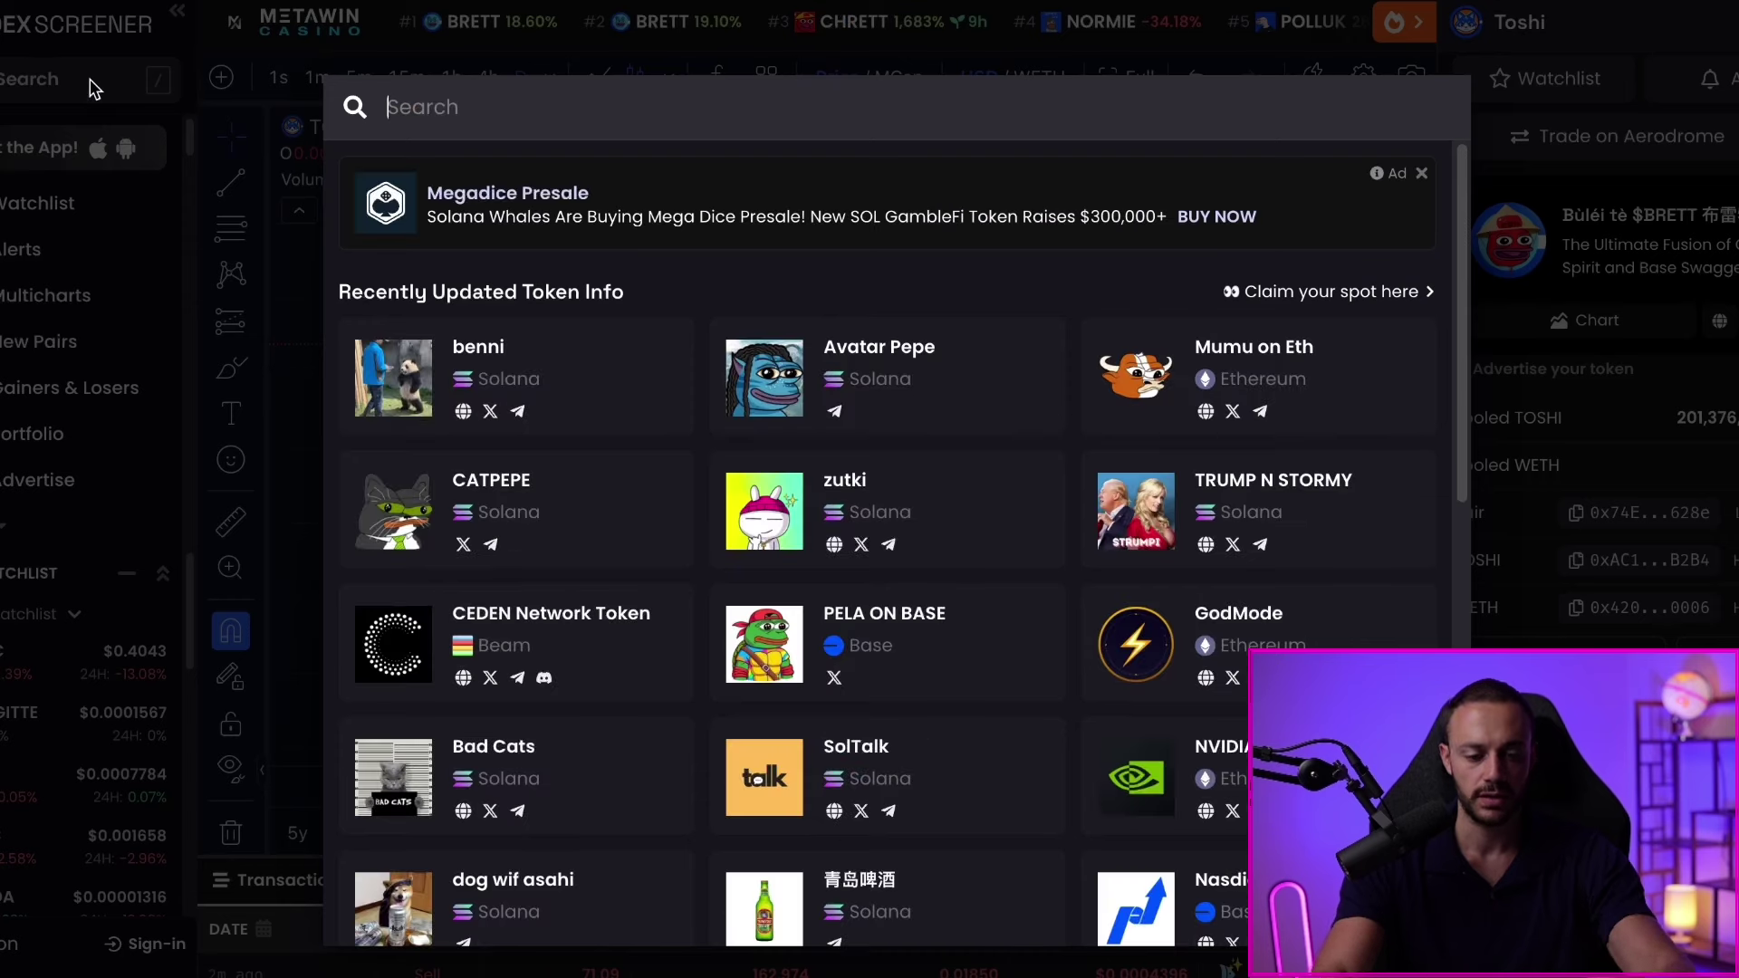
type("weirdo")
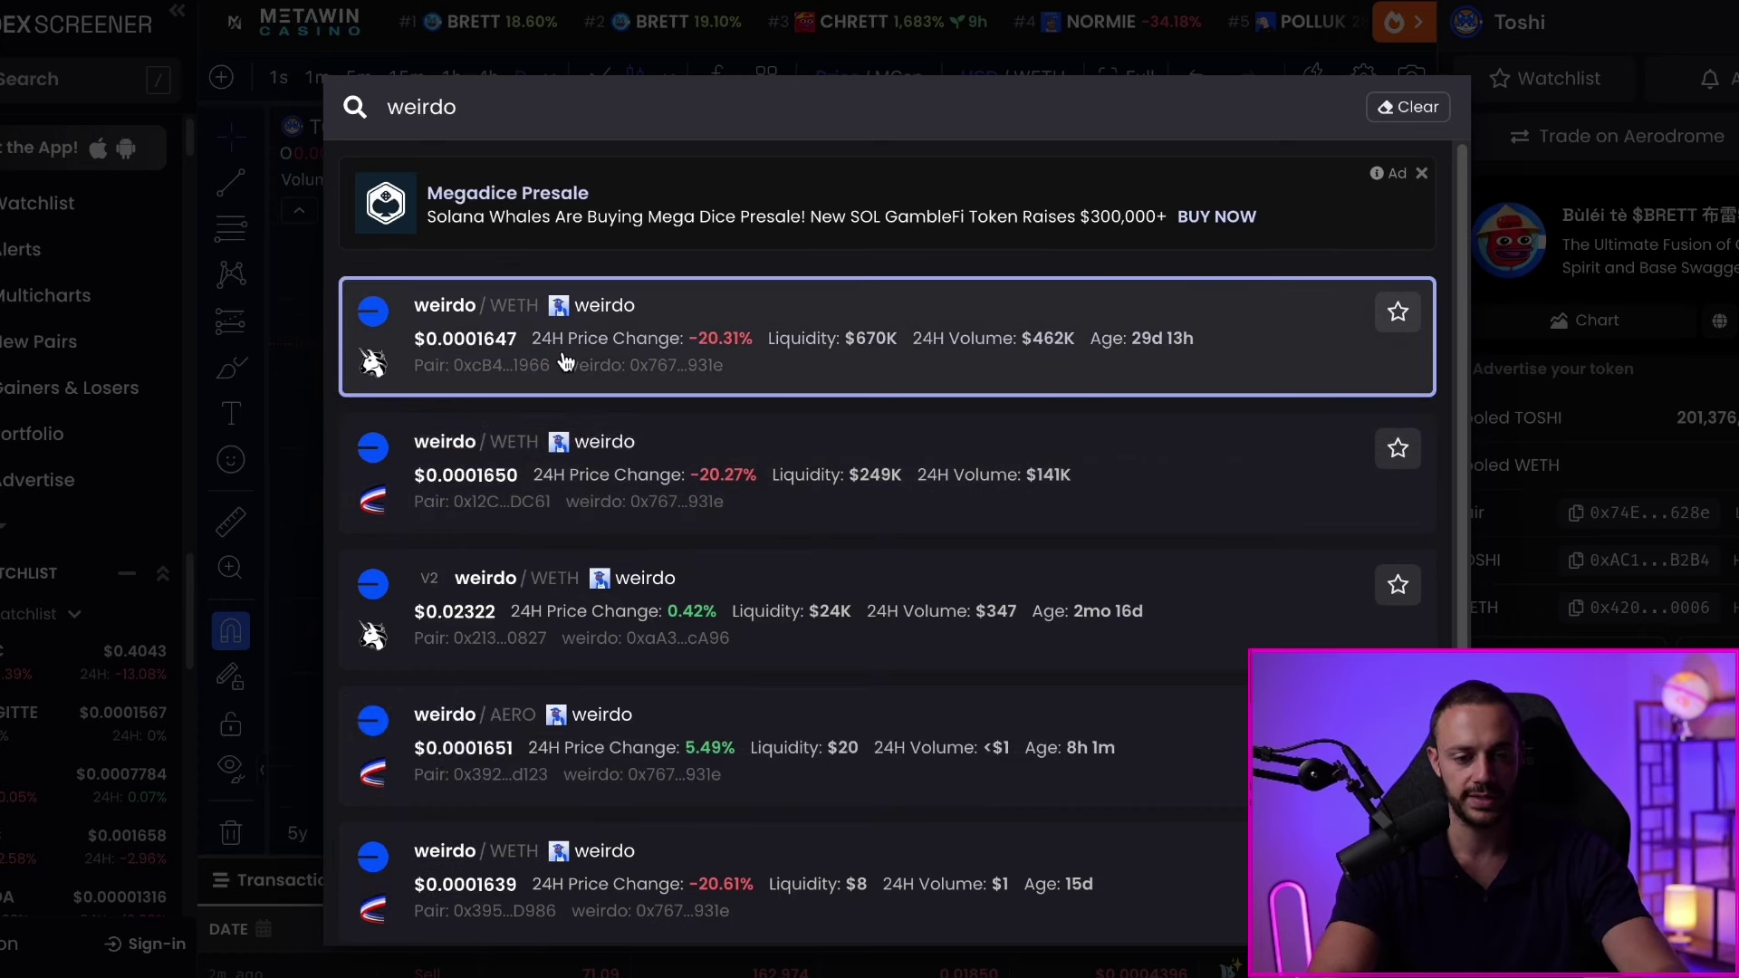
left_click(833, 501)
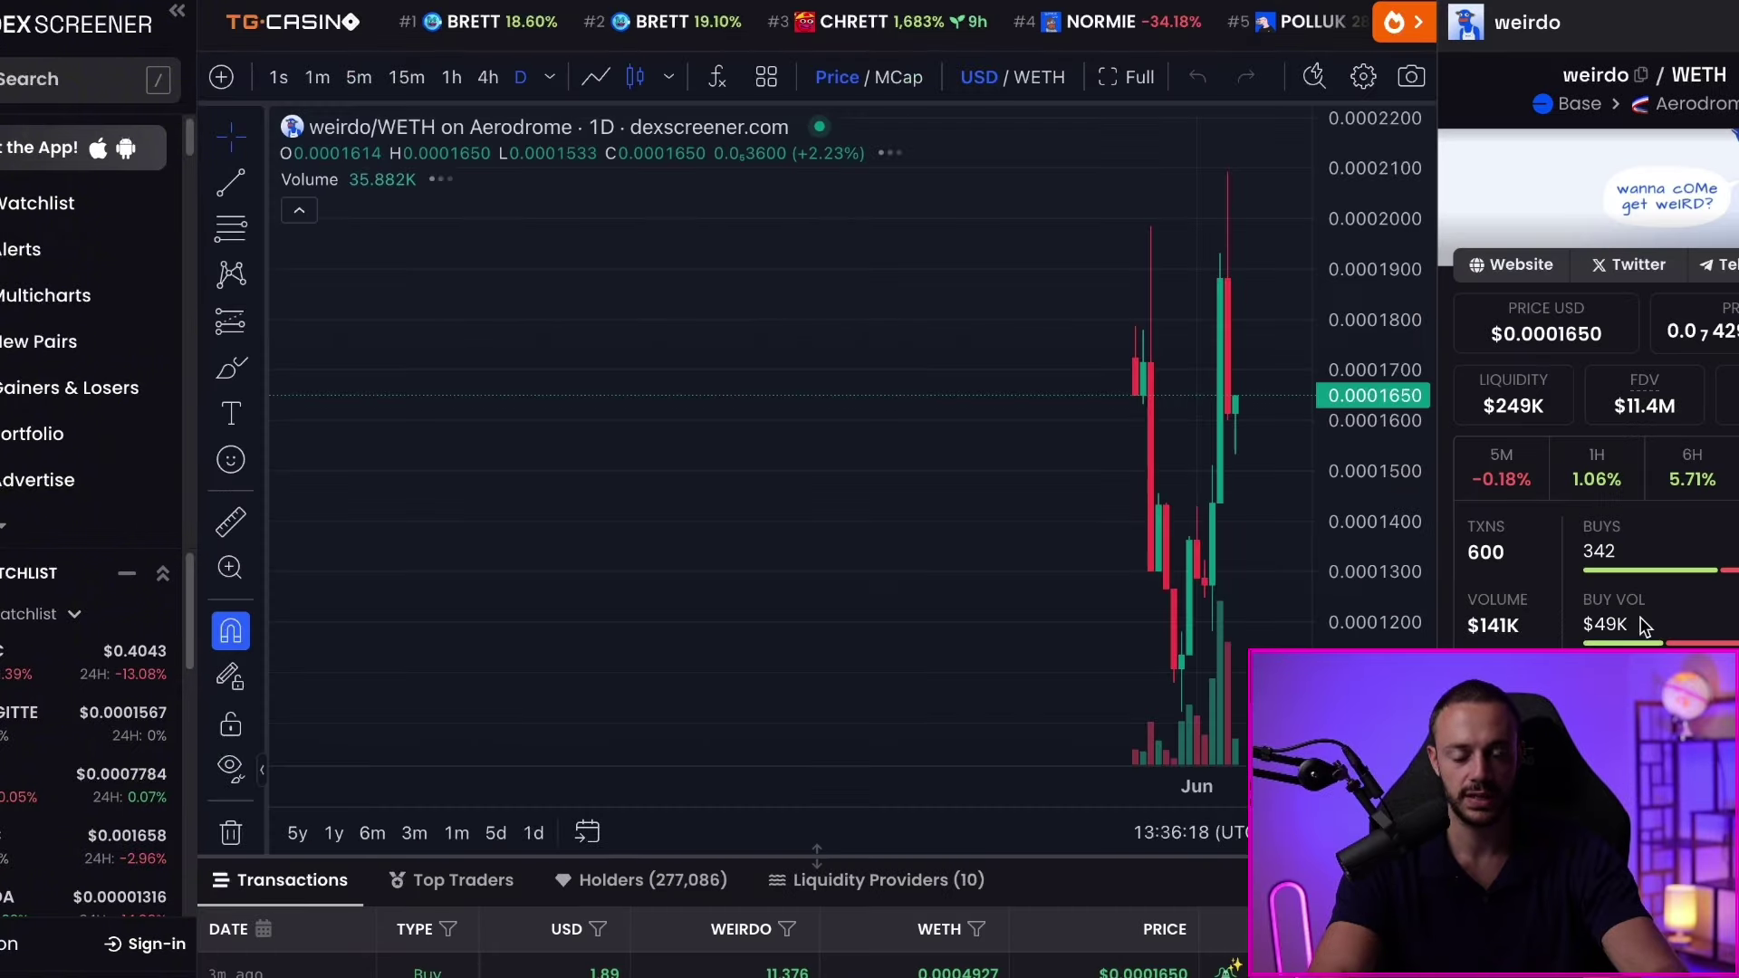
- Review the weirdo price chart and copy the weirdo contract address from the pair details
left_click_drag(1138, 516, 1040, 493)
scroll(1622, 535, "down", 5)
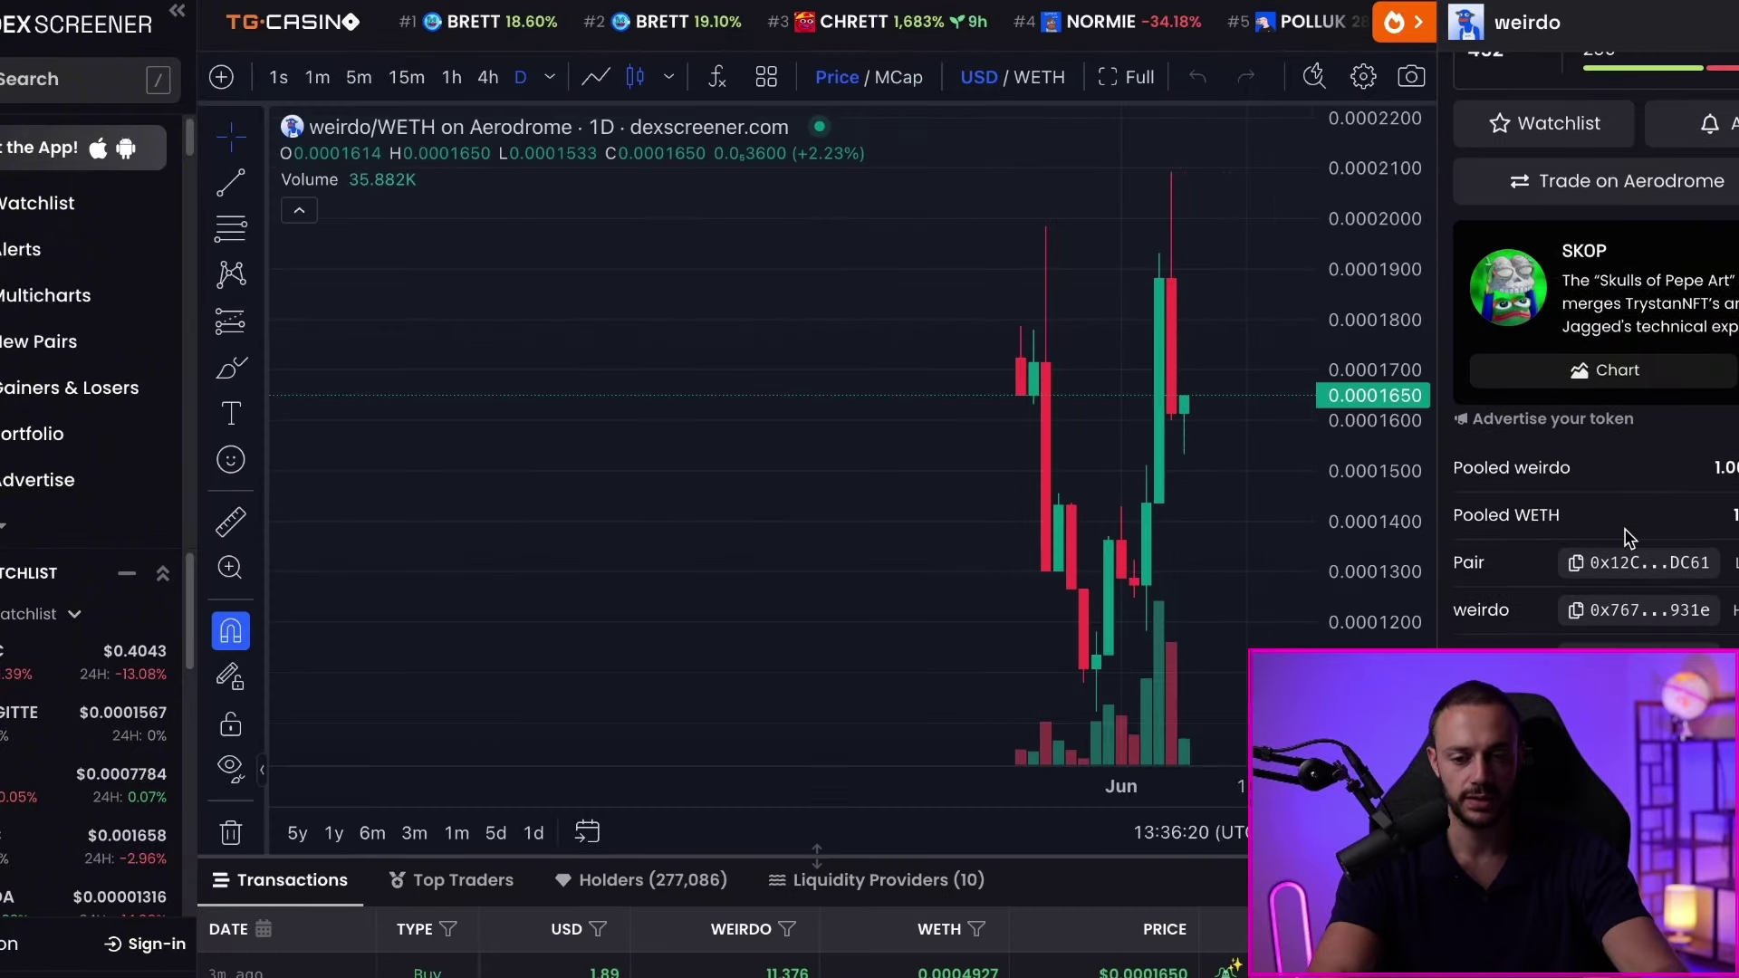
scroll(1626, 536, "down", 3)
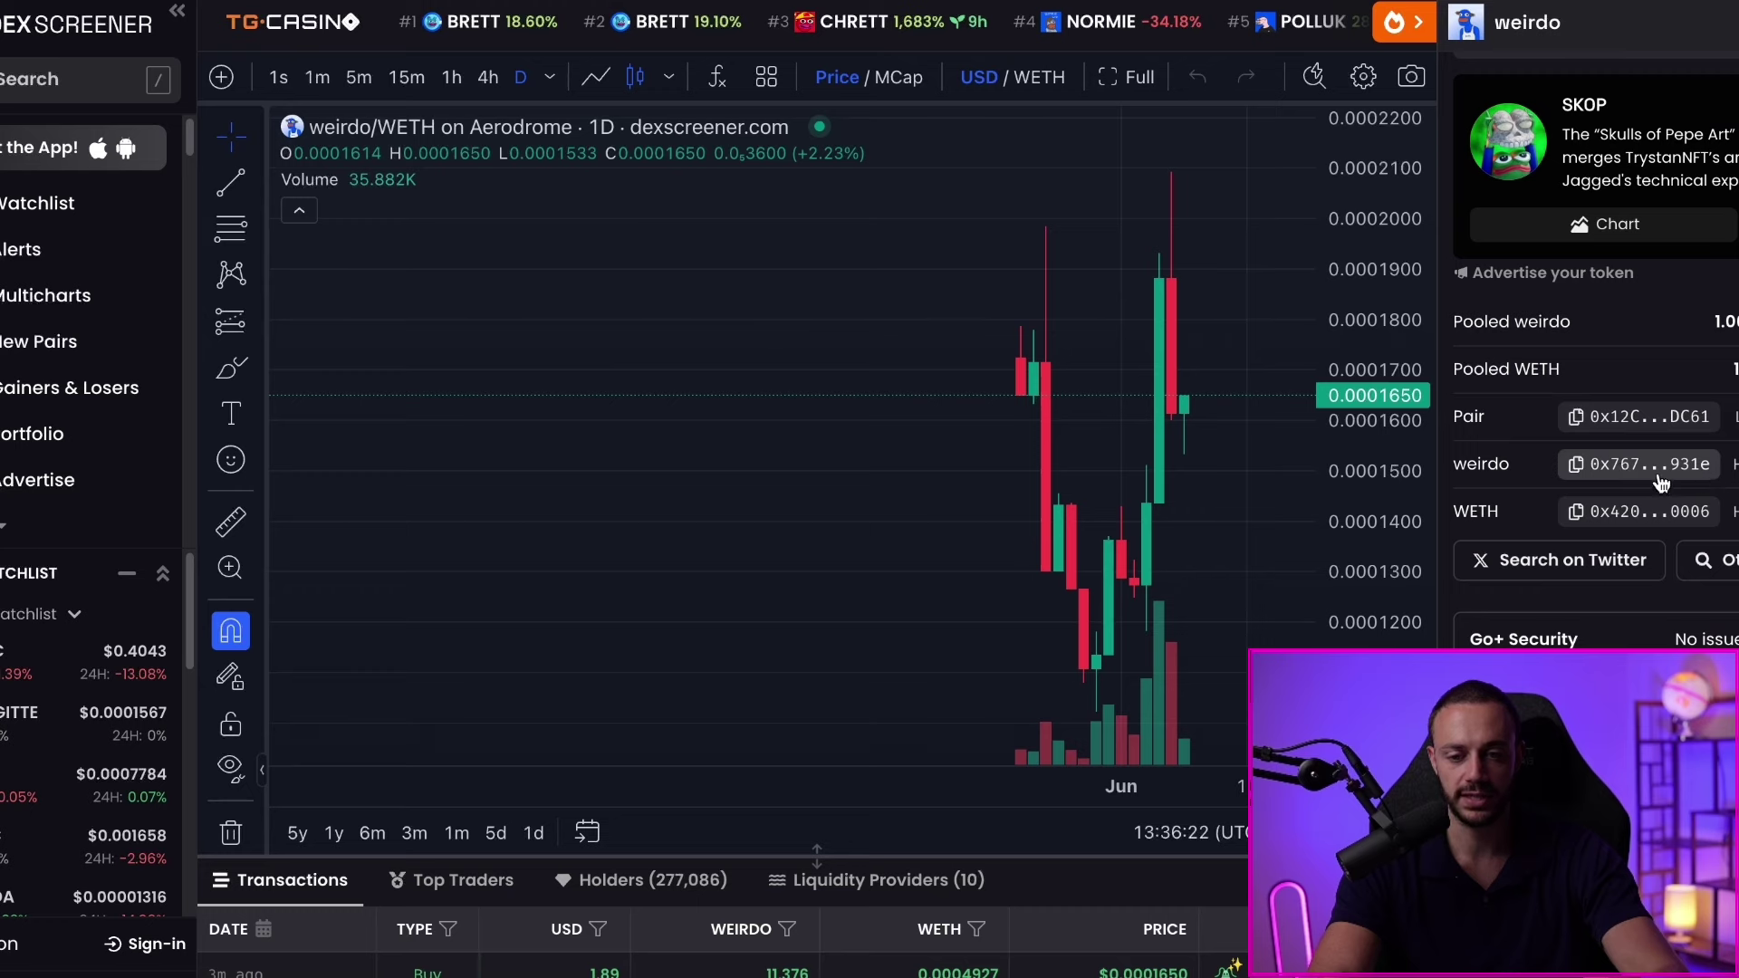
left_click(1578, 475)
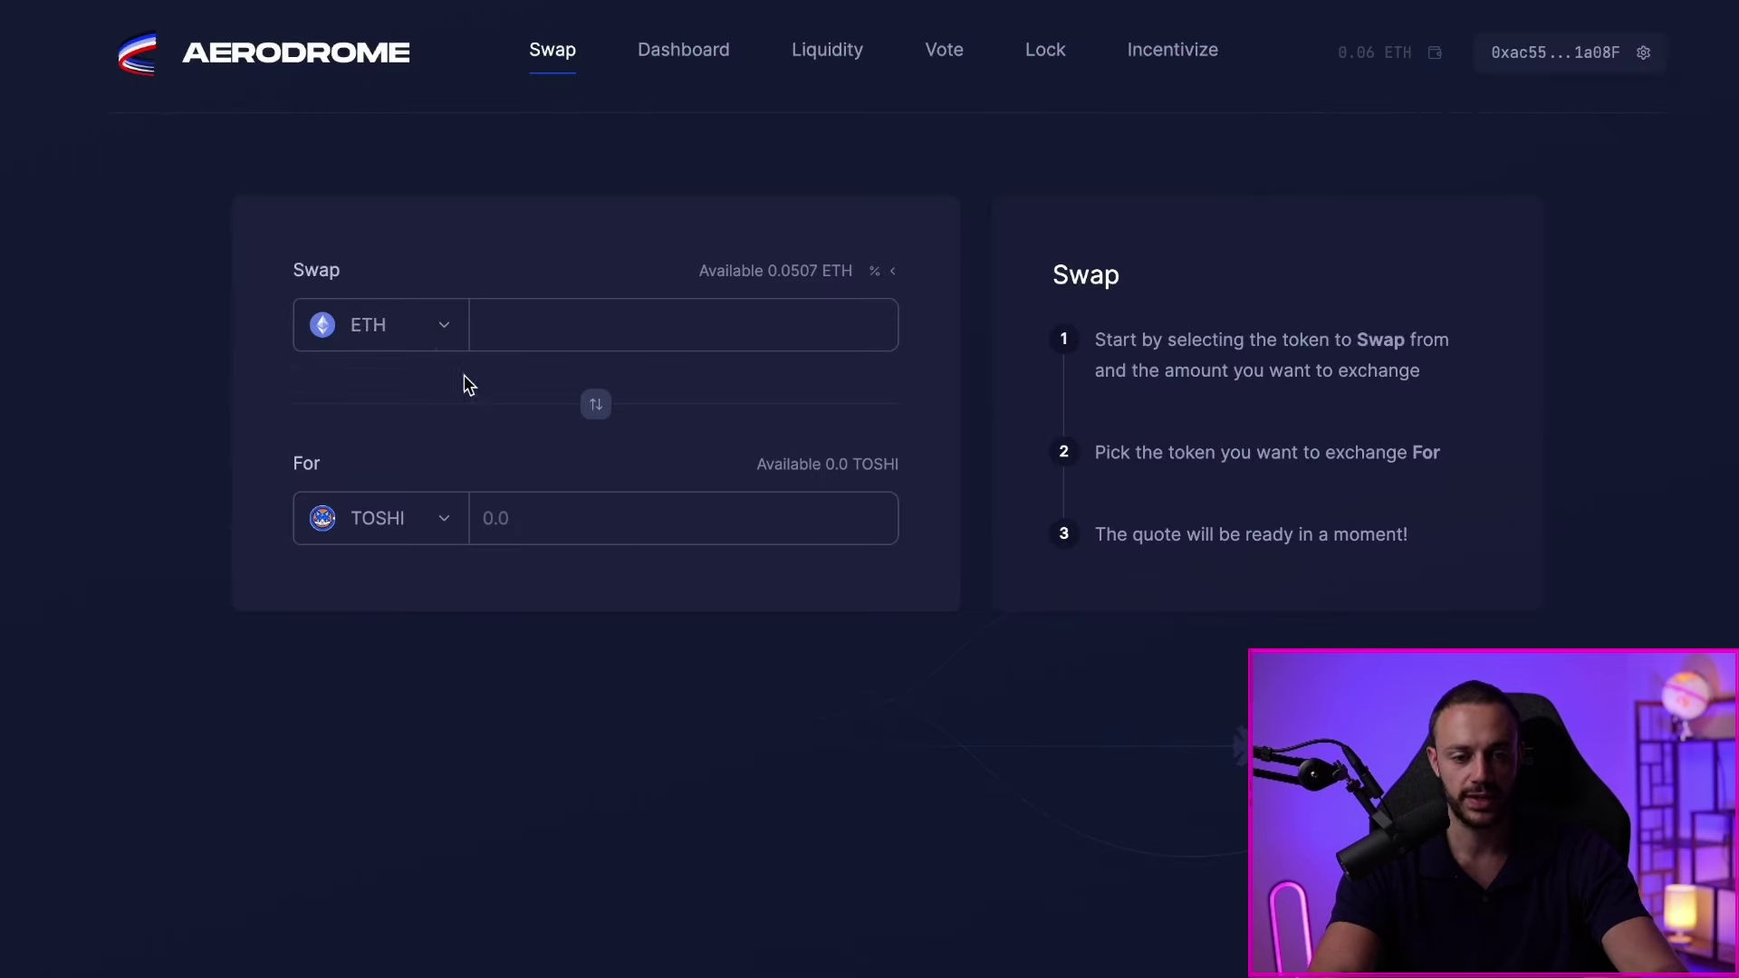
- On Aerodrome, choose weirdo by its copied contract address as the token to receive for ETH
left_click(416, 515)
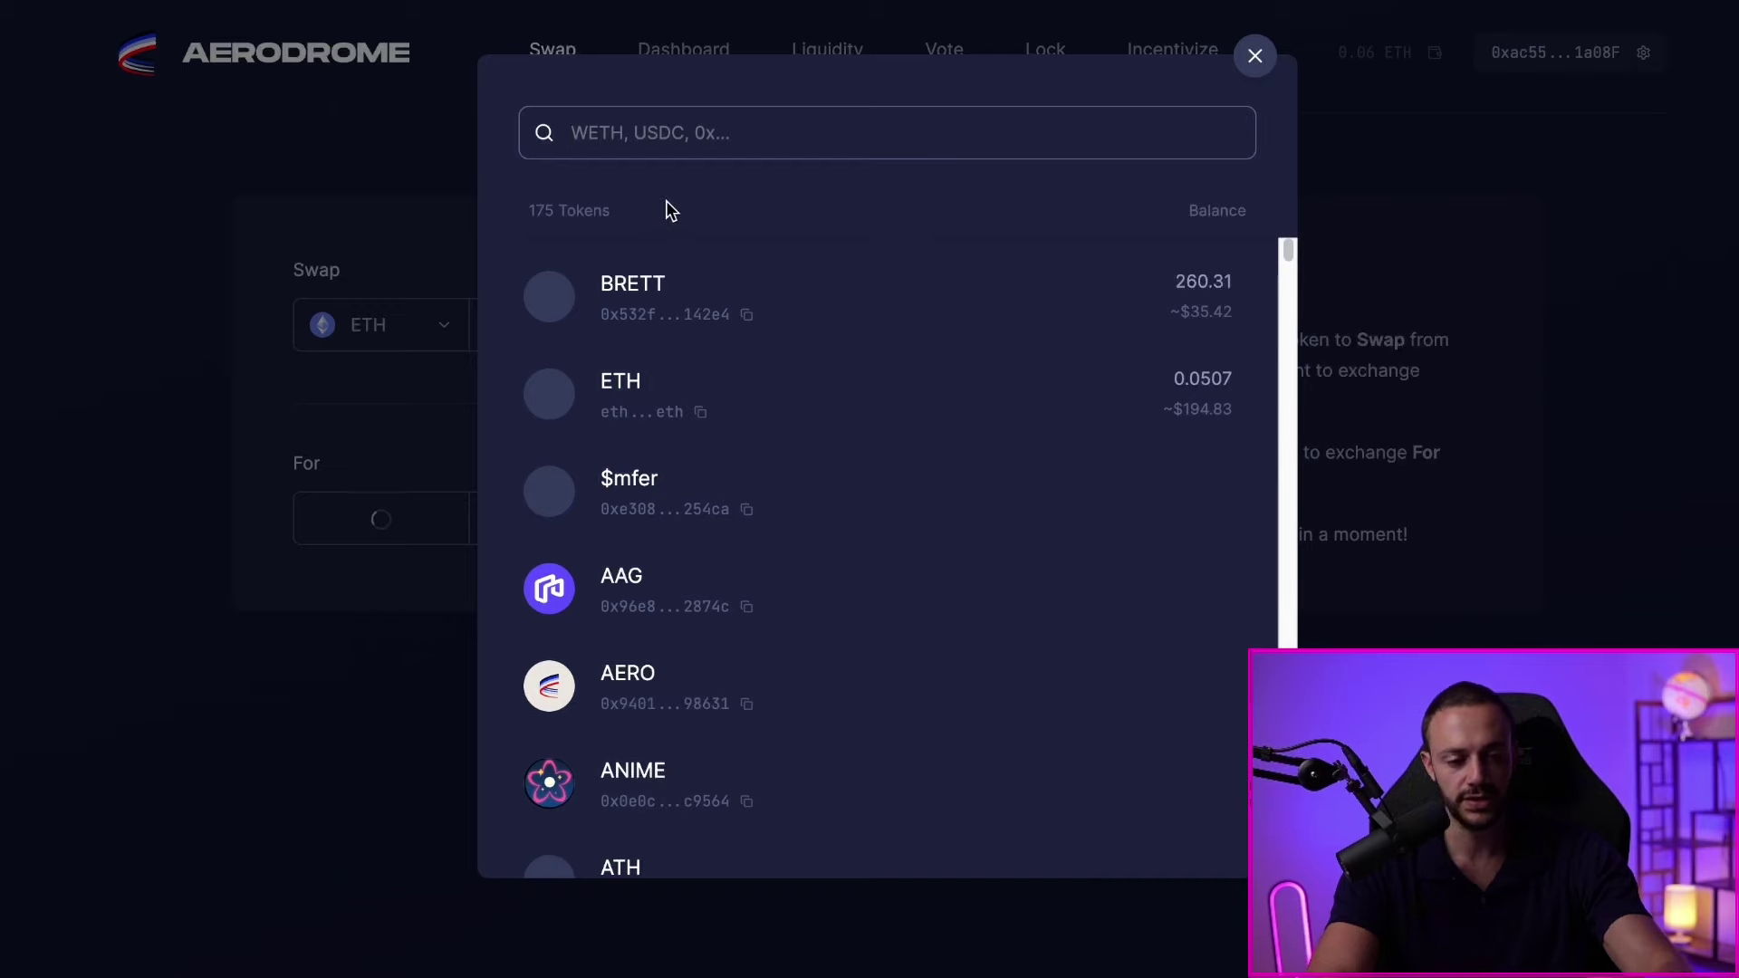
key("ctrl+v")
left_click(734, 303)
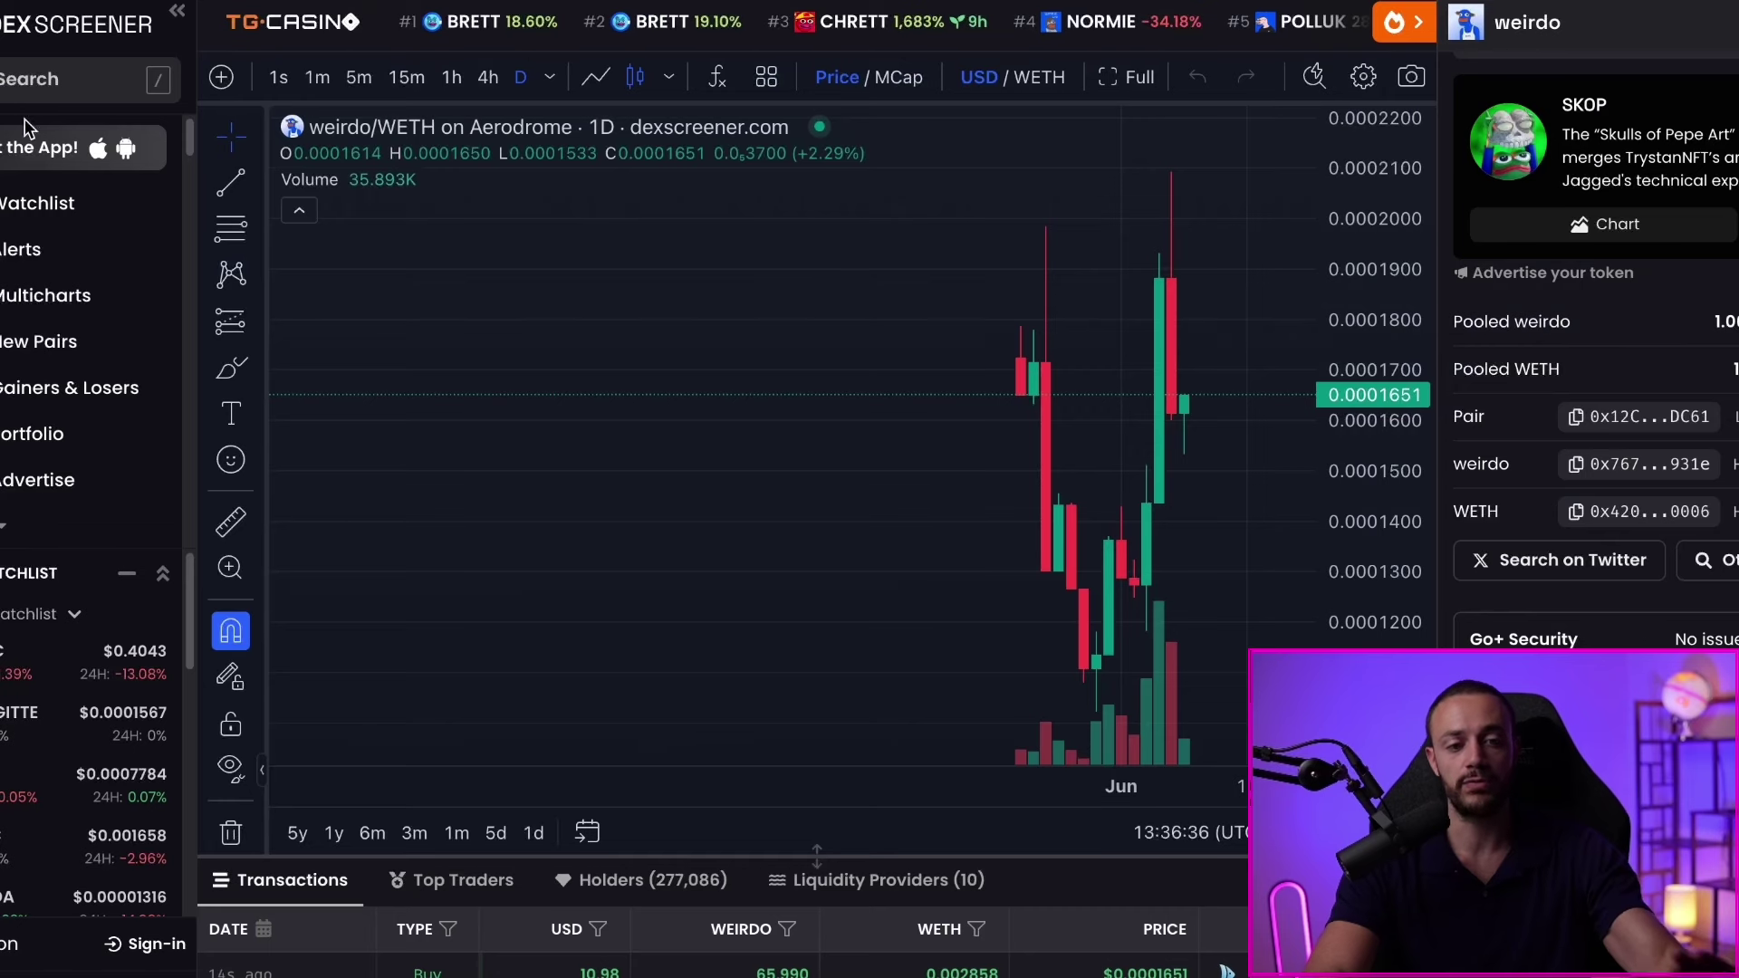
- In DEX Screener, search for "gtrump" and open the Giga Trump GTRUMP/WETH pair on Base
left_click(83, 84)
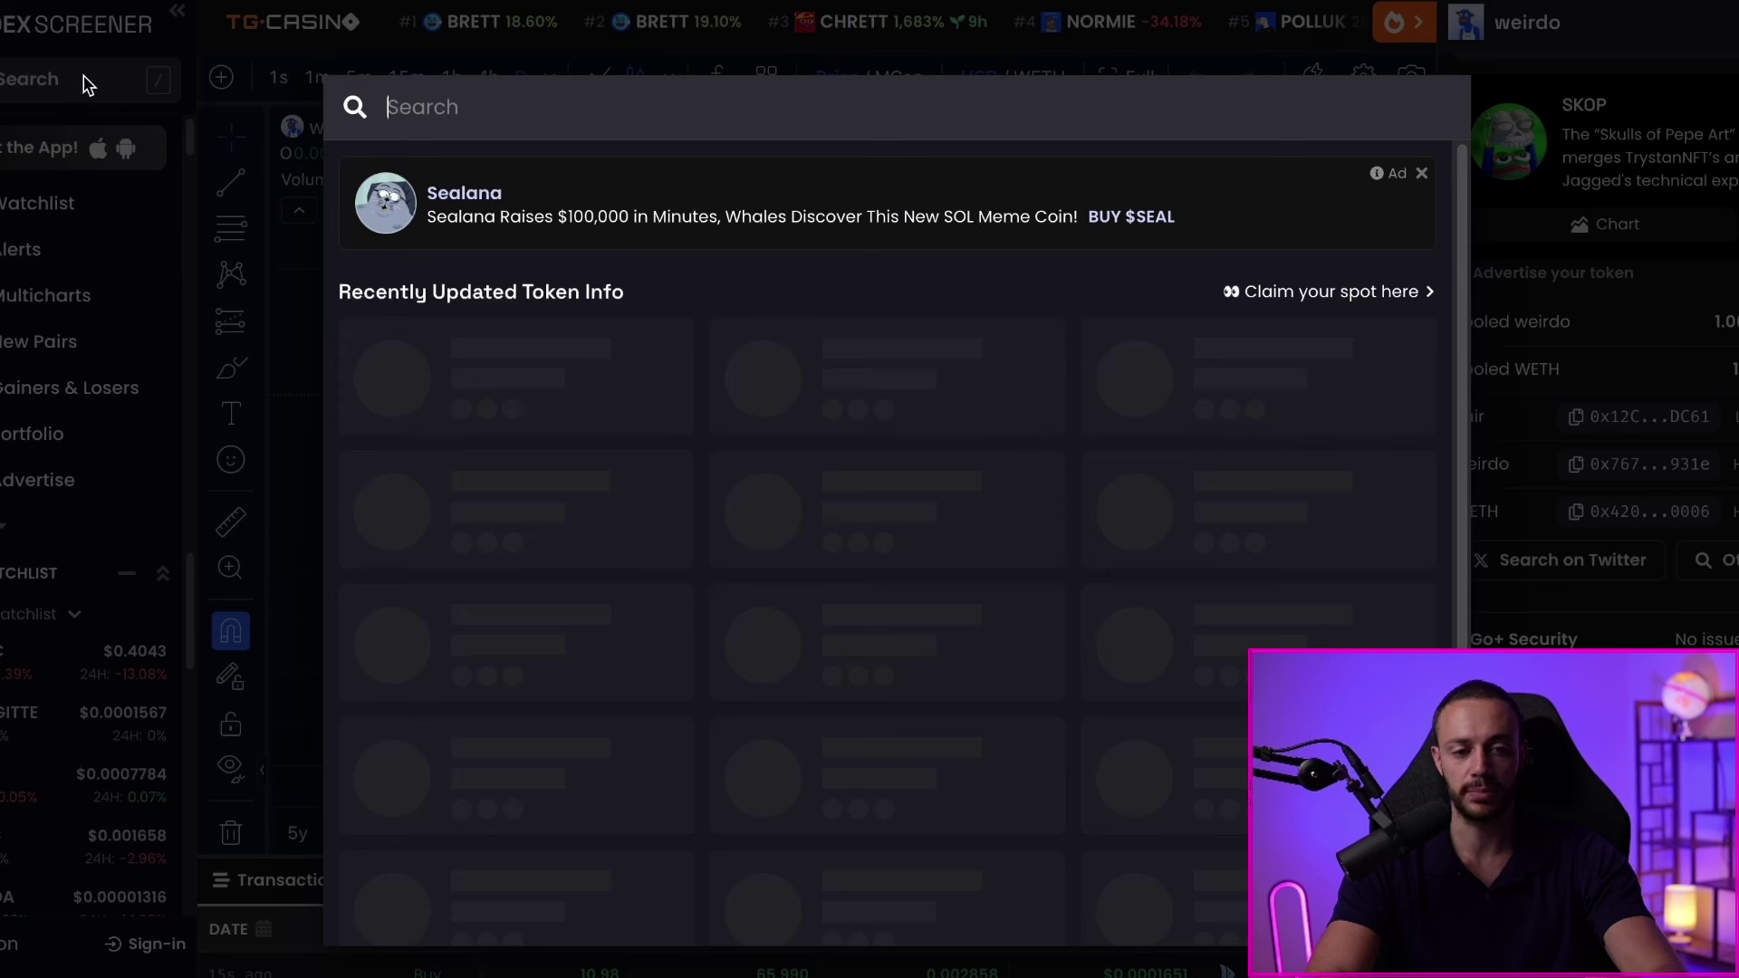
type("gtrump")
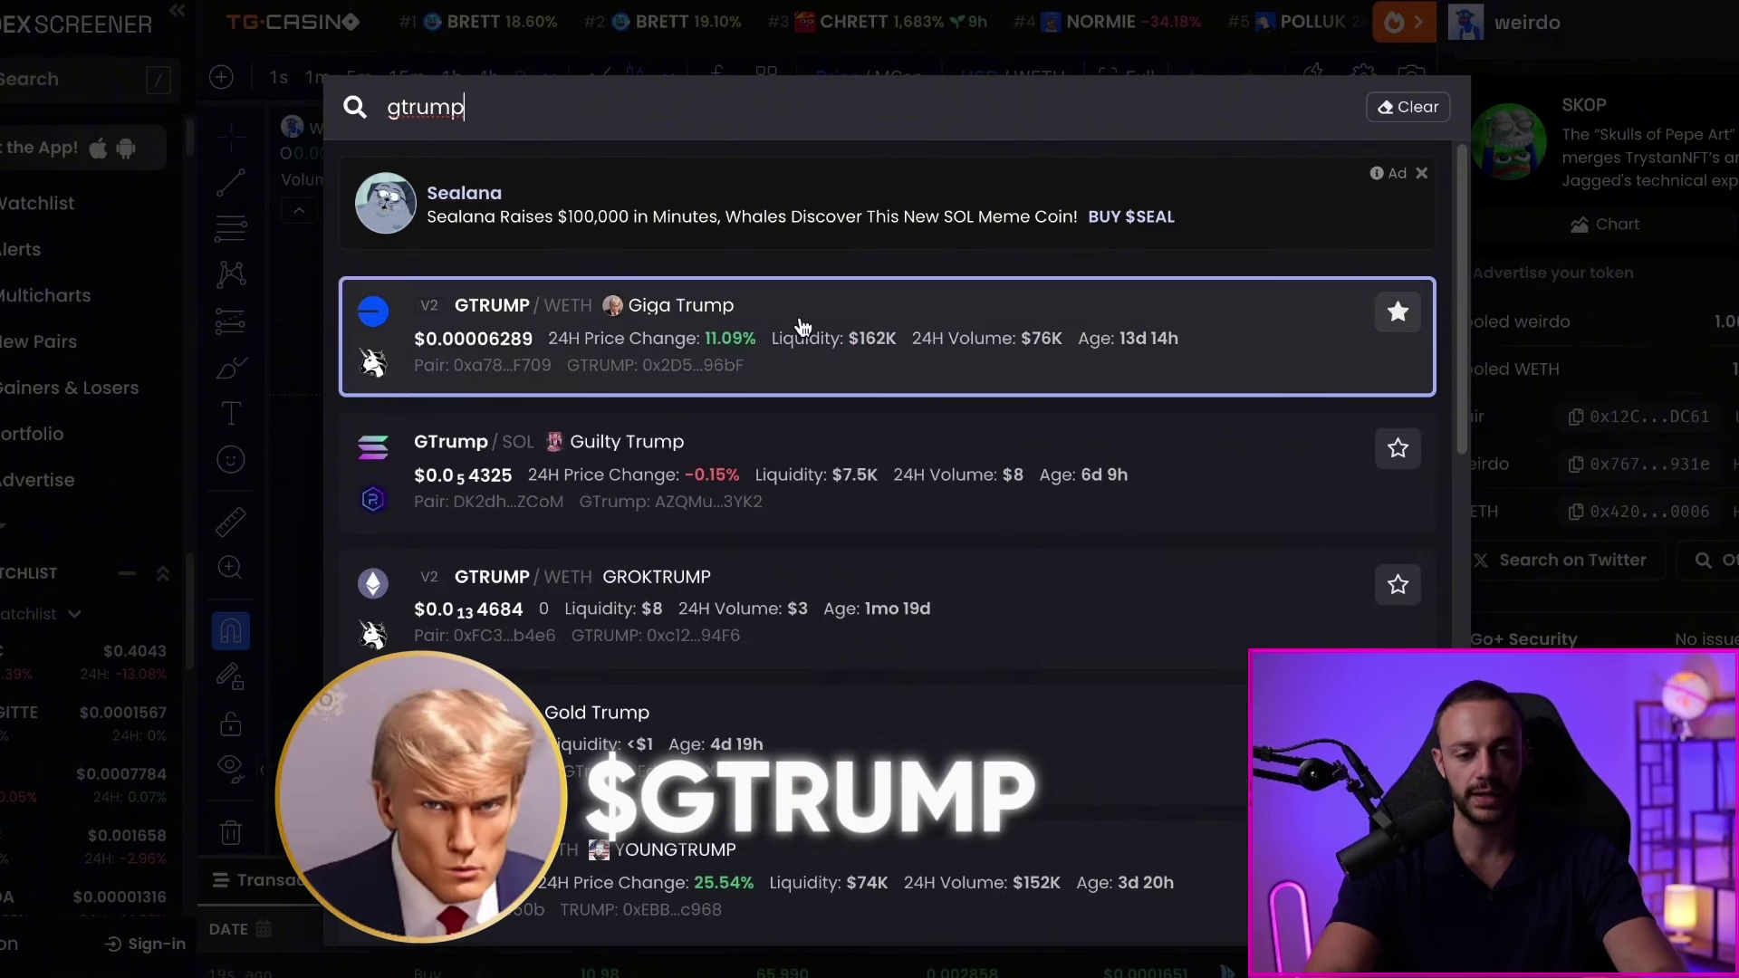
left_click(1022, 324)
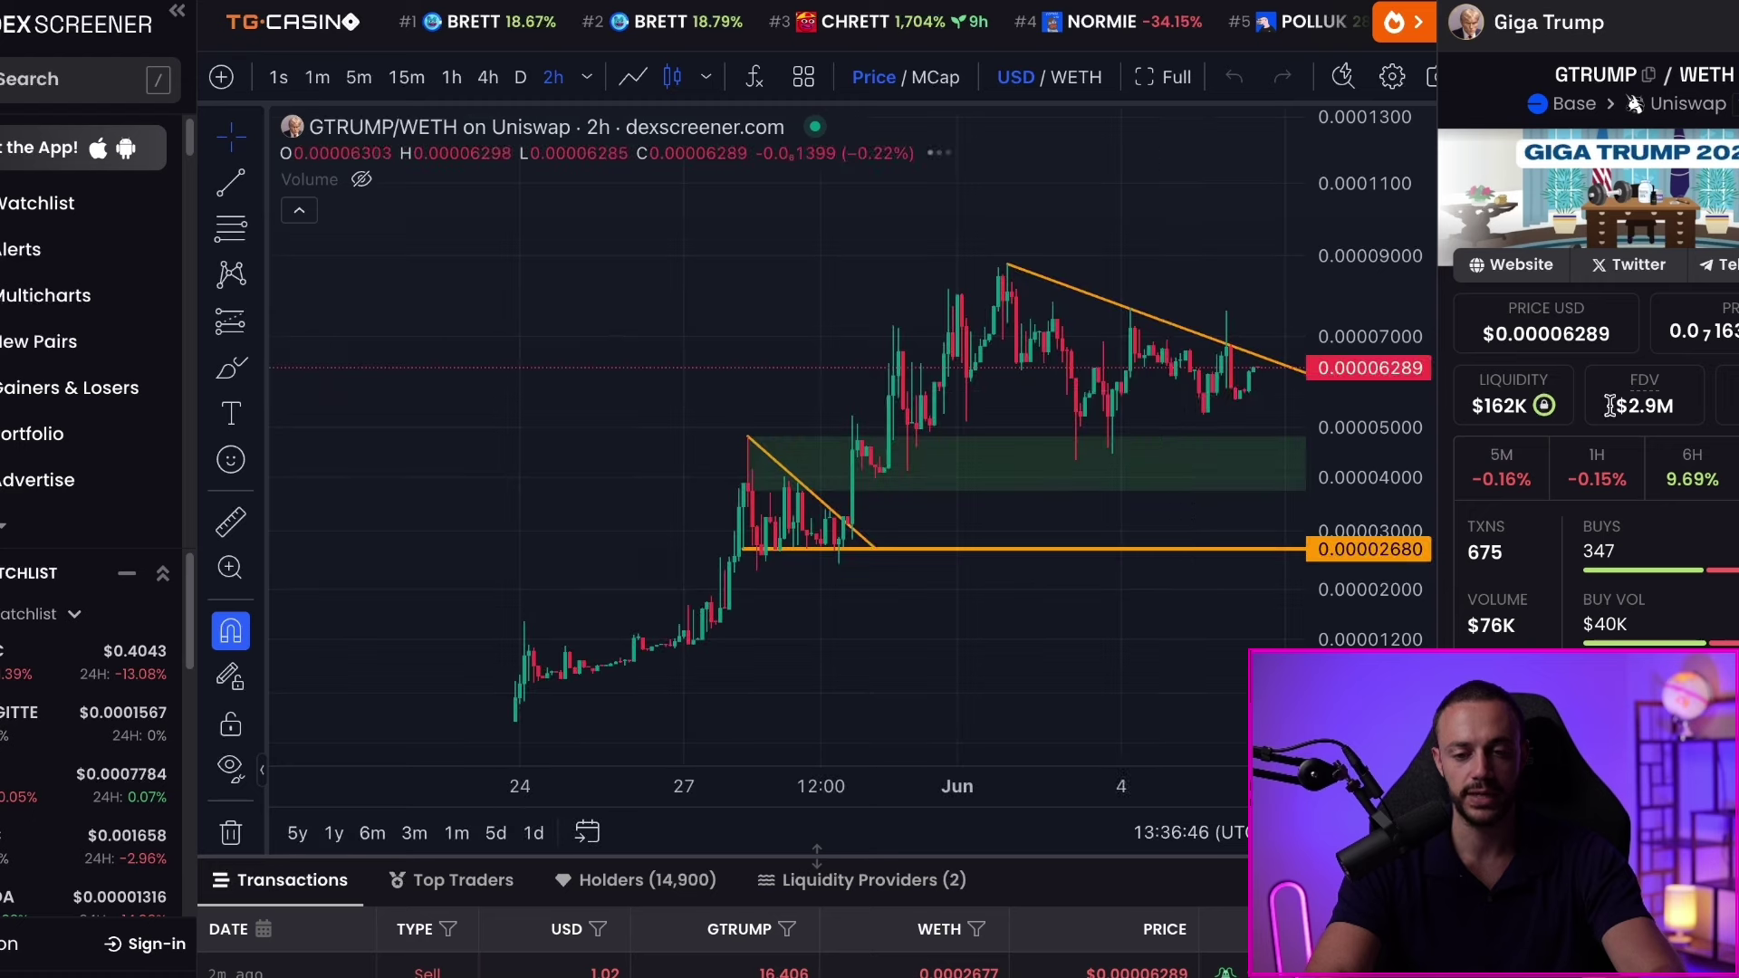
- Review the GTRUMP price chart and token information, and copy the GTRUMP contract address from the pair details
left_click_drag(1186, 272, 1033, 373)
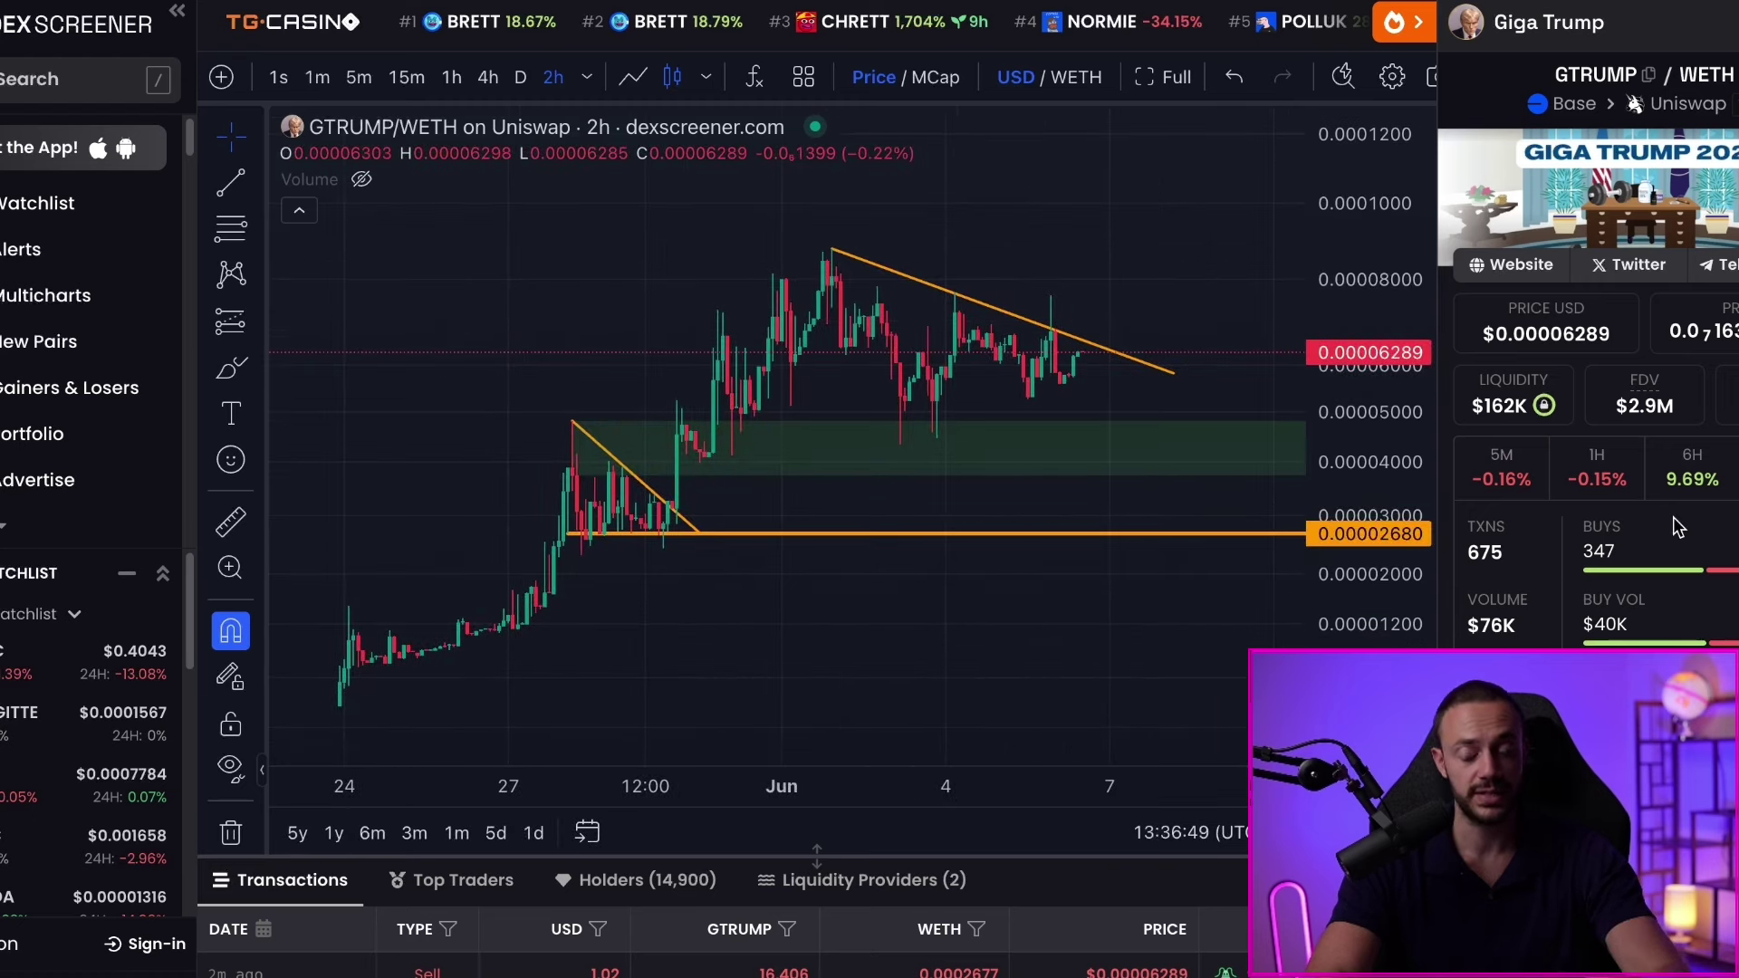
scroll(1672, 516, "down", 5)
scroll(1672, 517, "up", 5)
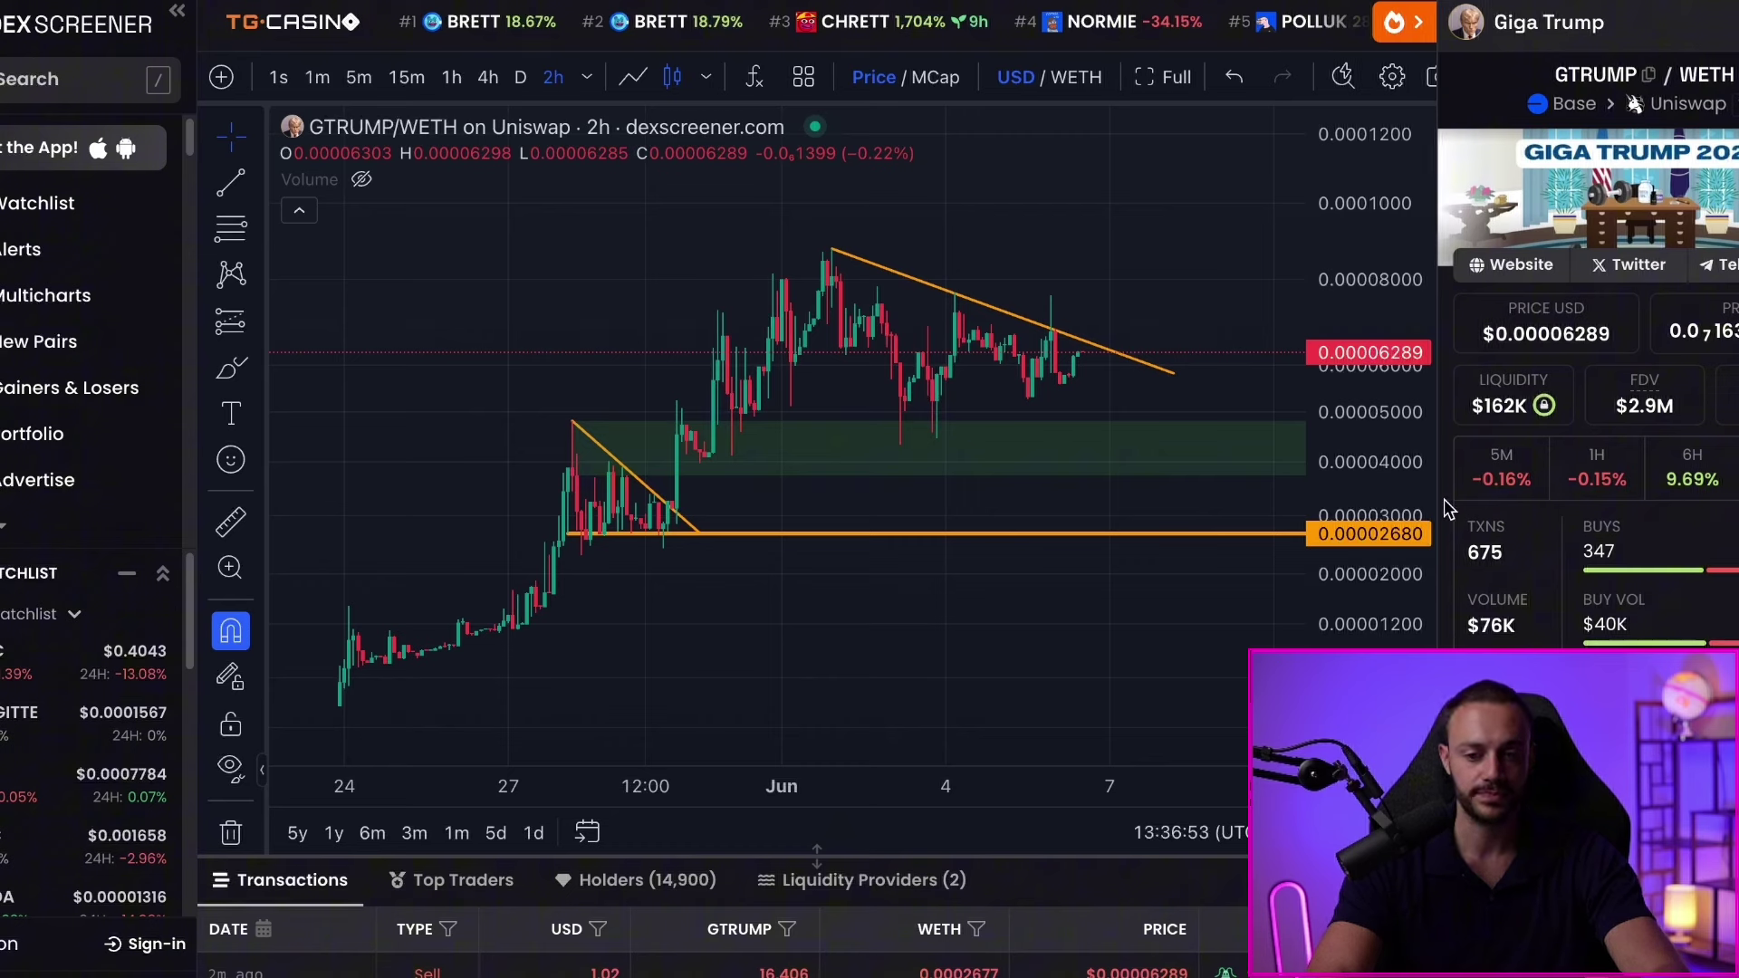
scroll(1540, 430, "down", 5)
scroll(1542, 437, "down", 2)
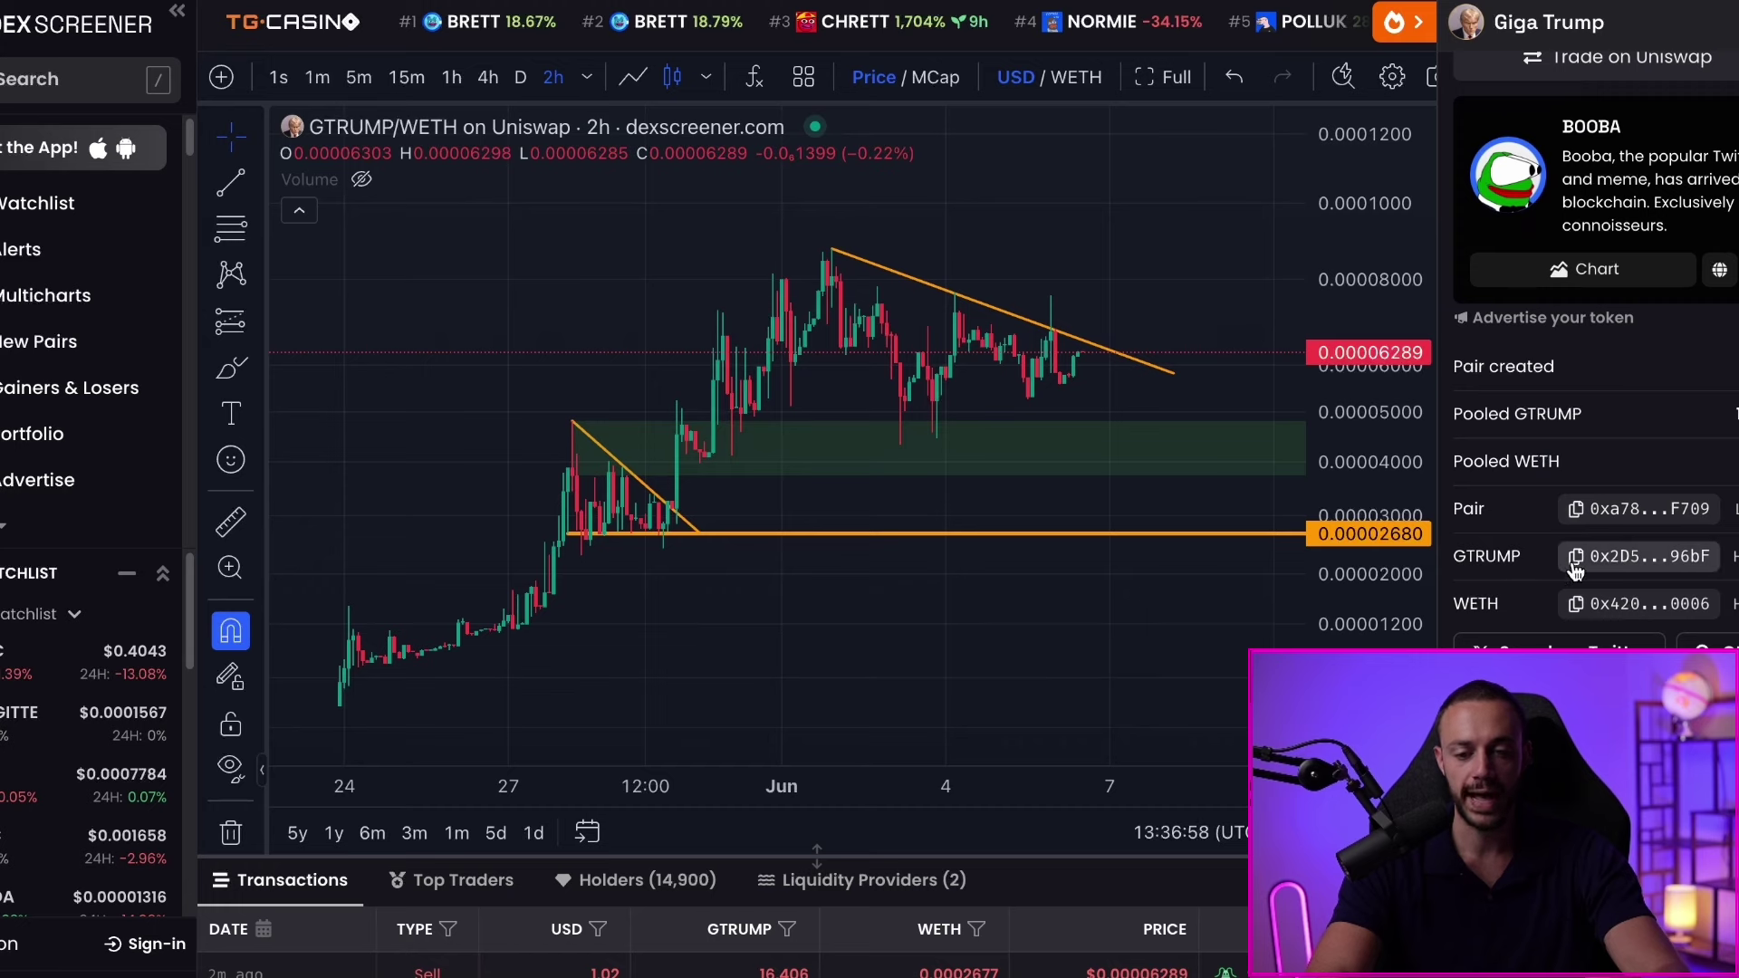
left_click(1595, 561)
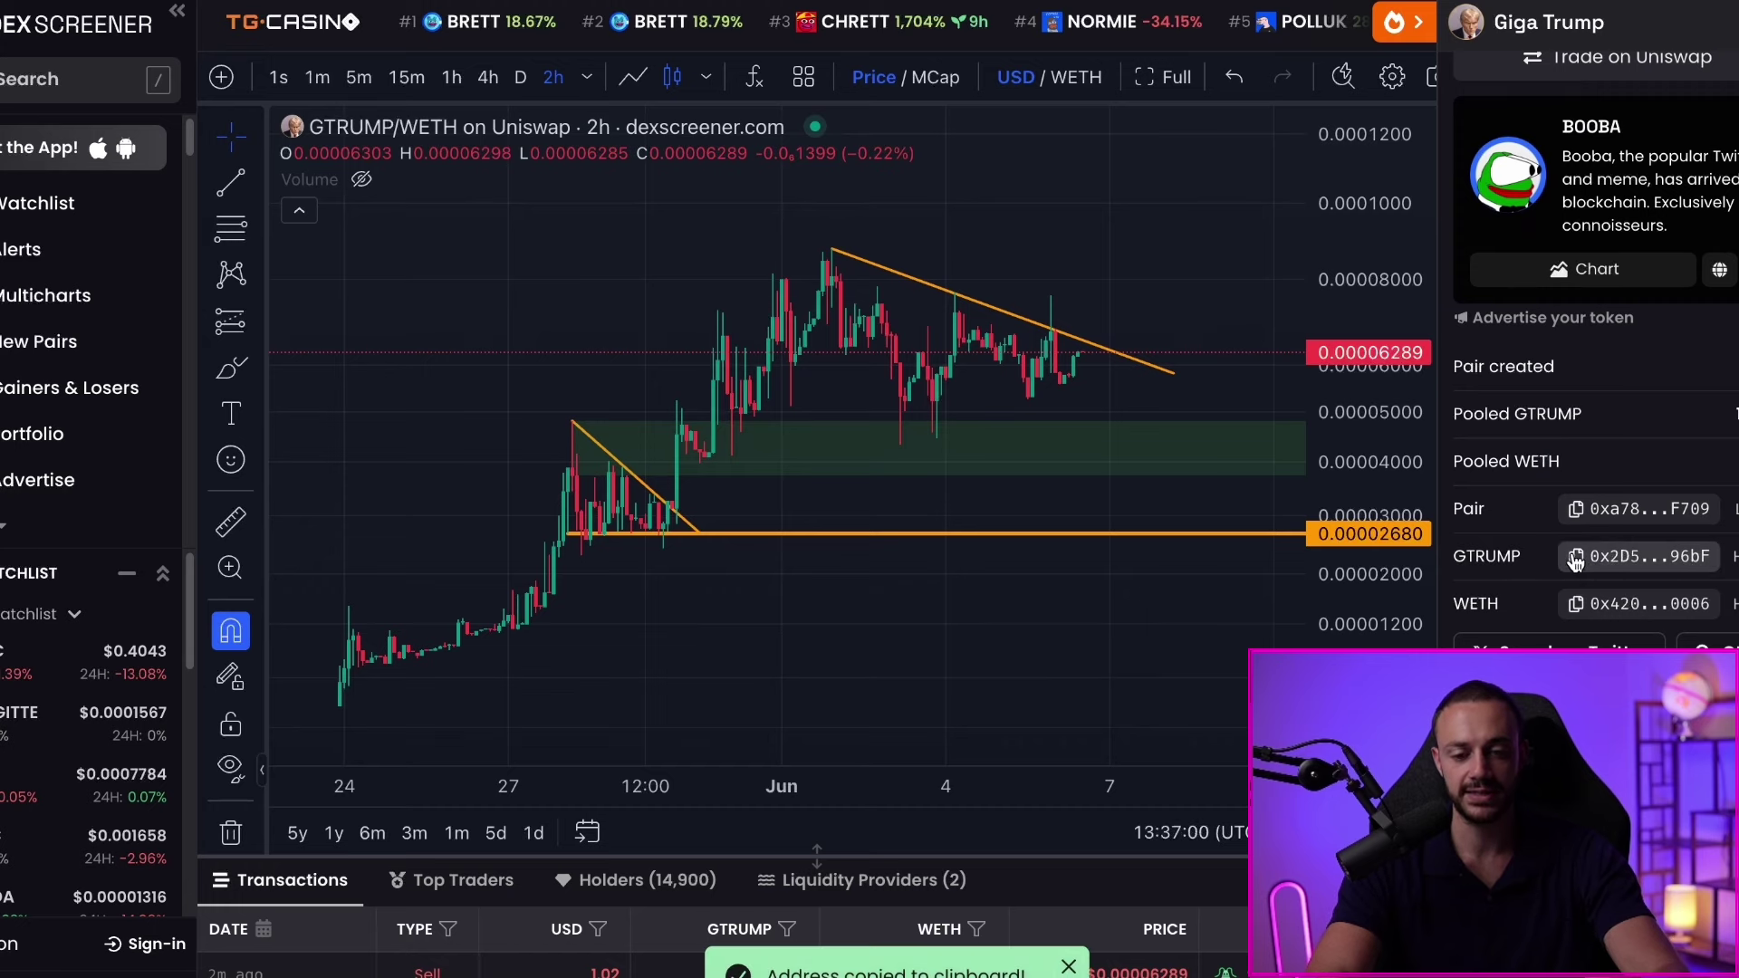
scroll(1592, 557, "up", 7)
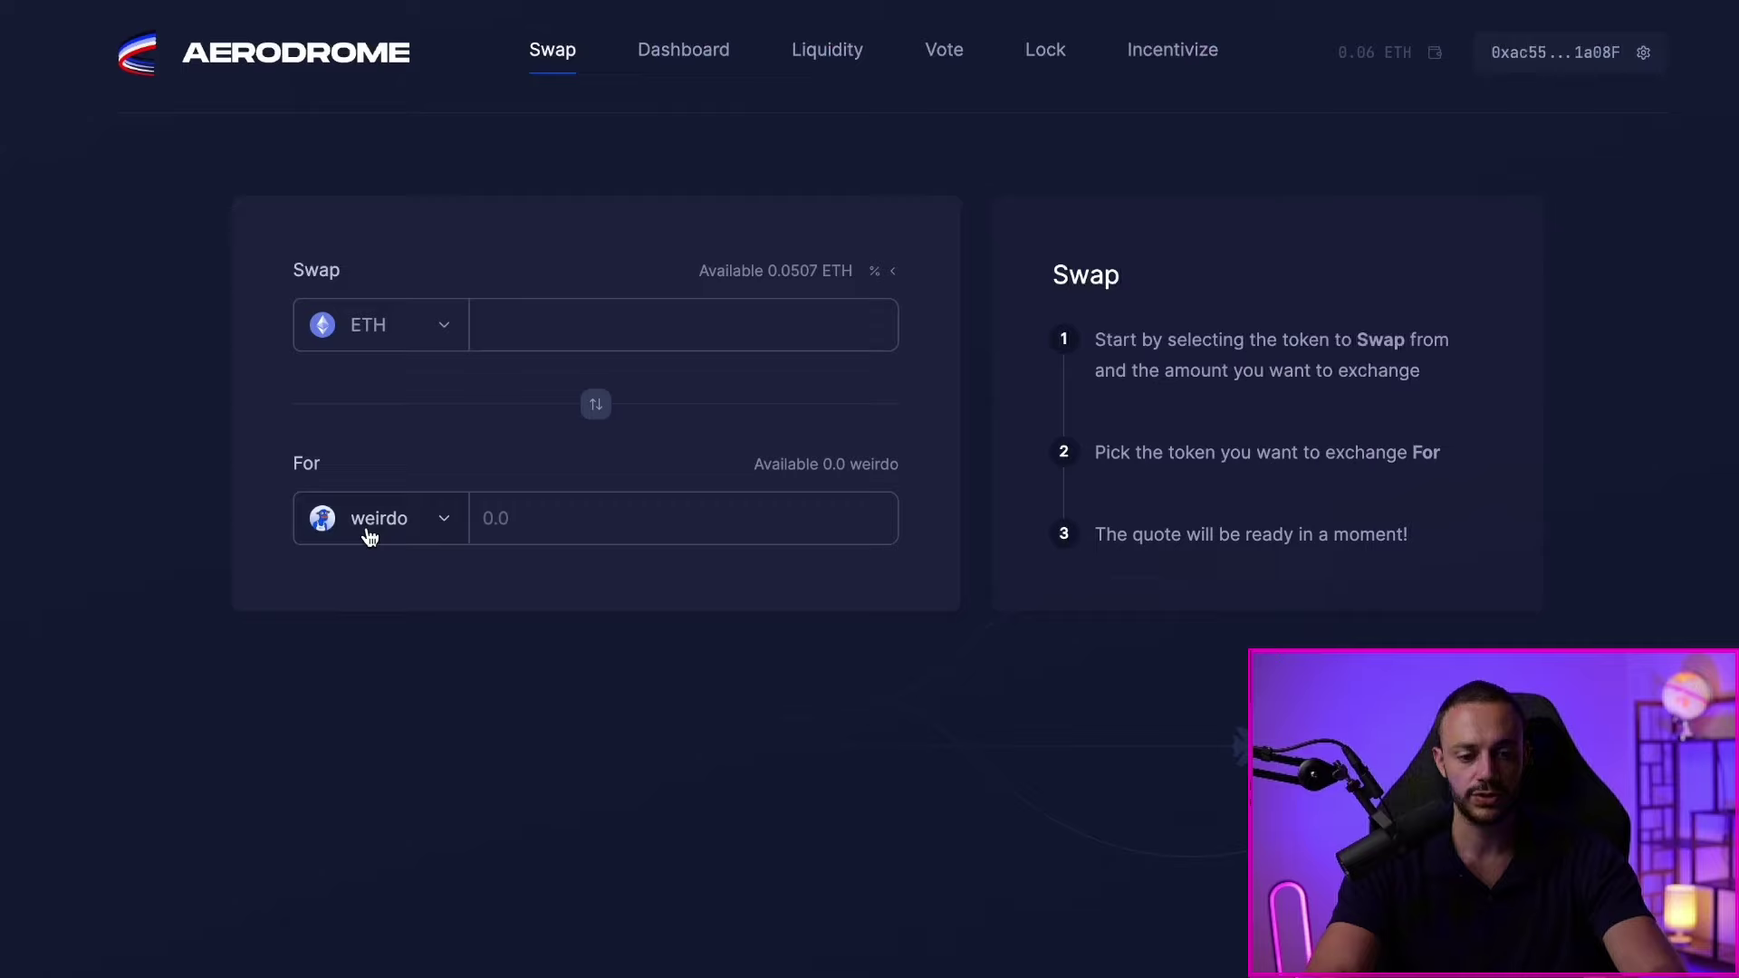
- On Aerodrome, select GTRUMP by its copied contract address as the token to receive and set the ETH amount to 0.01
left_click(370, 538)
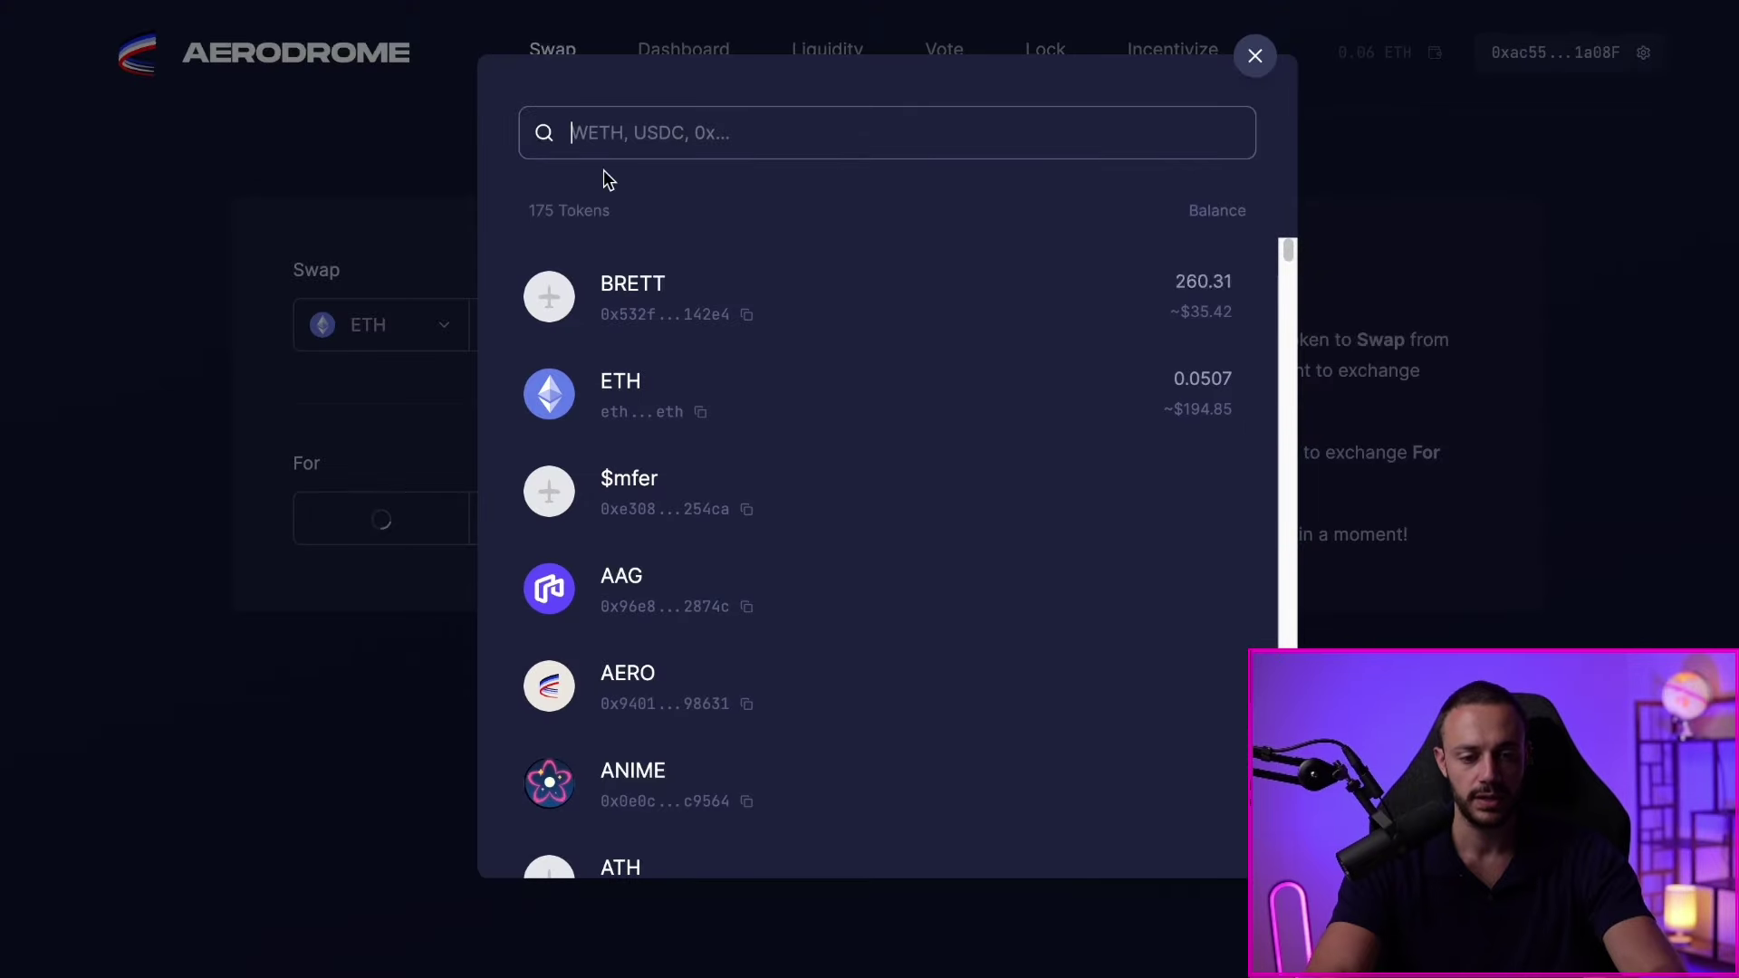
key("ctrl+v")
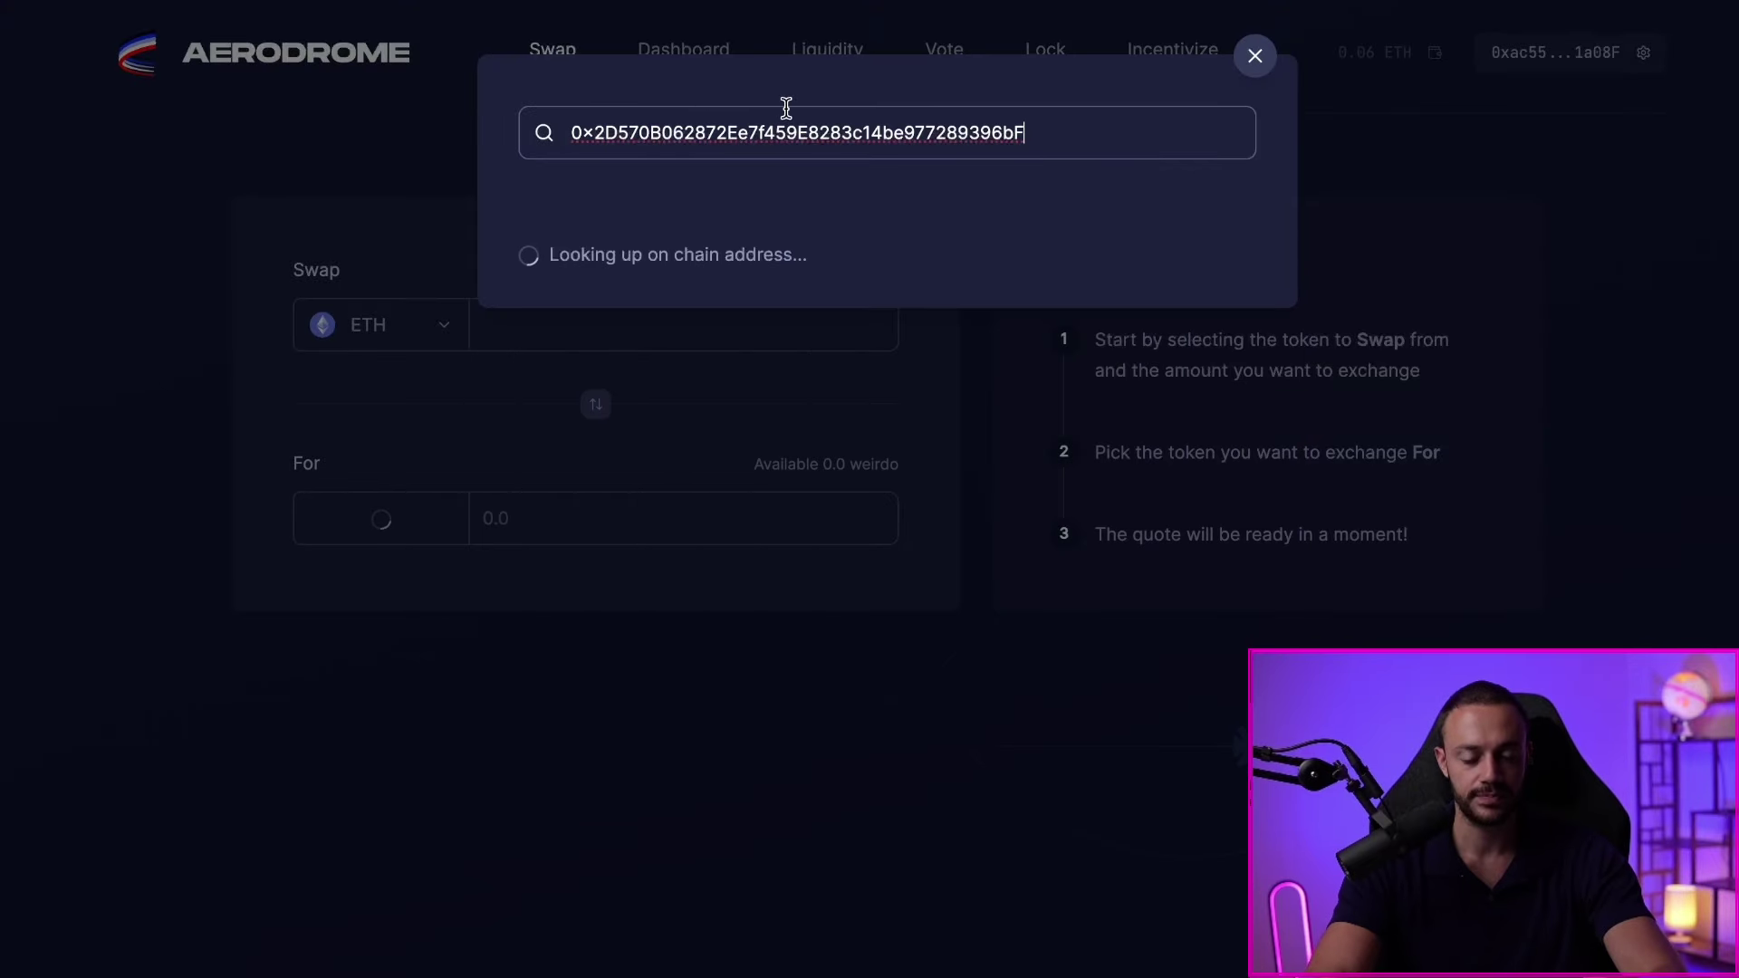
left_click(549, 289)
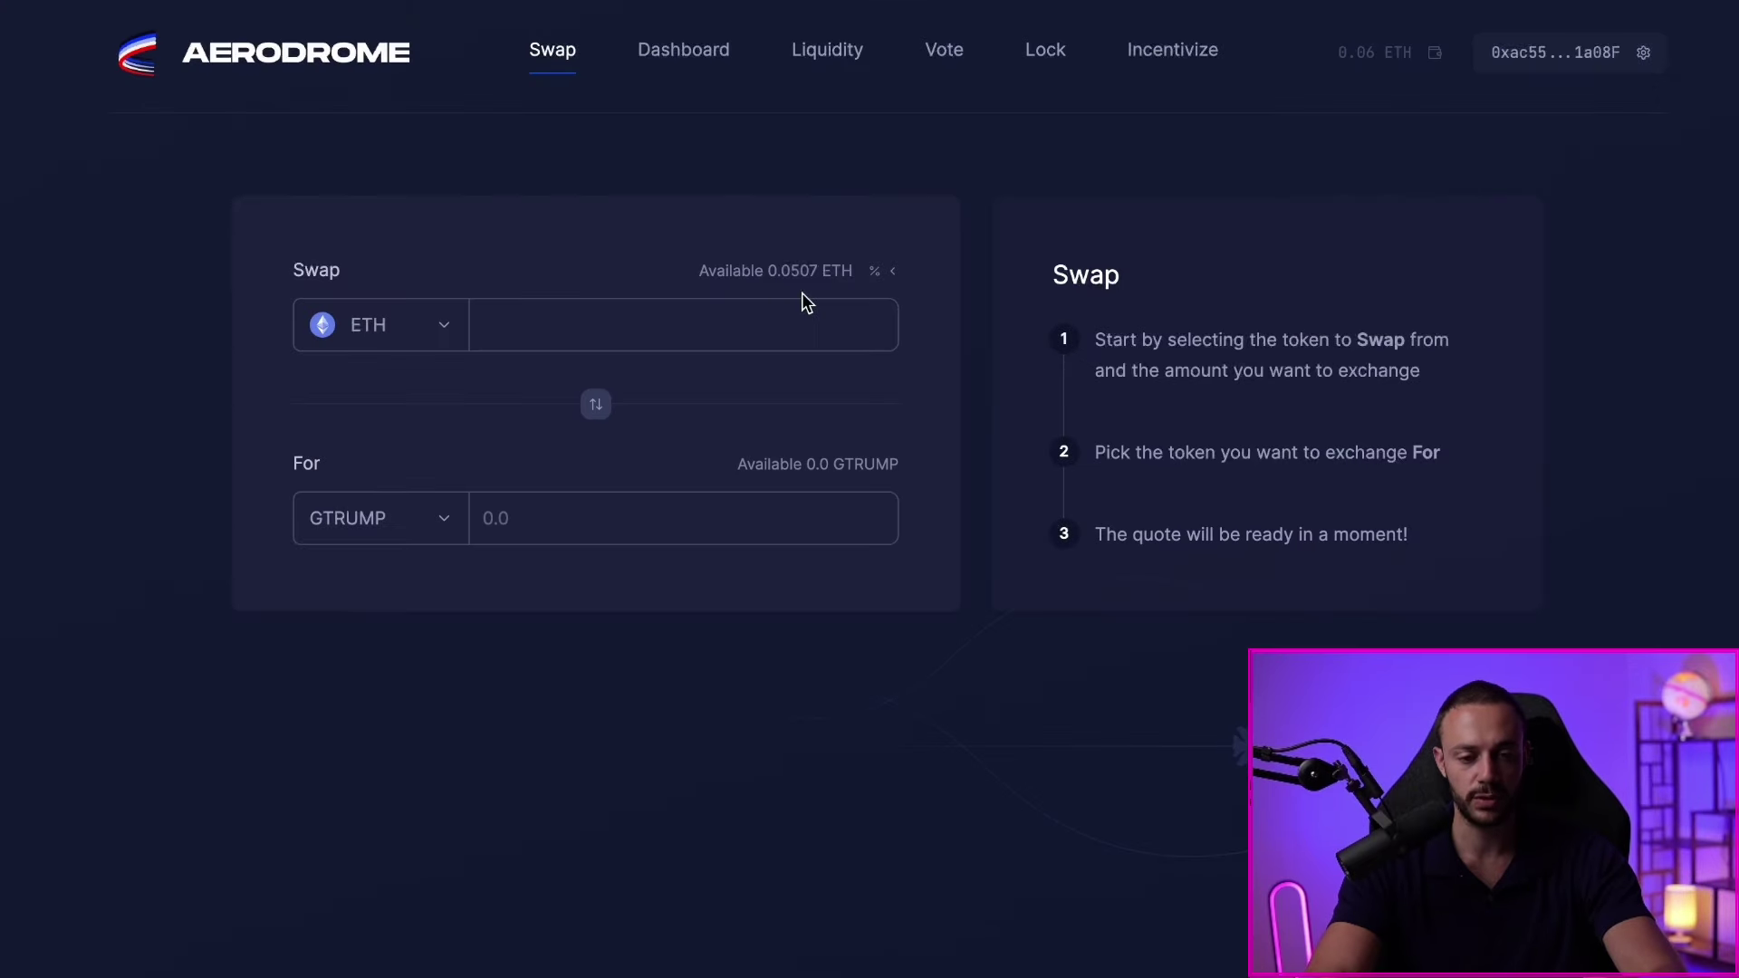
left_click(582, 317)
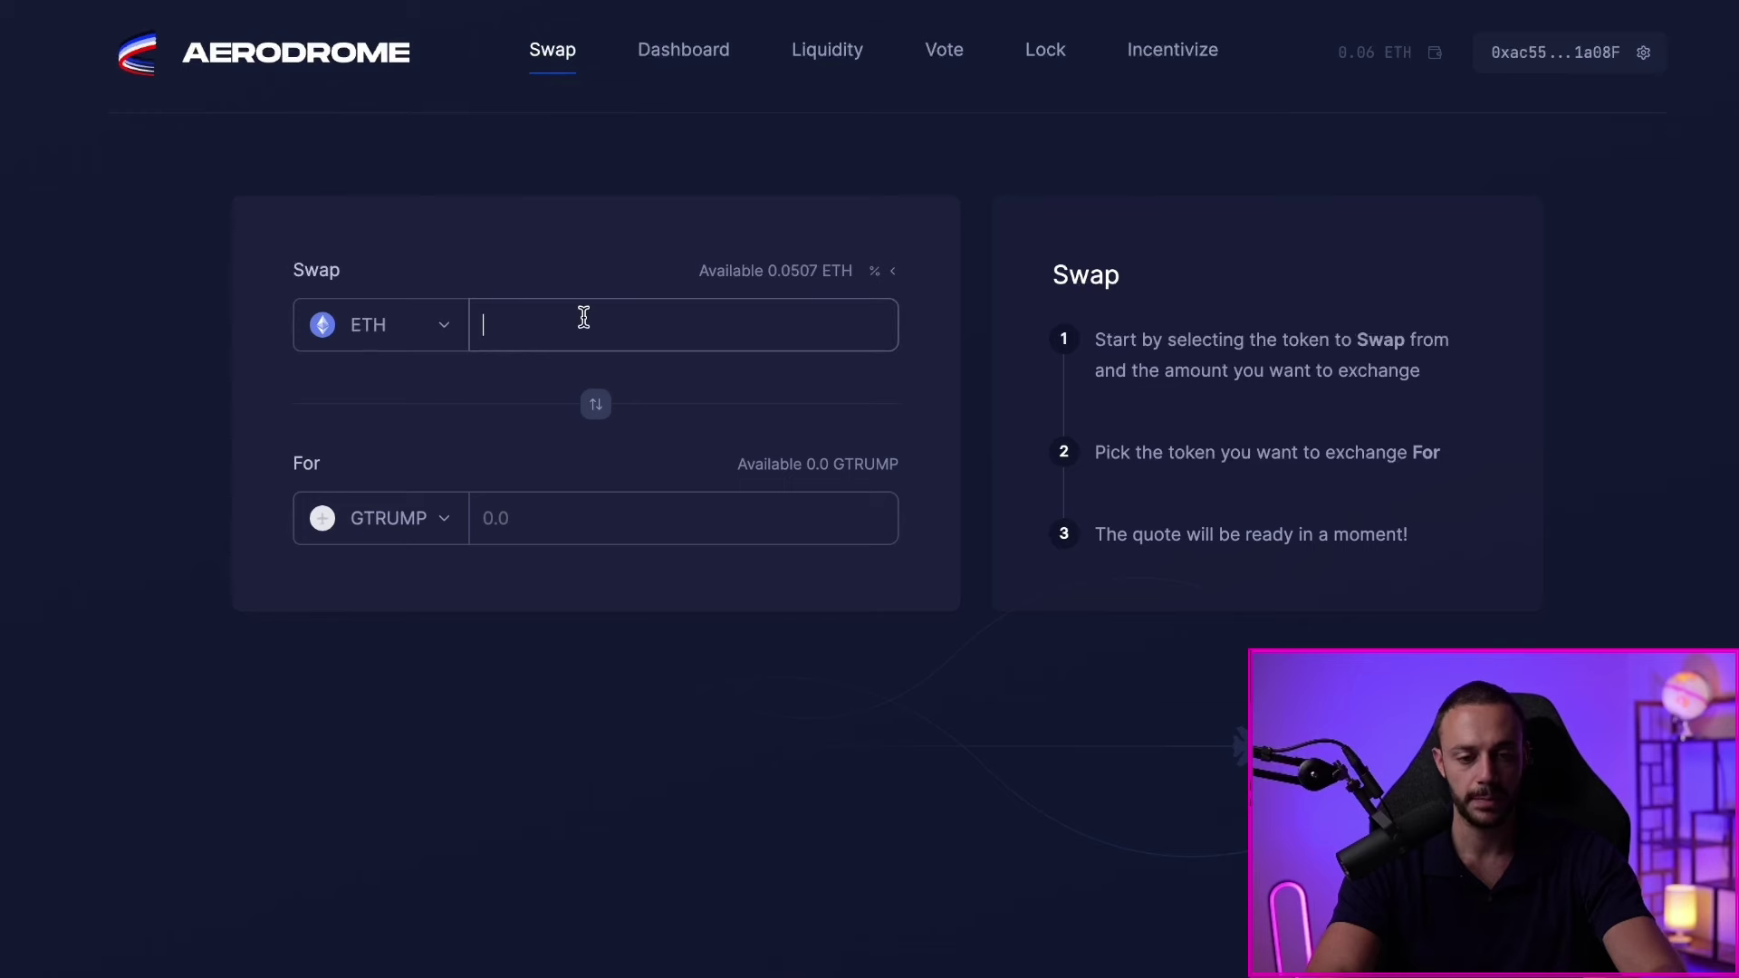
type("0.01")
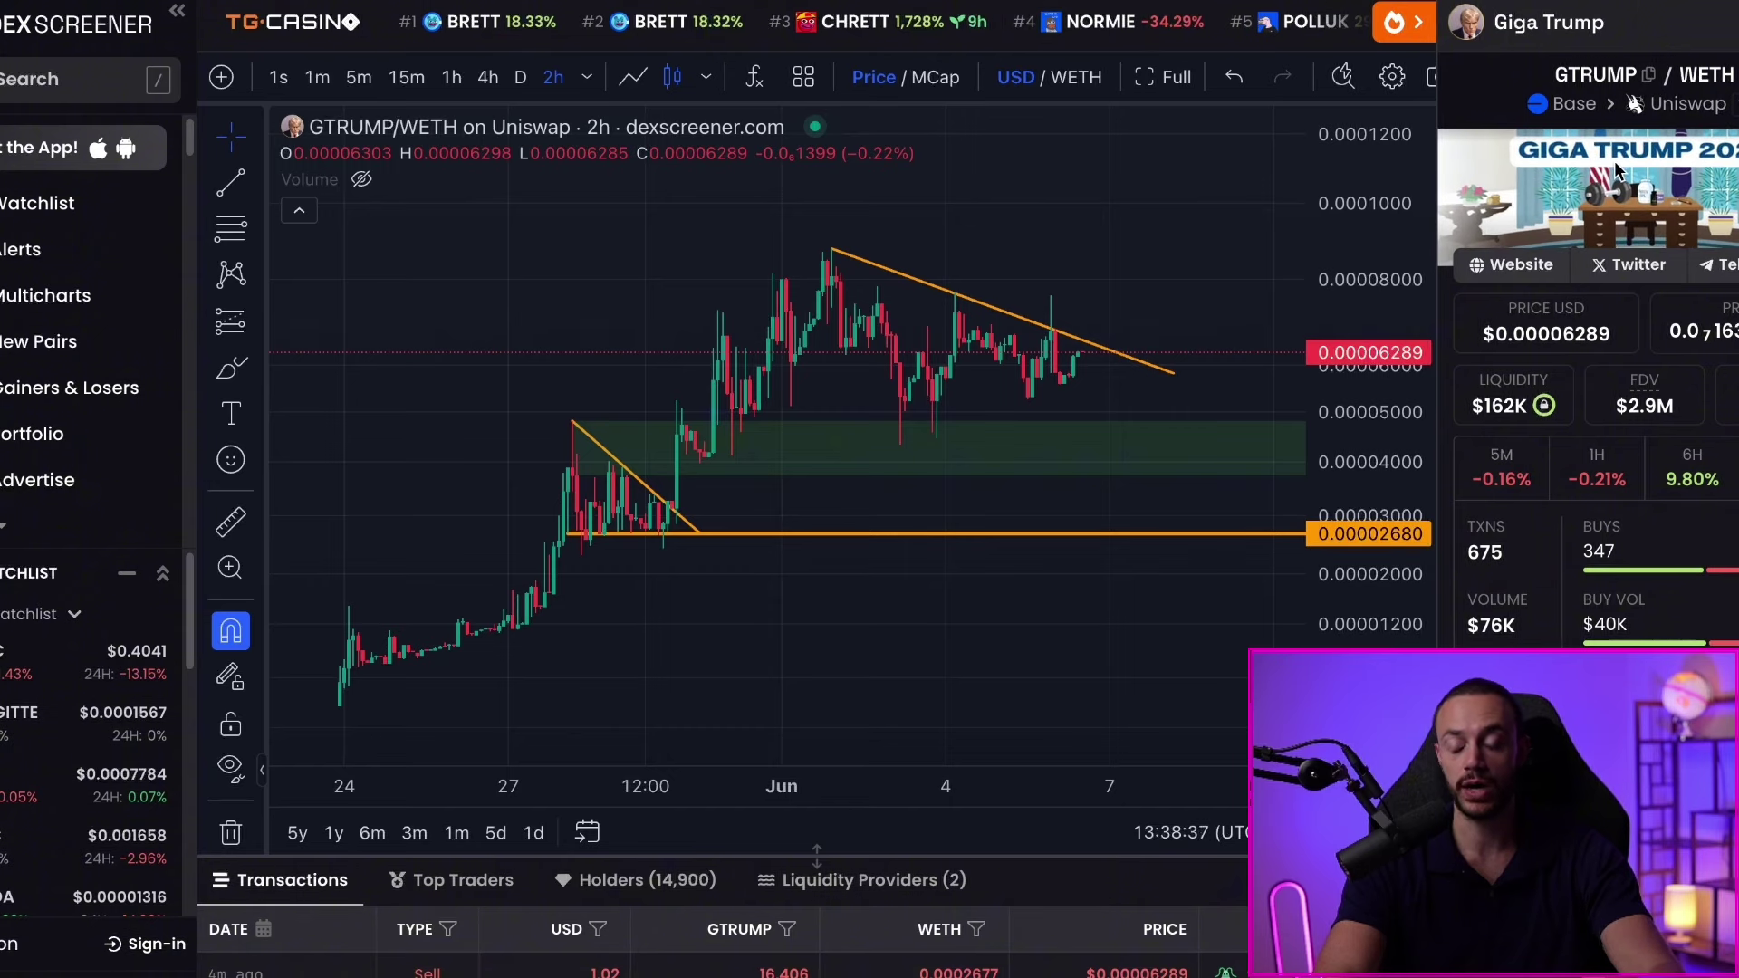
- Open the Uniswap swap page at app.uniswap.org in the browser
right_click(1692, 110)
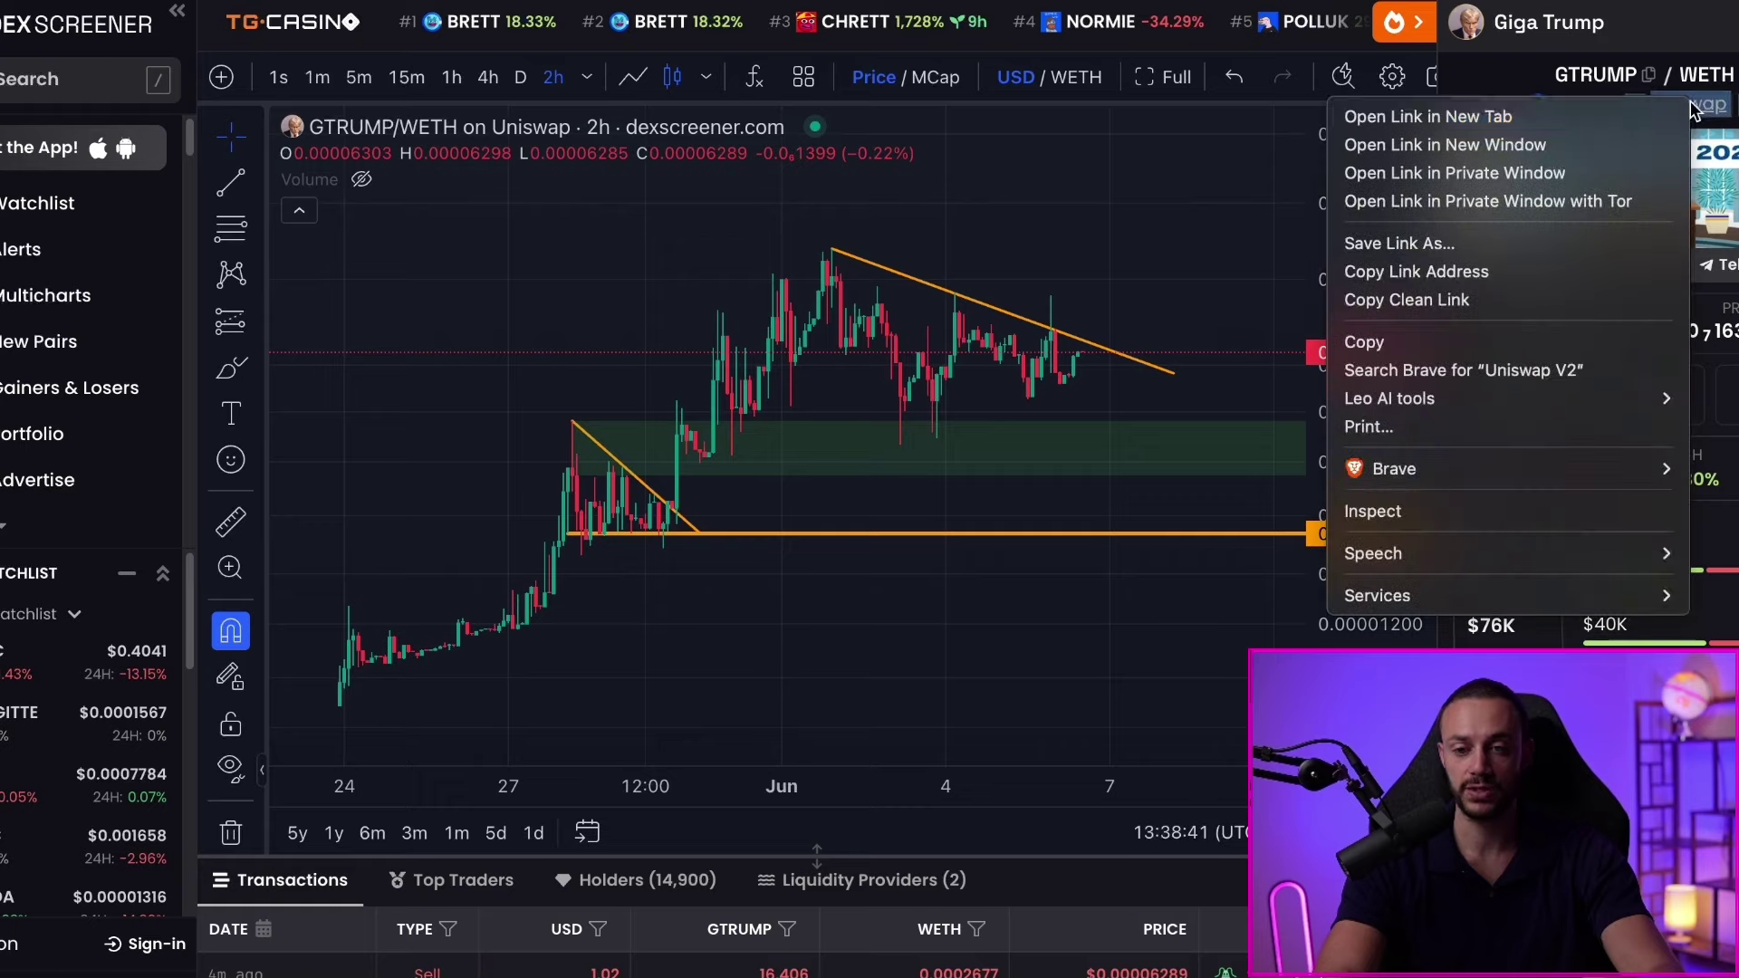
key("Escape")
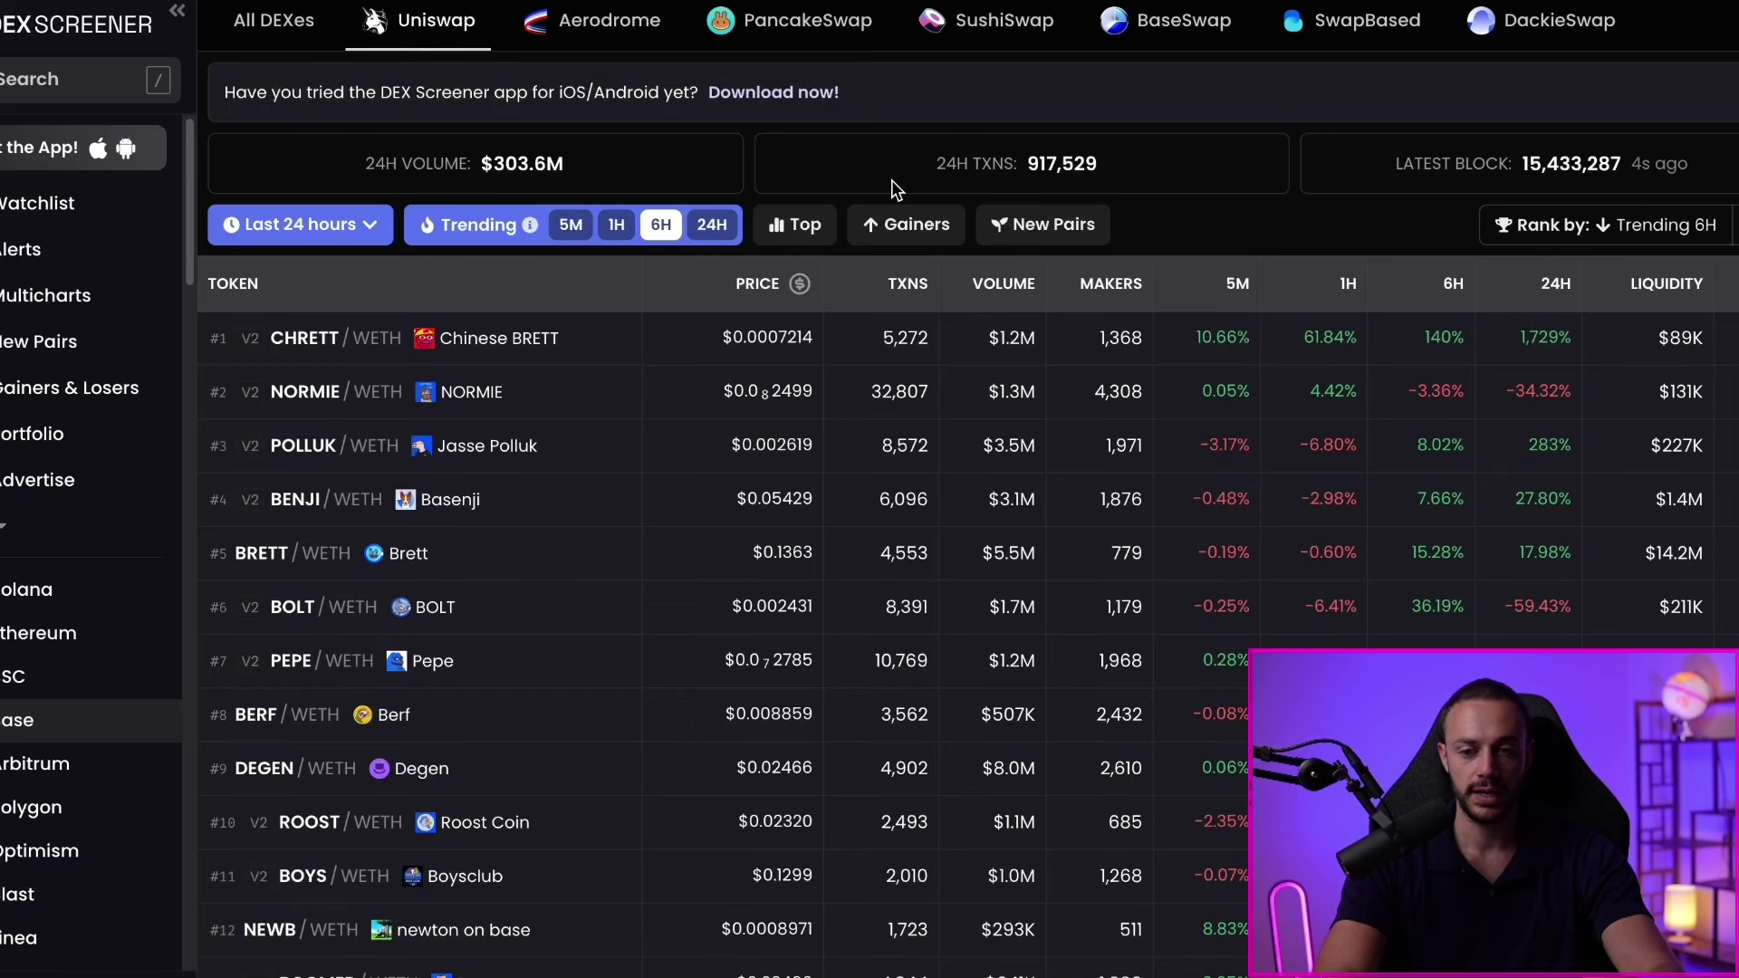
left_click(394, 0)
type("uni")
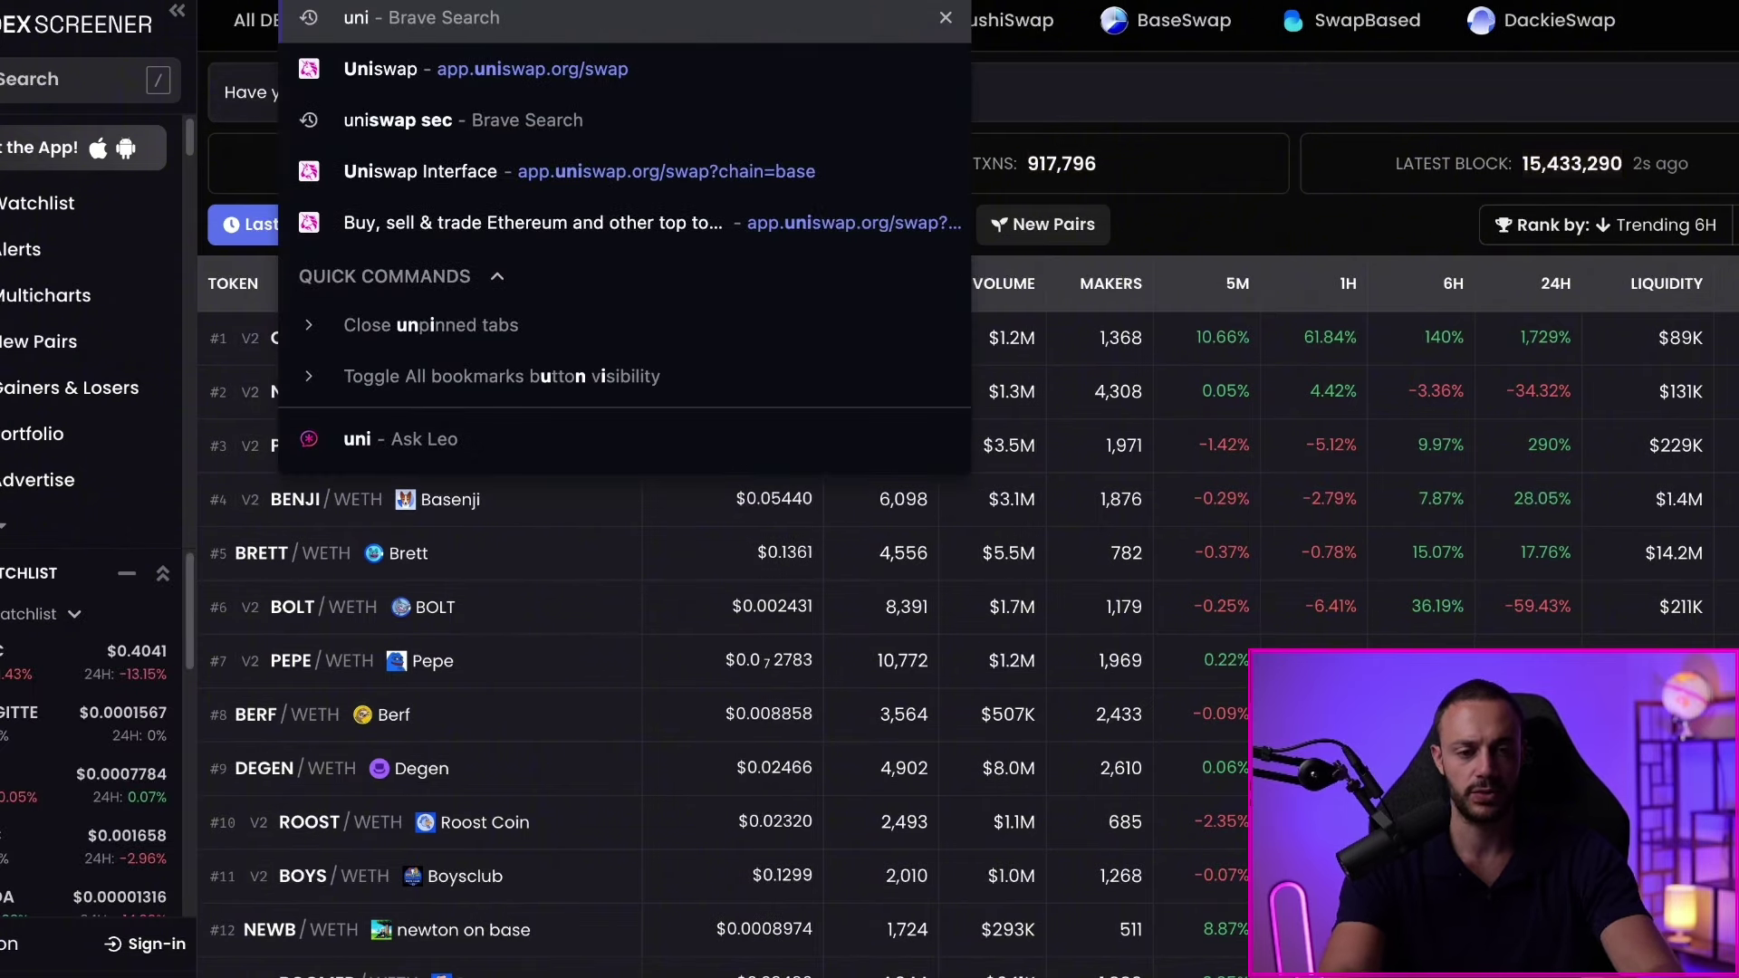
left_click(381, 69)
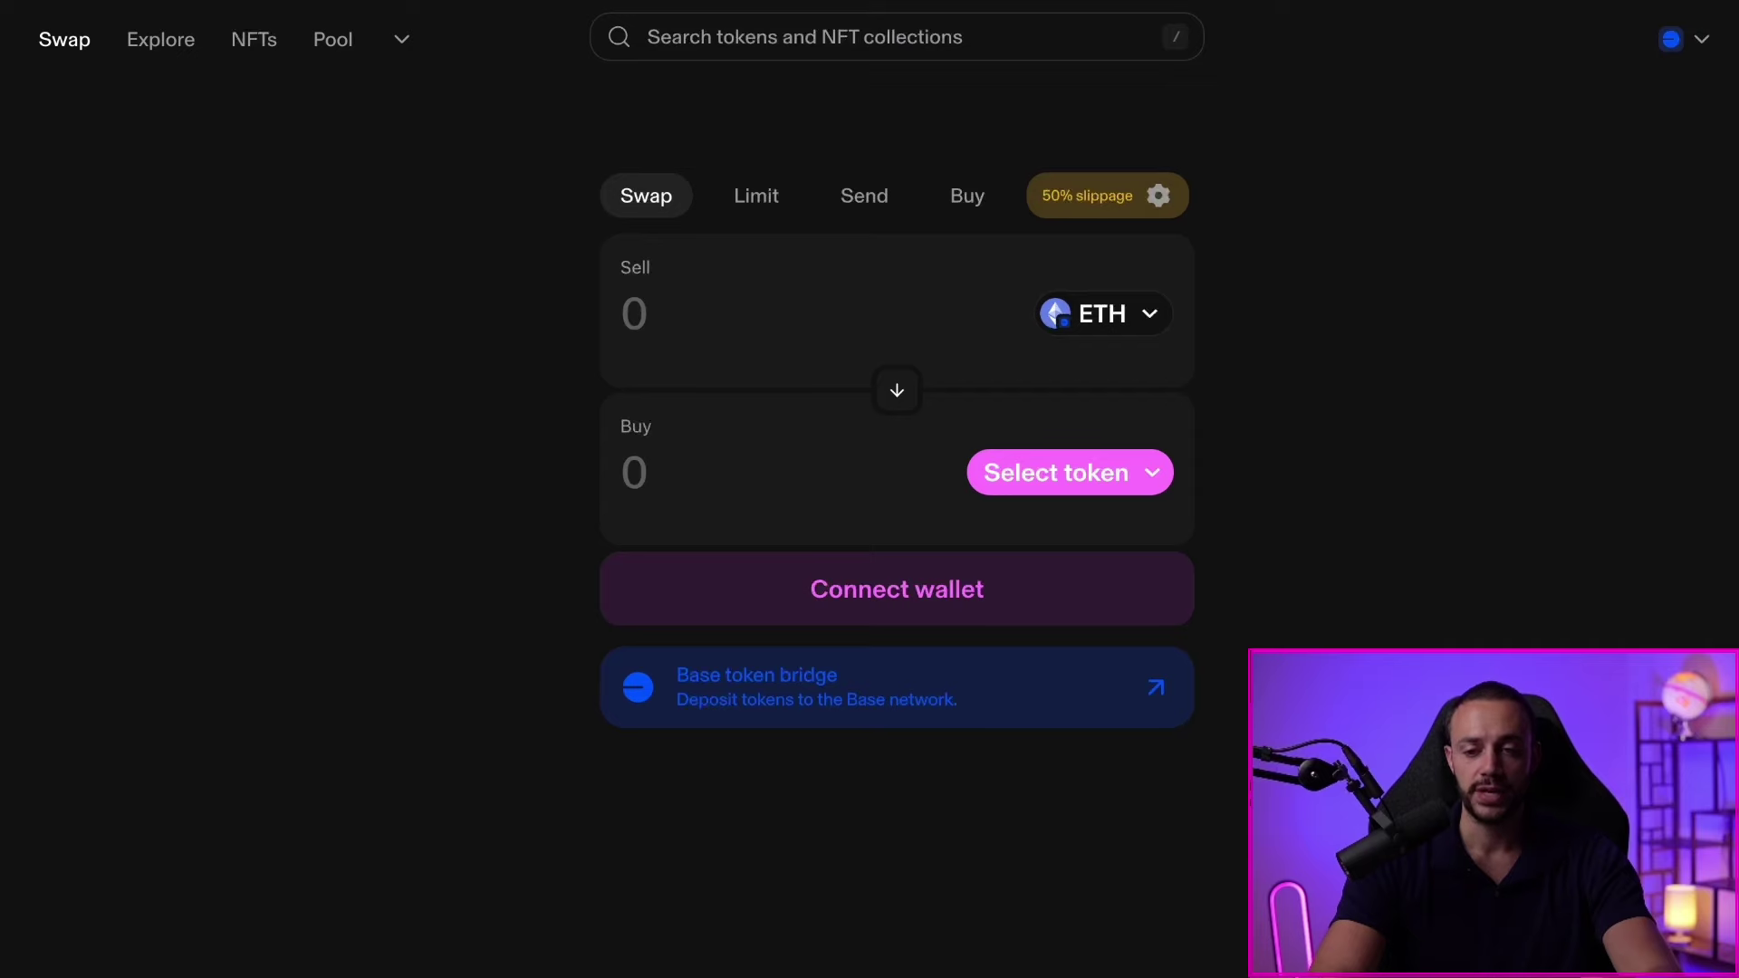
- Connect Coinbase Wallet to Uniswap, approve the connection request, and switch the network to Base
left_click(1674, 39)
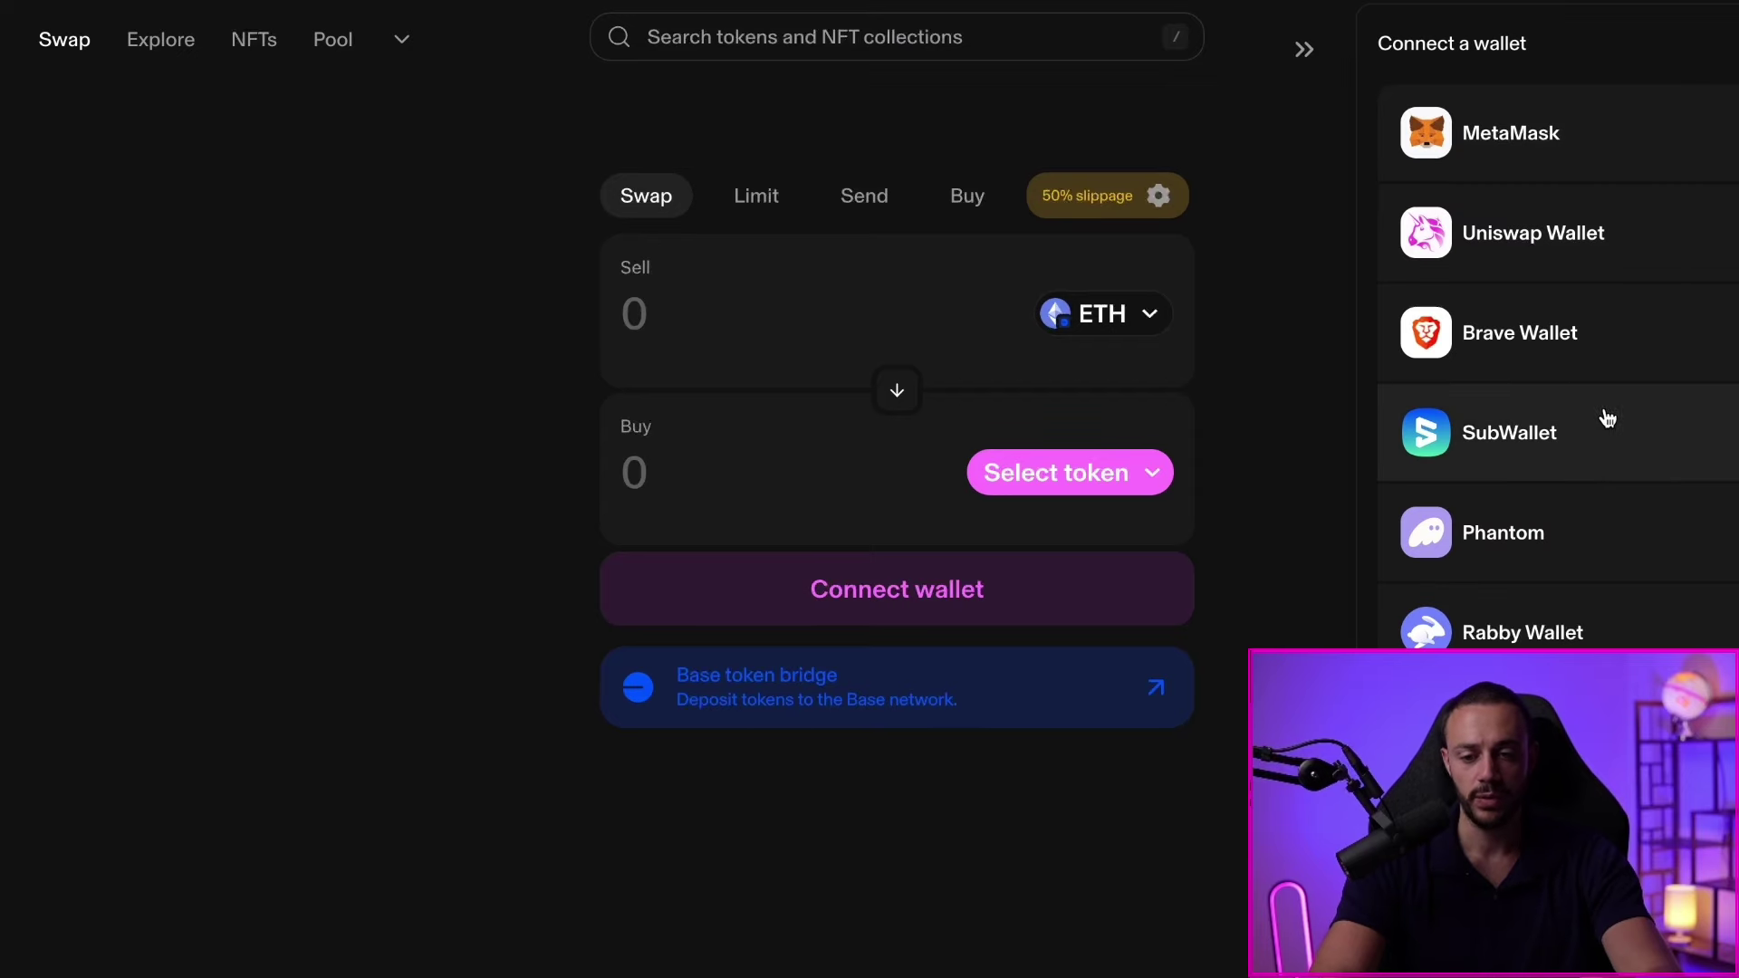
left_click(1589, 480)
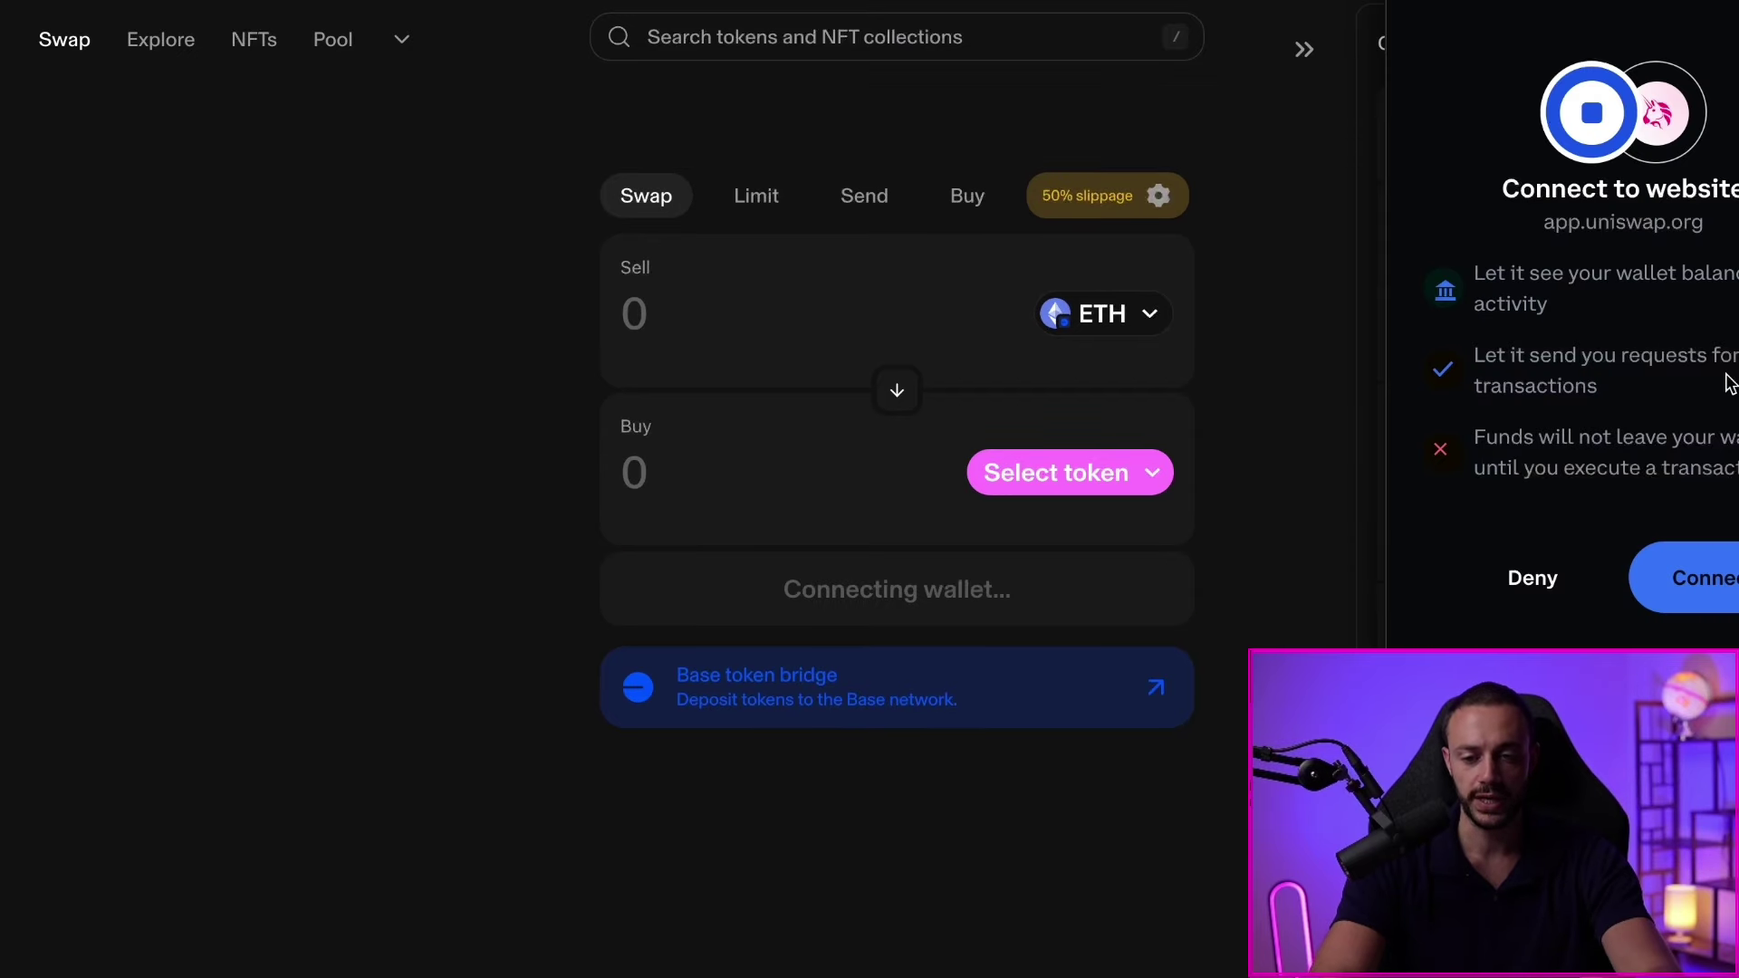
left_click(1698, 578)
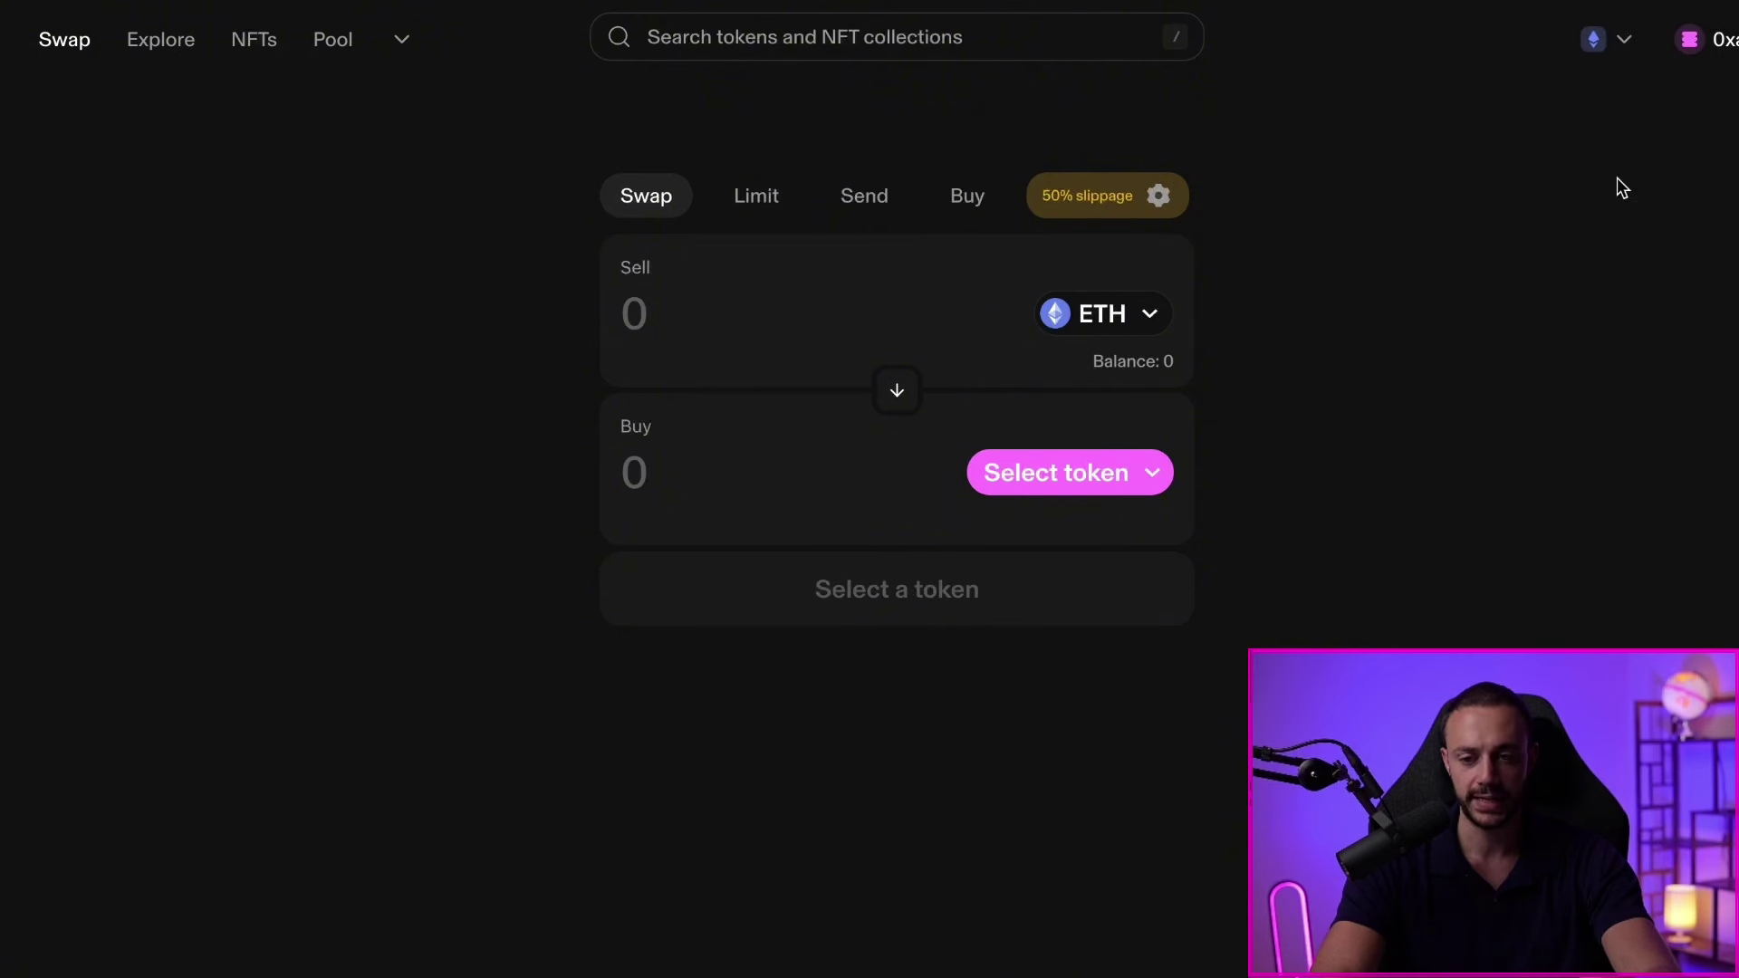
left_click(1591, 42)
left_click(1424, 331)
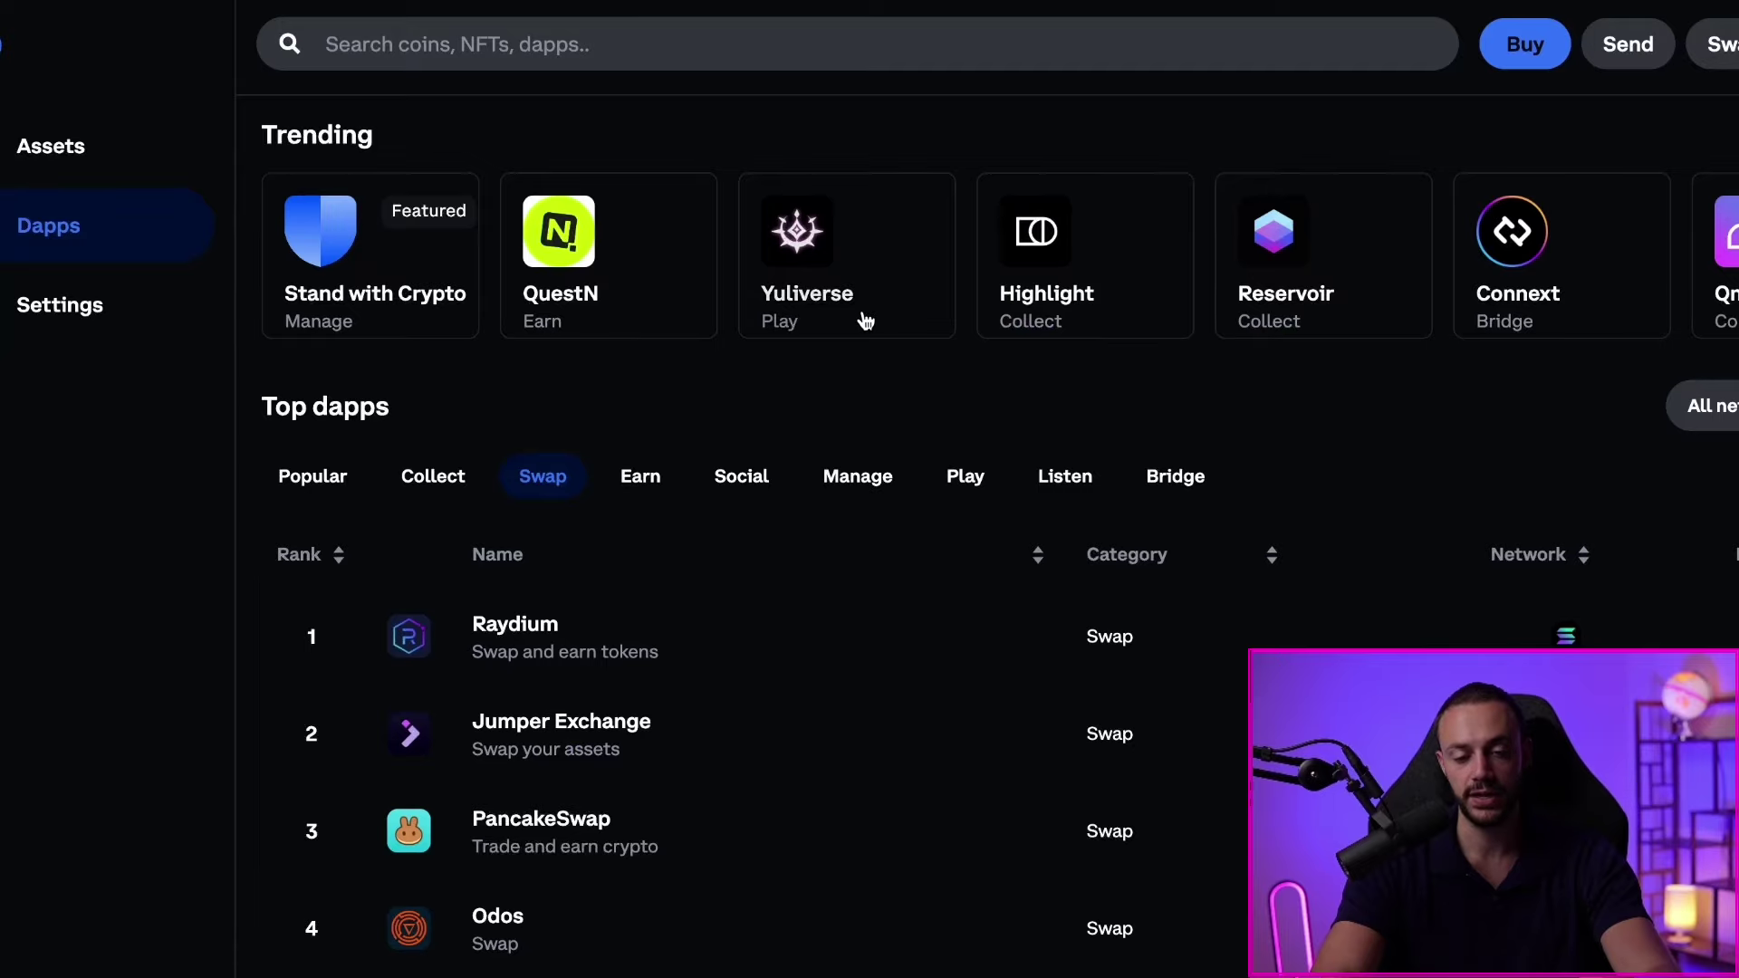
- Look through the top dapps in the Swap category on the Coinbase Wallet Dapps page
scroll(862, 318, "down", 3)
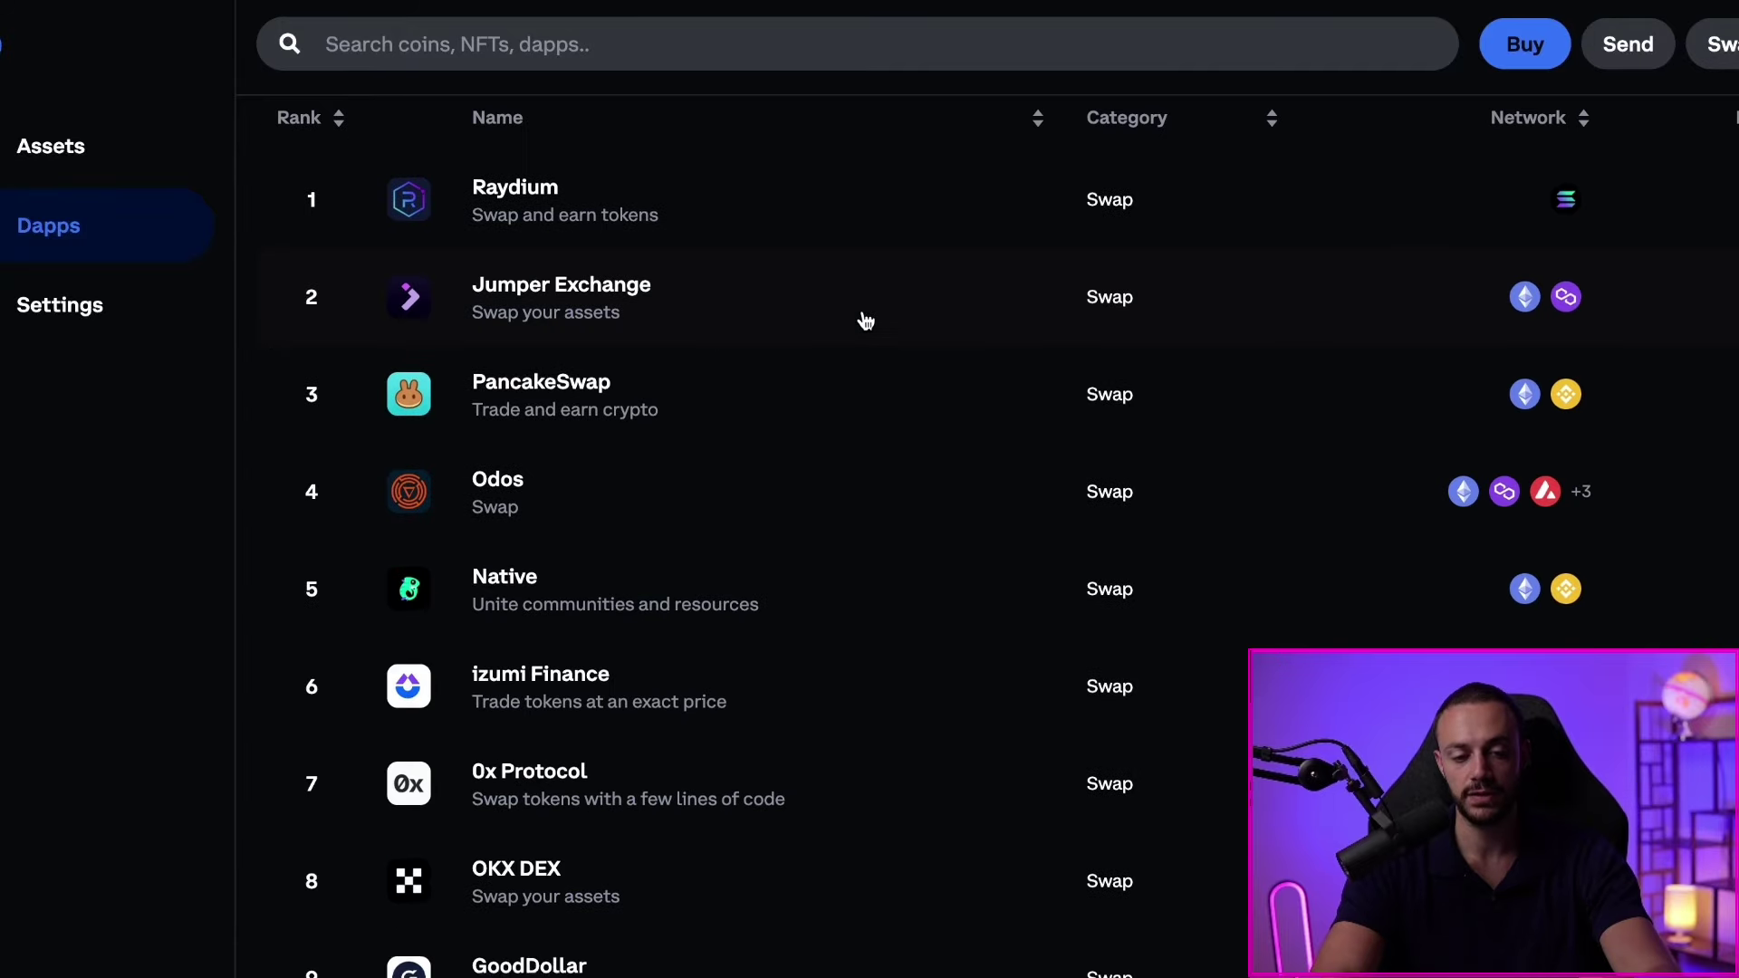
scroll(865, 320, "up", 3)
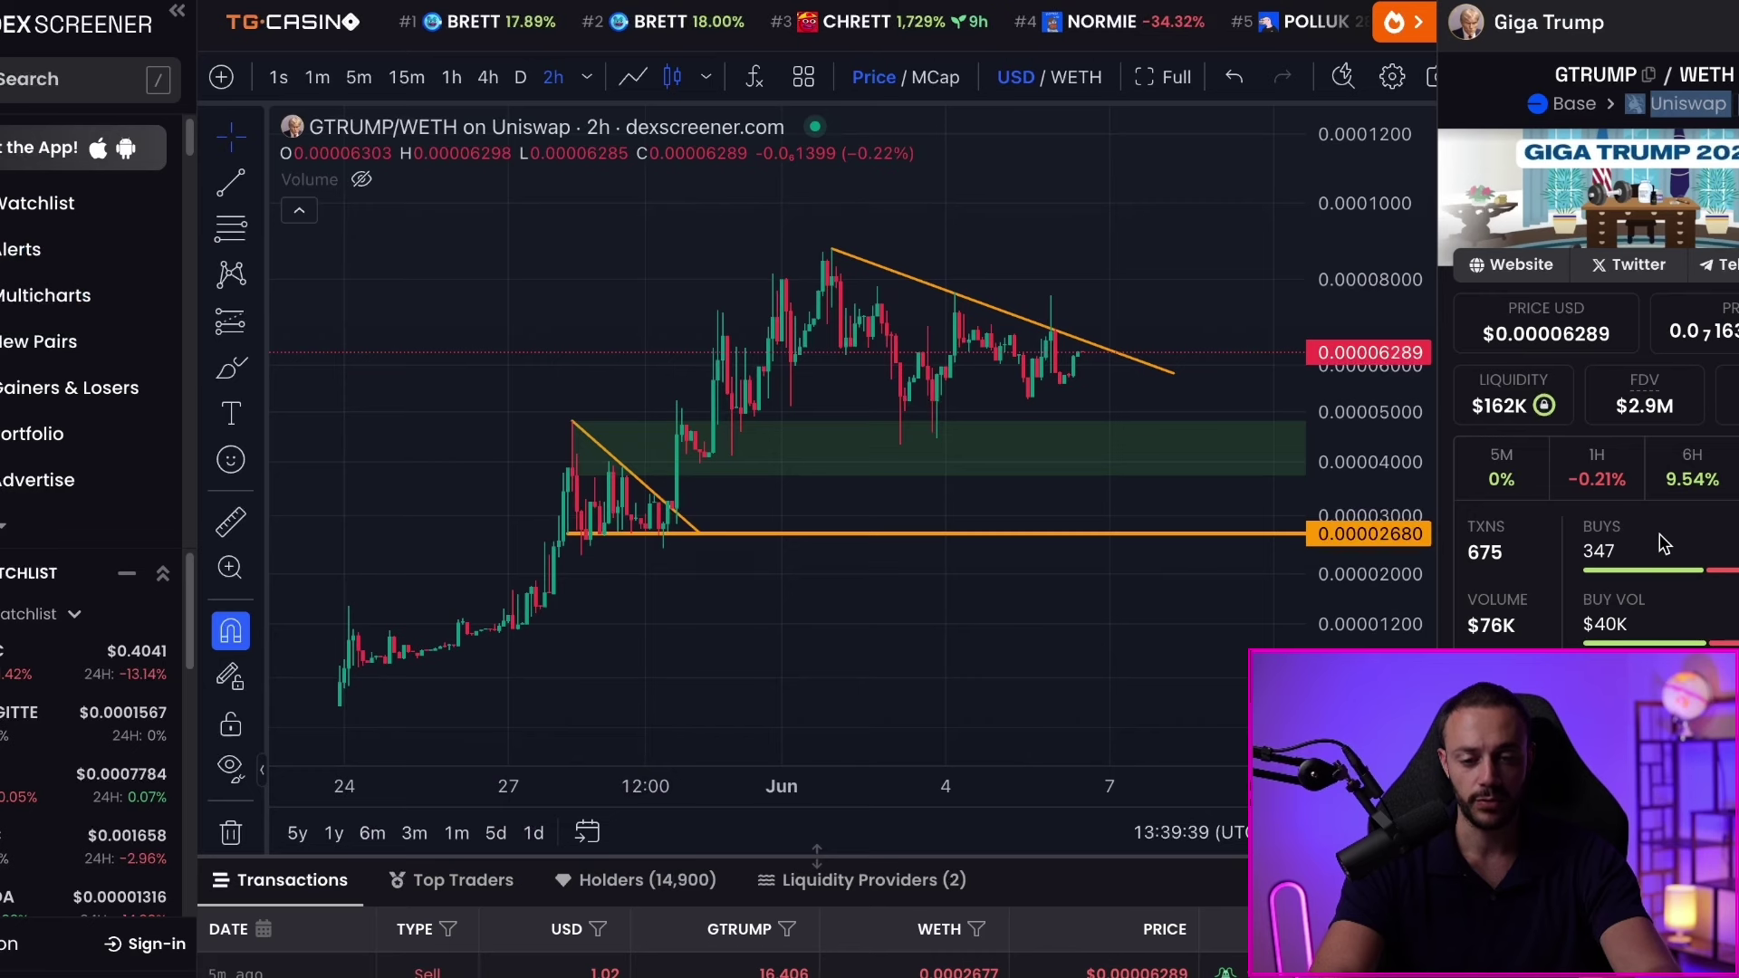
- In DEX Screener, copy the GTRUMP contract address from the GTRUMP/WETH pair details
scroll(1665, 543, "down", 6)
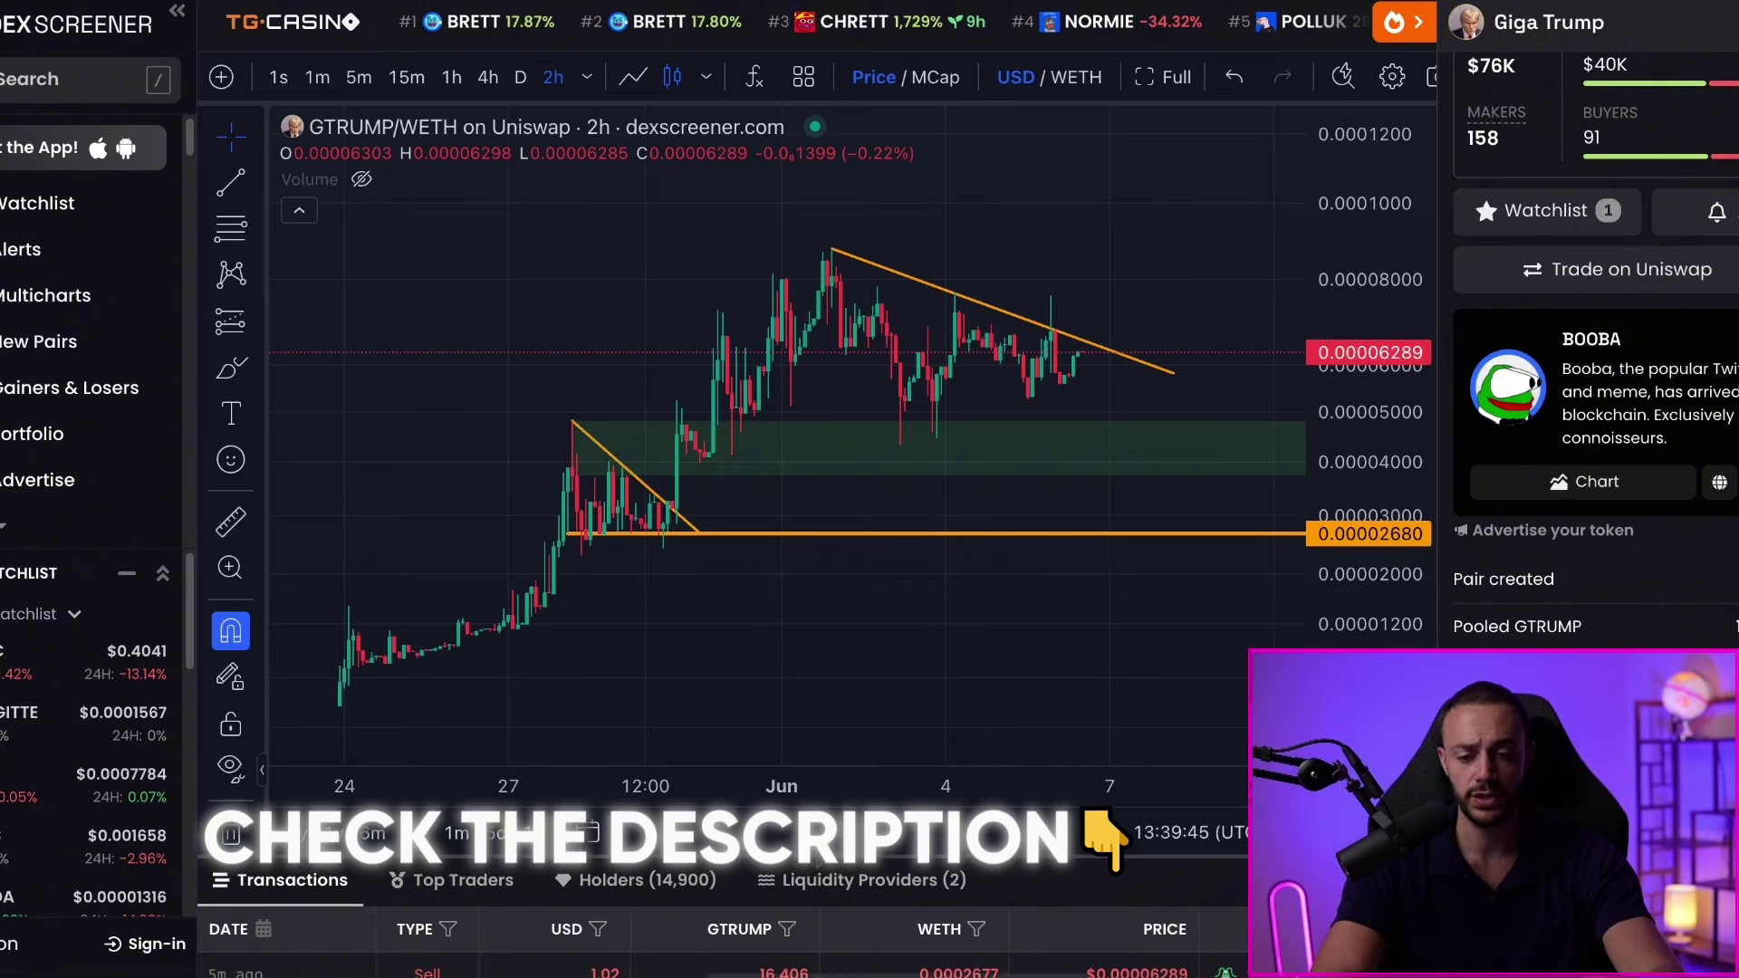
scroll(1594, 363, "down", 3)
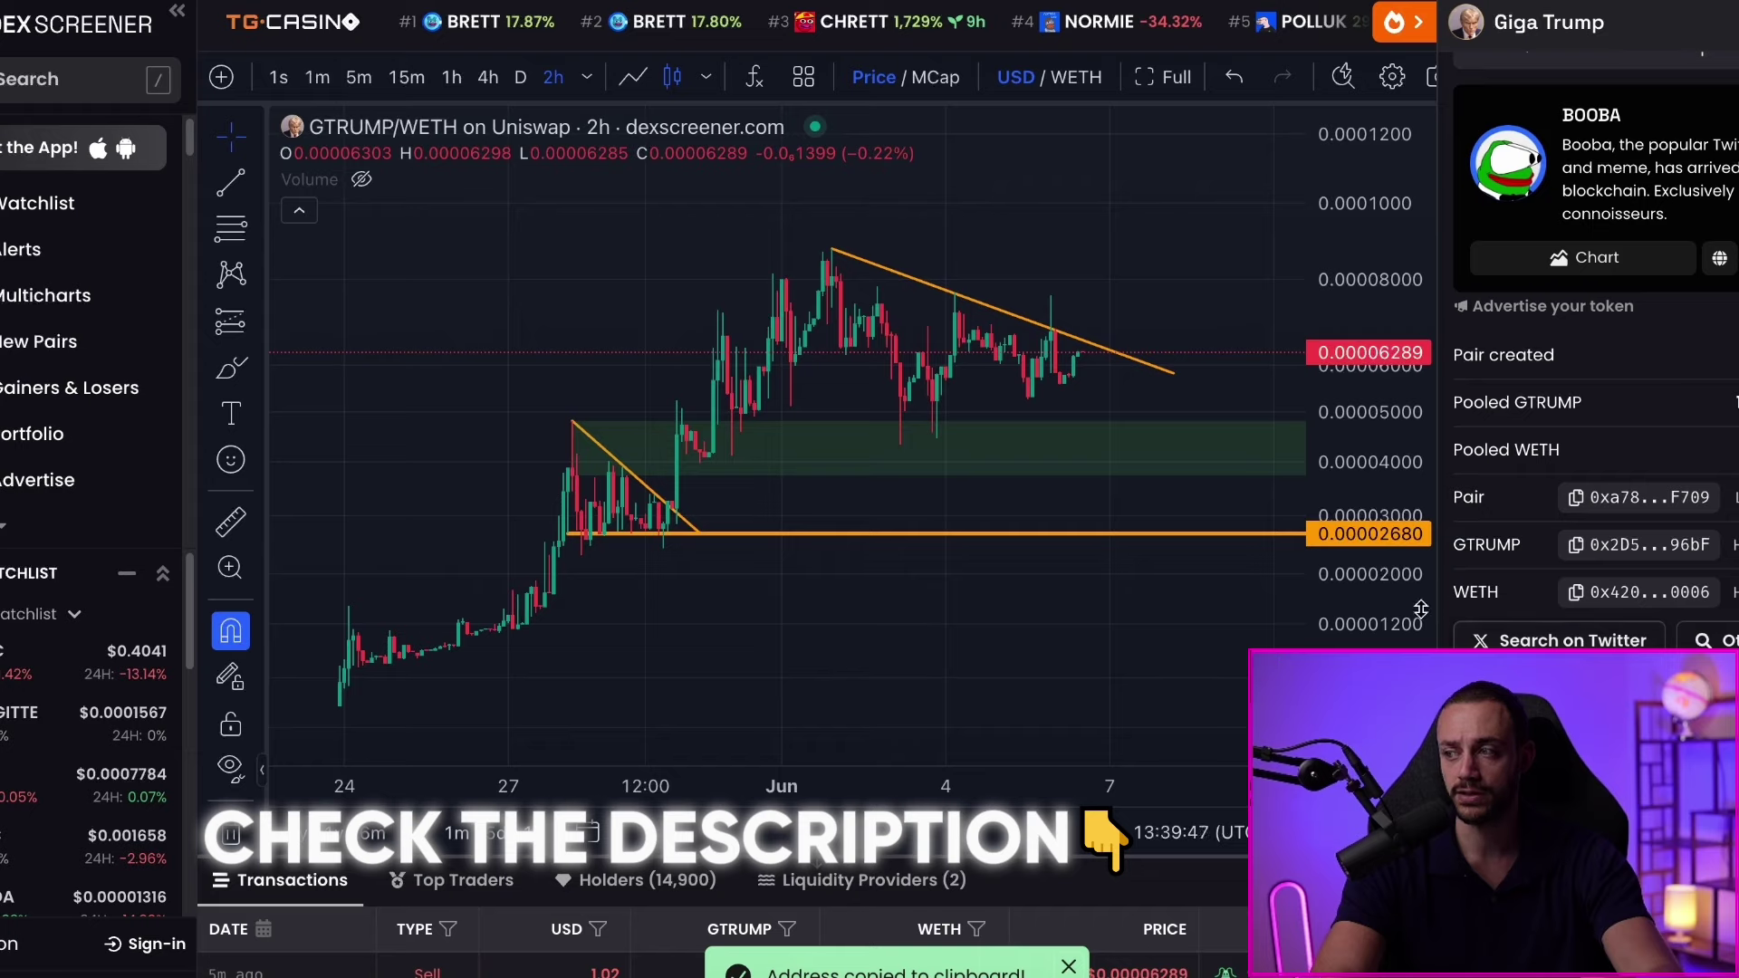
left_click(1596, 548)
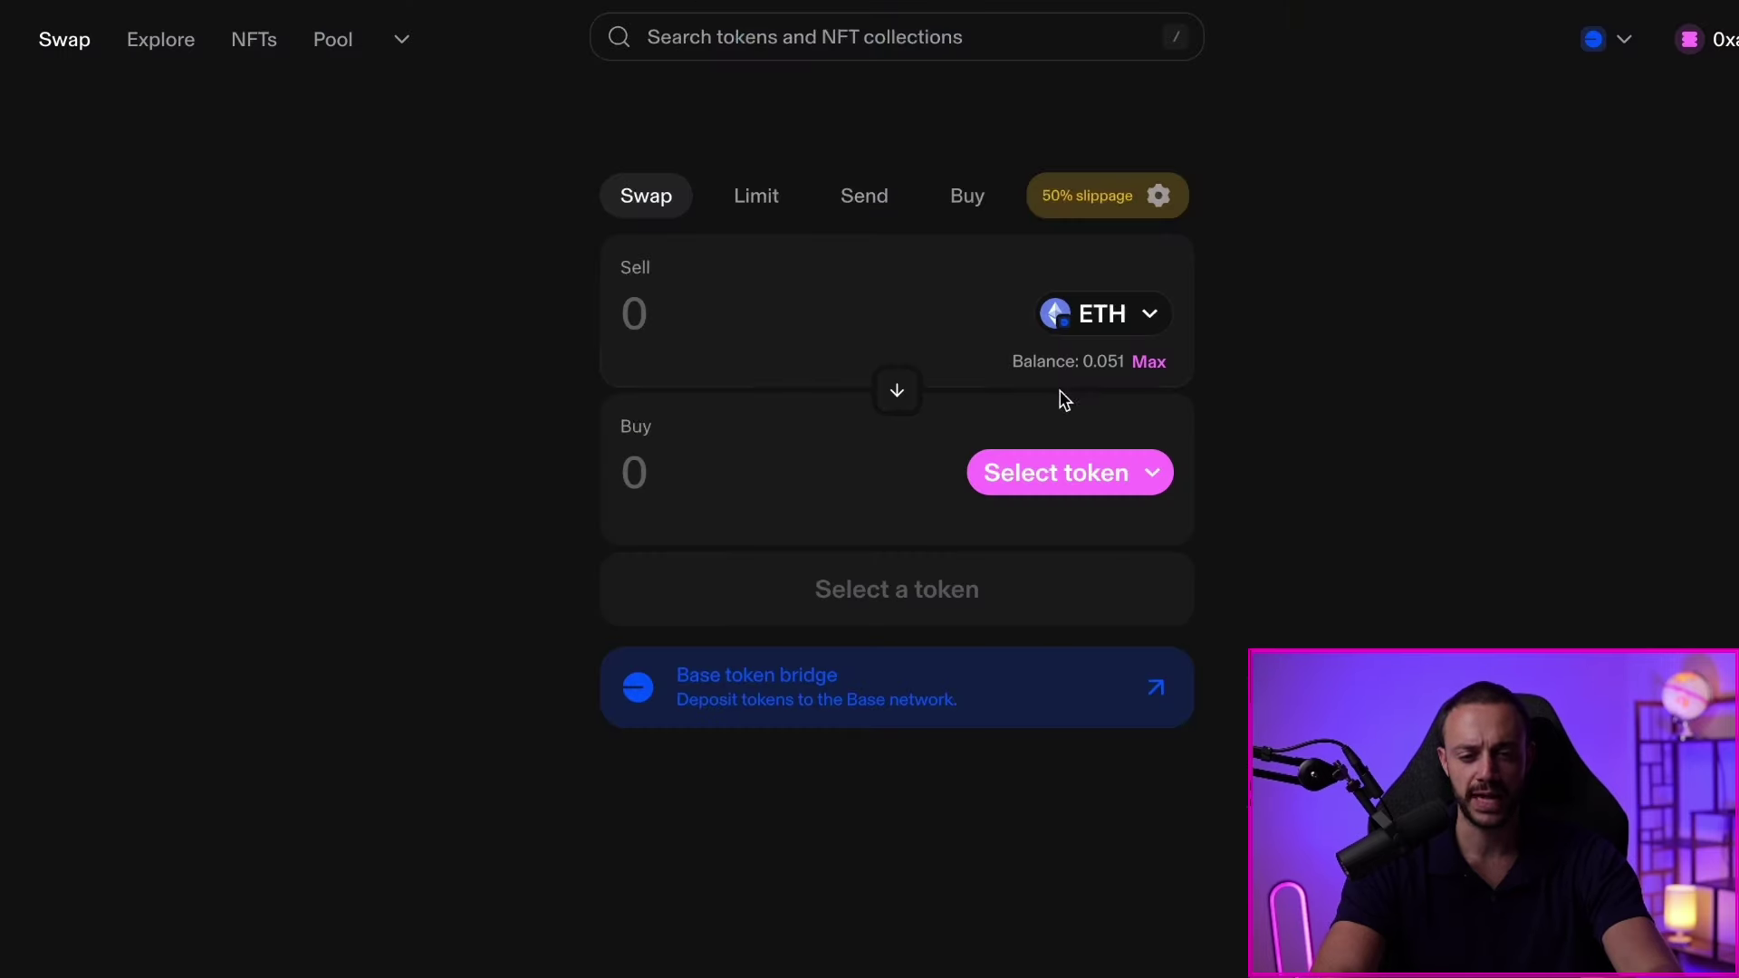
- On Uniswap, select GTRUMP by its copied contract address as the token to buy and set the ETH amount to sell to 0.01
left_click(1032, 464)
key("ctrl+v")
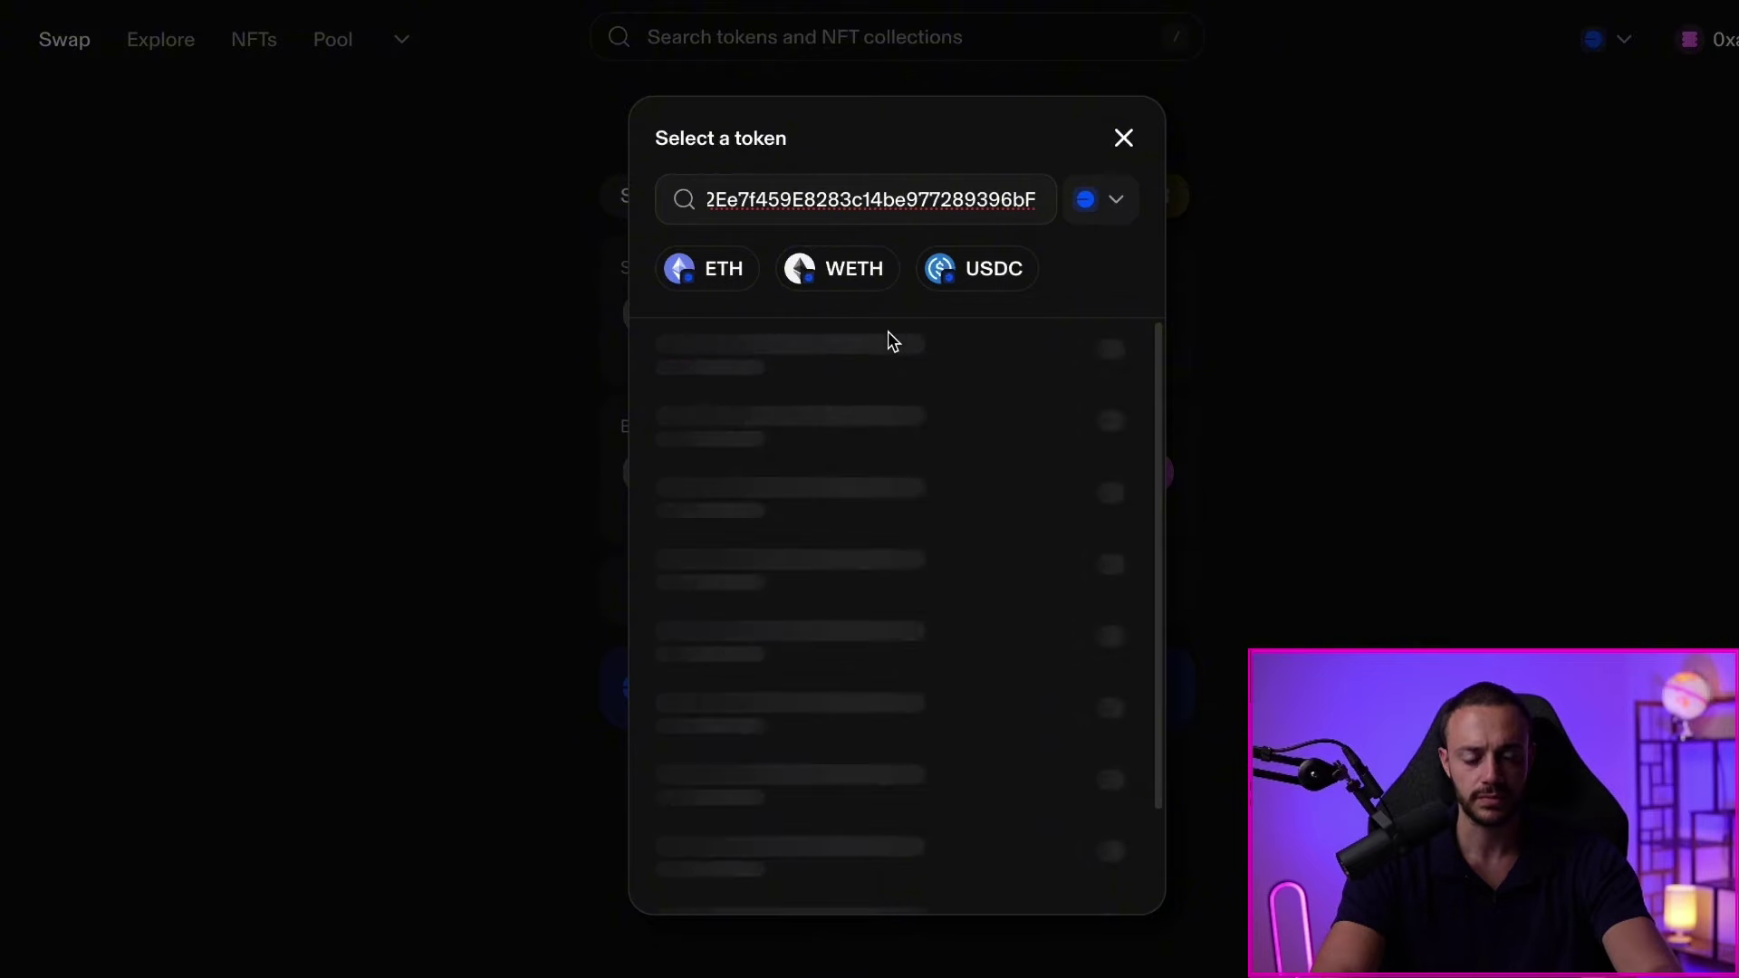
left_click(893, 379)
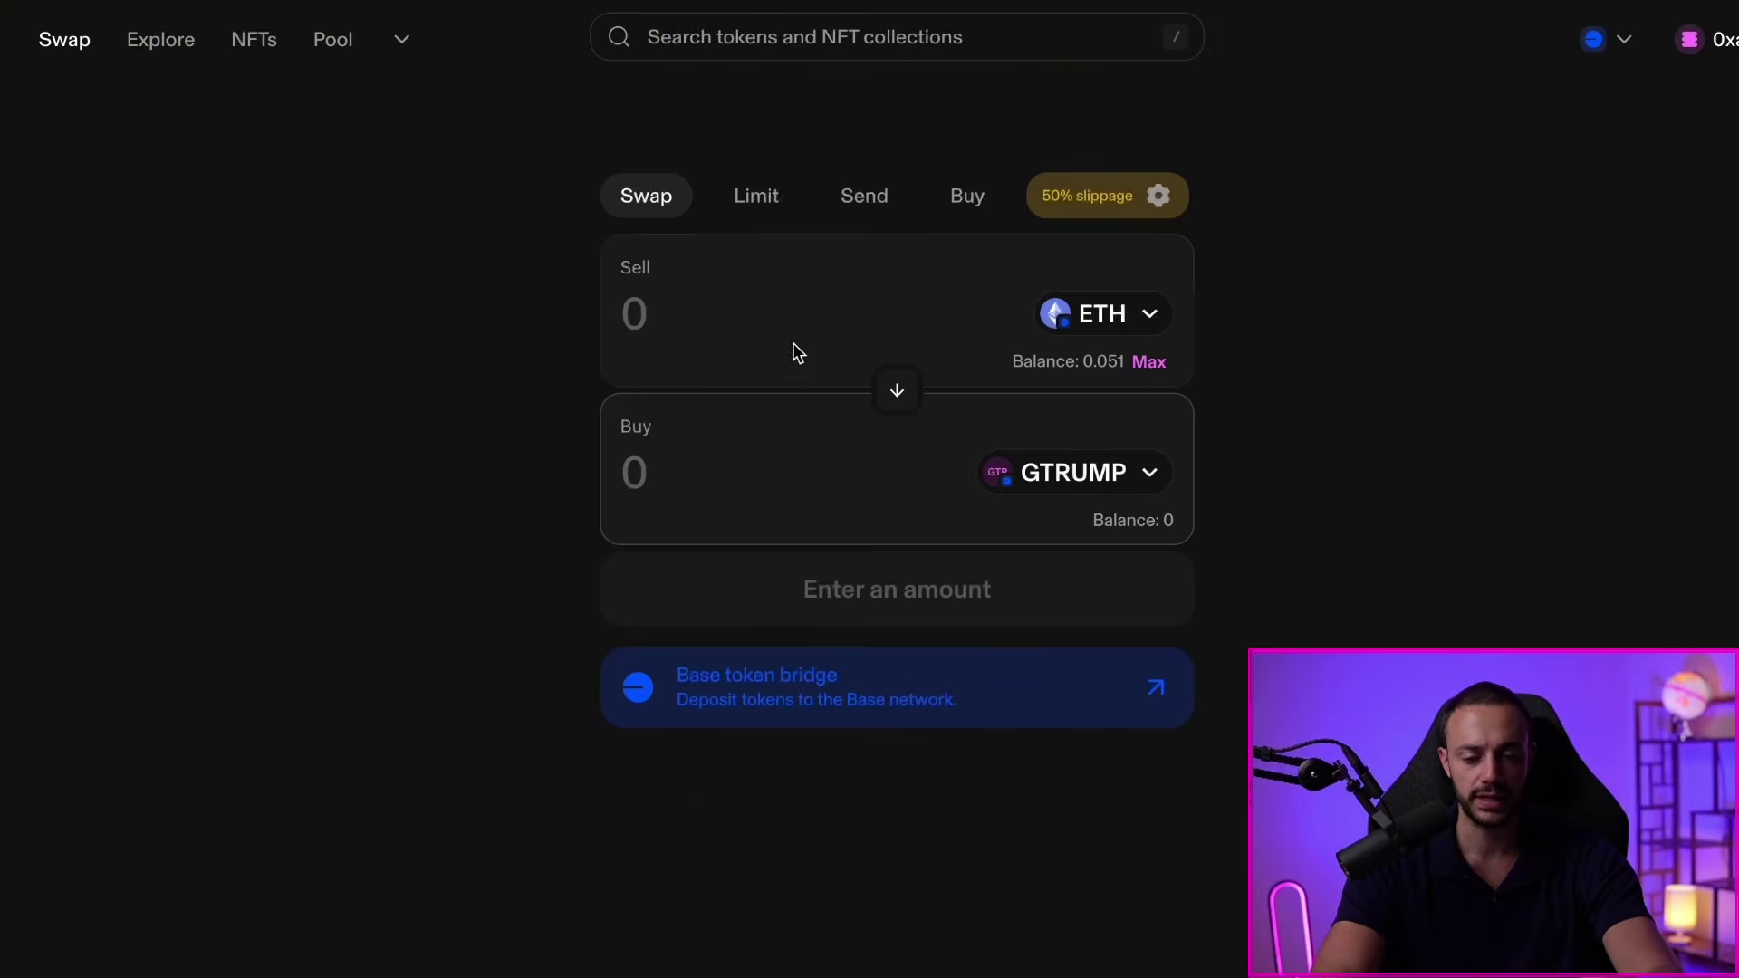
left_click(781, 319)
type("0.0")
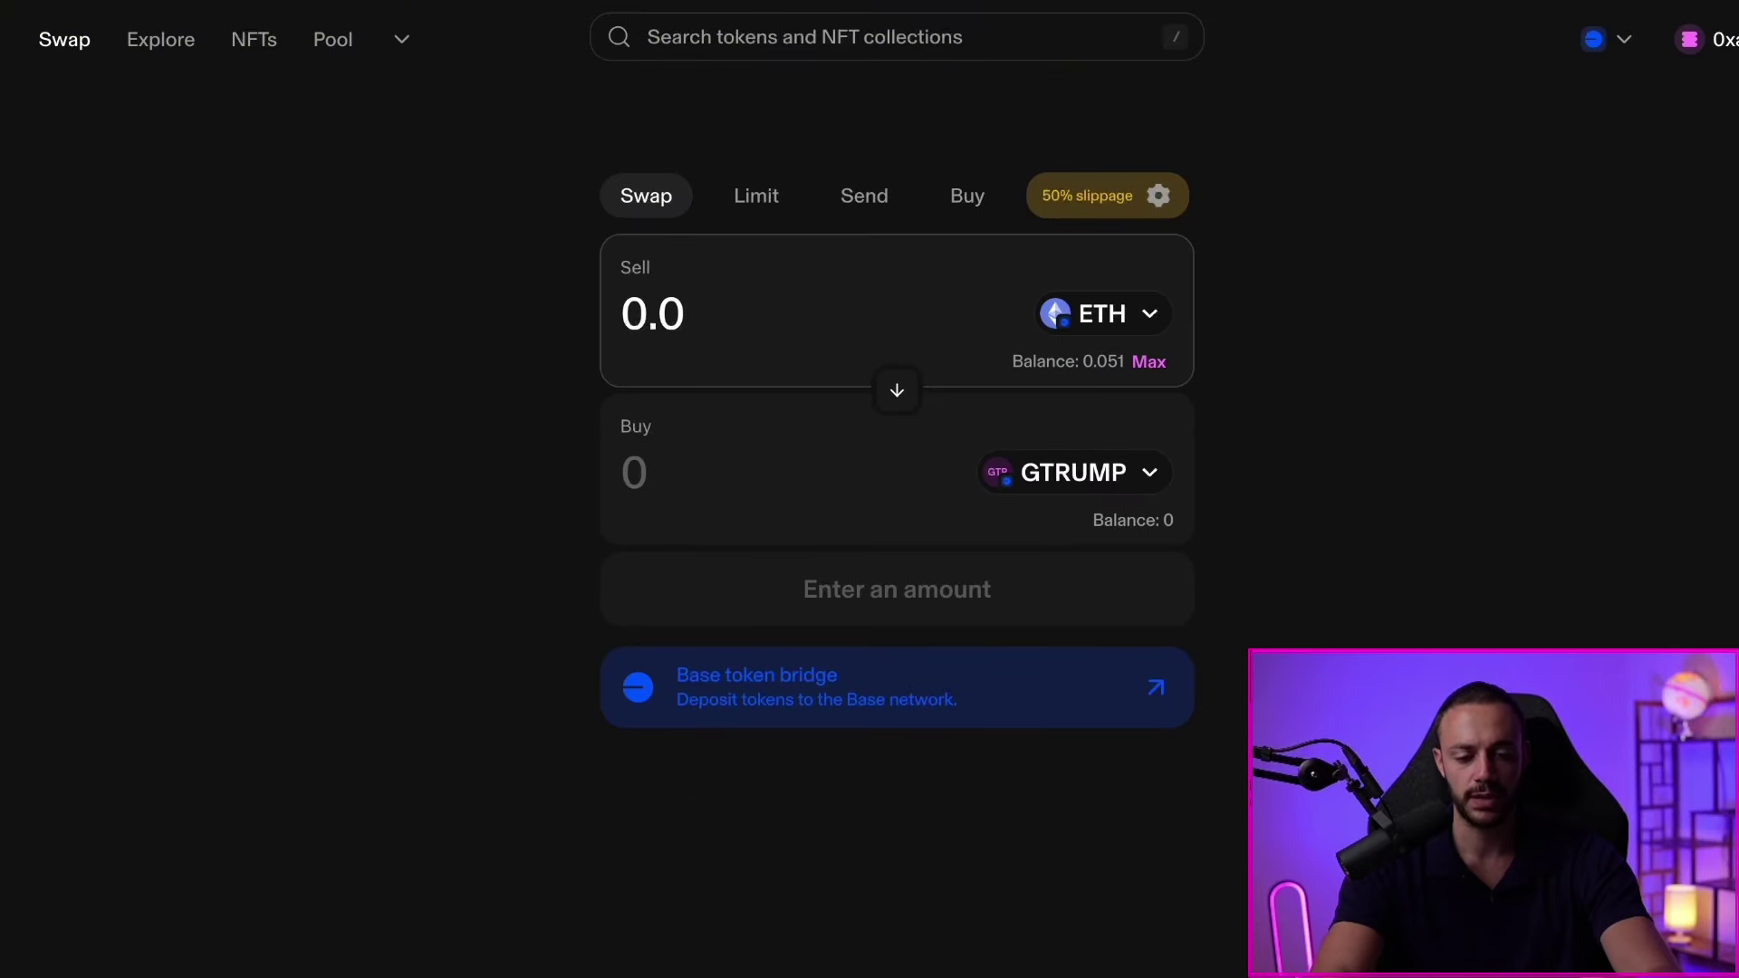
type("1")
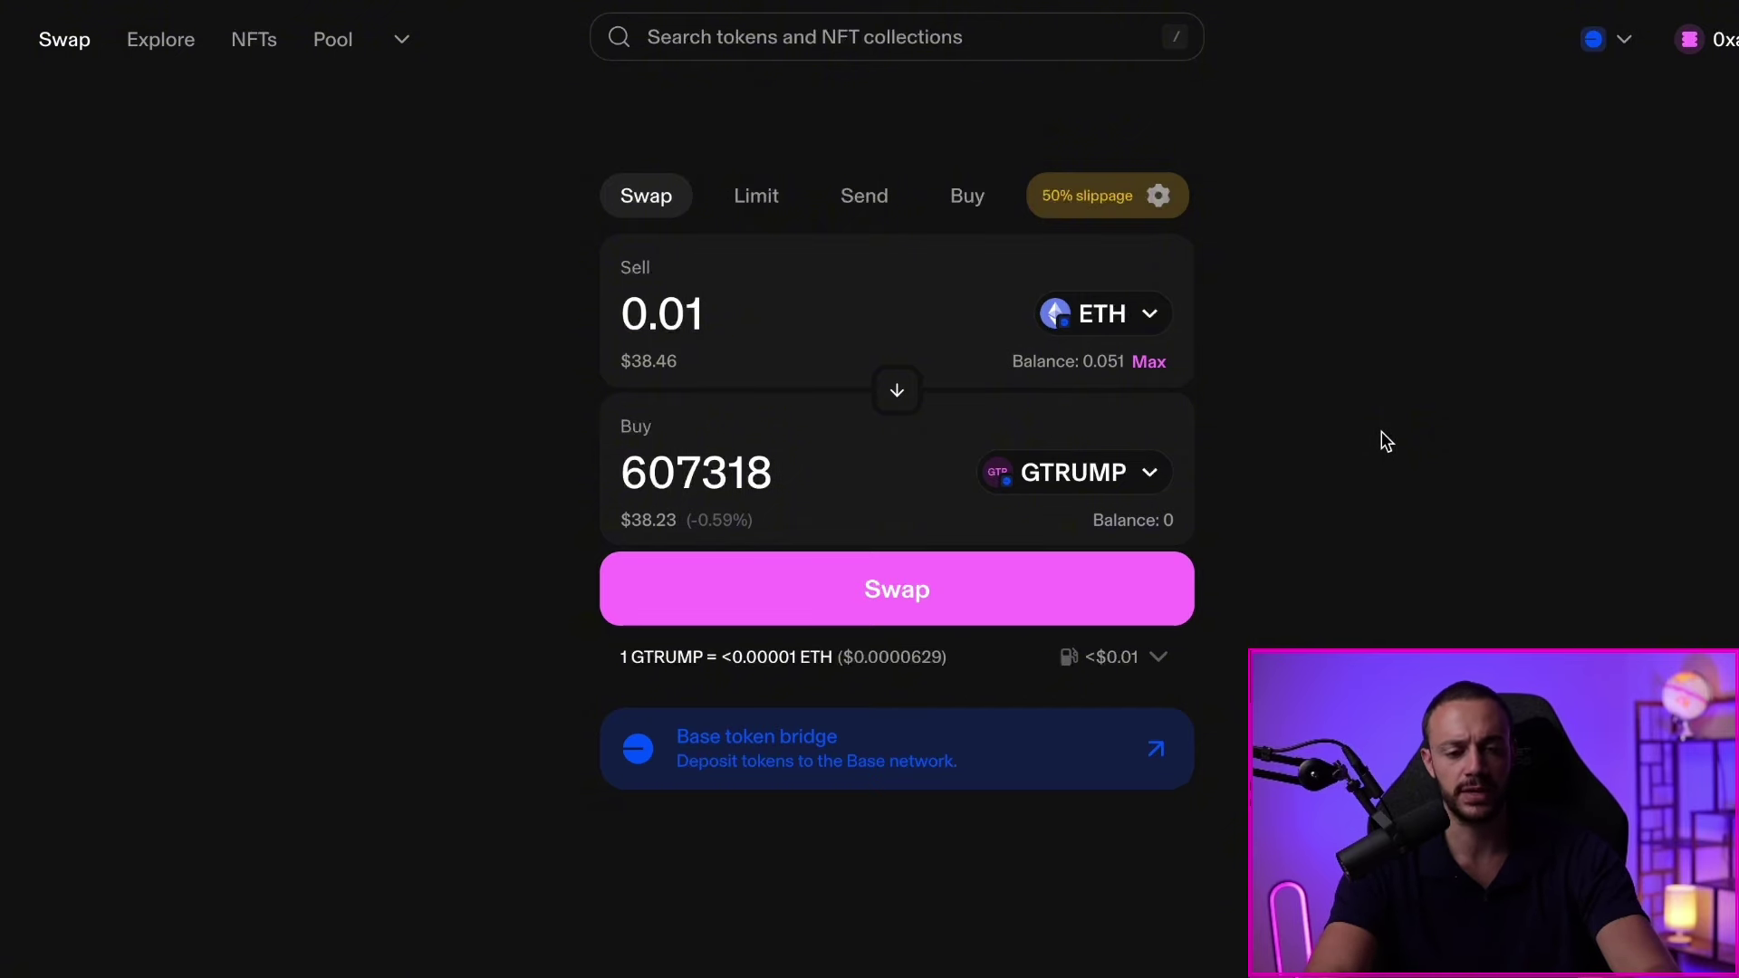
- Submit the 0.01 ETH to GTRUMP swap, confirm it in the wallet, and open the account's activity list
left_click(939, 607)
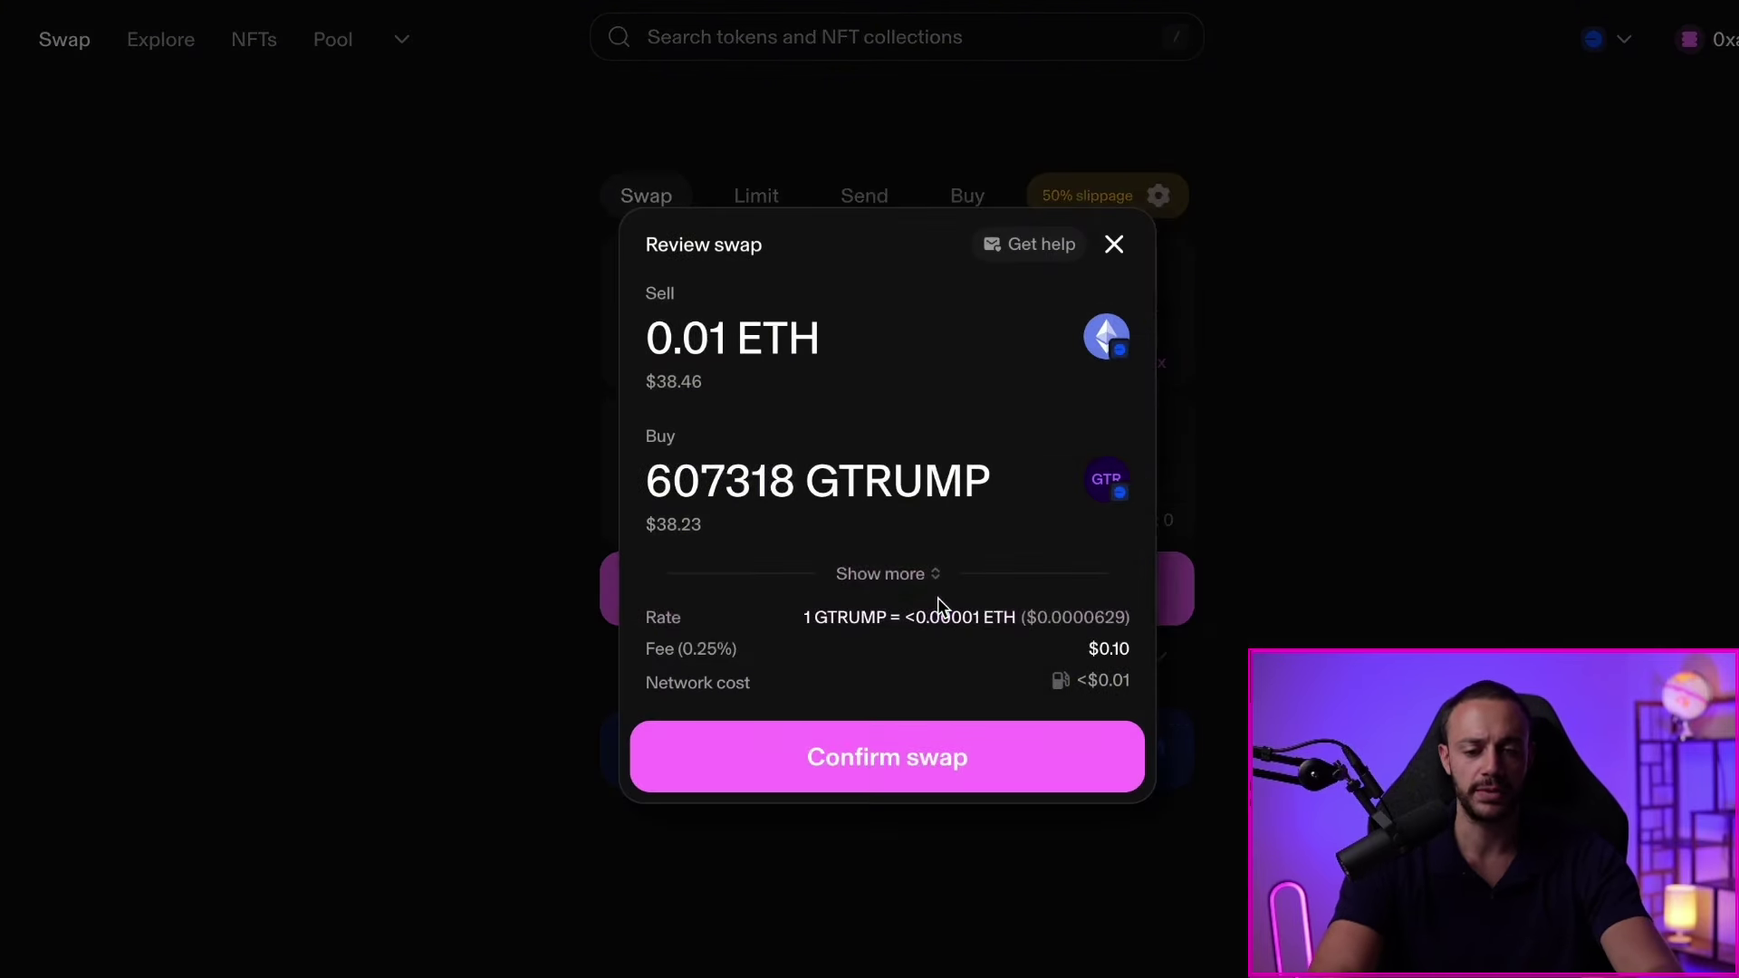
left_click(842, 738)
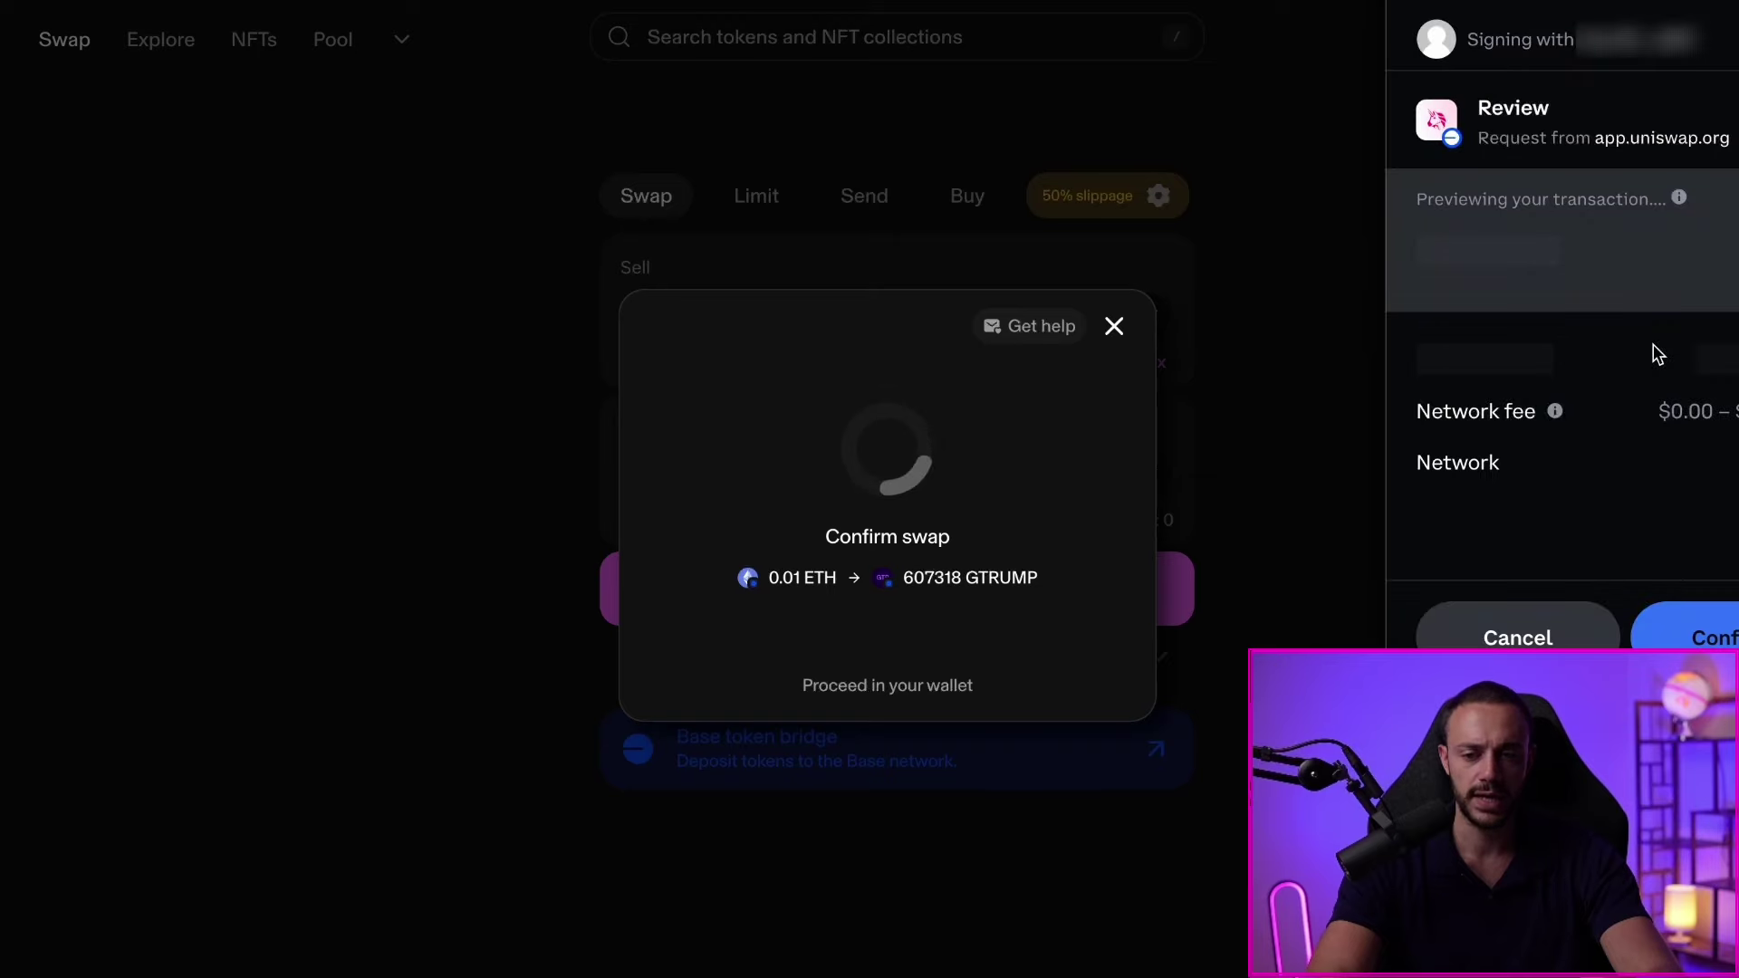
left_click(1710, 630)
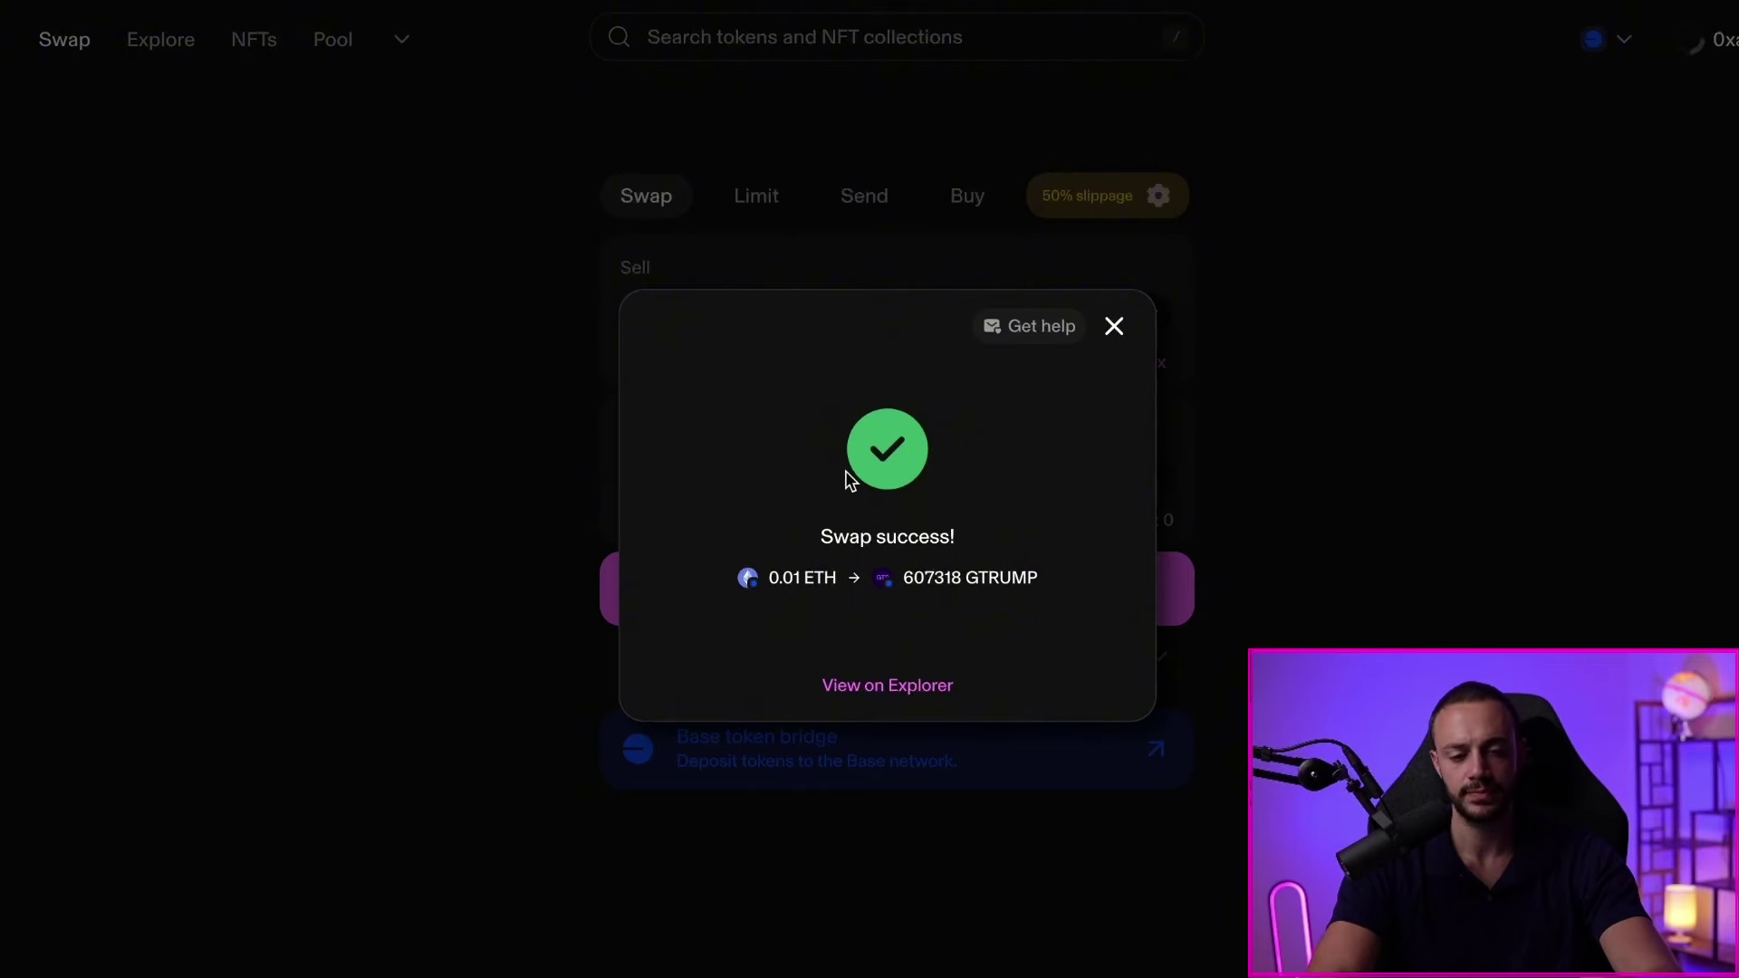
left_click(1114, 326)
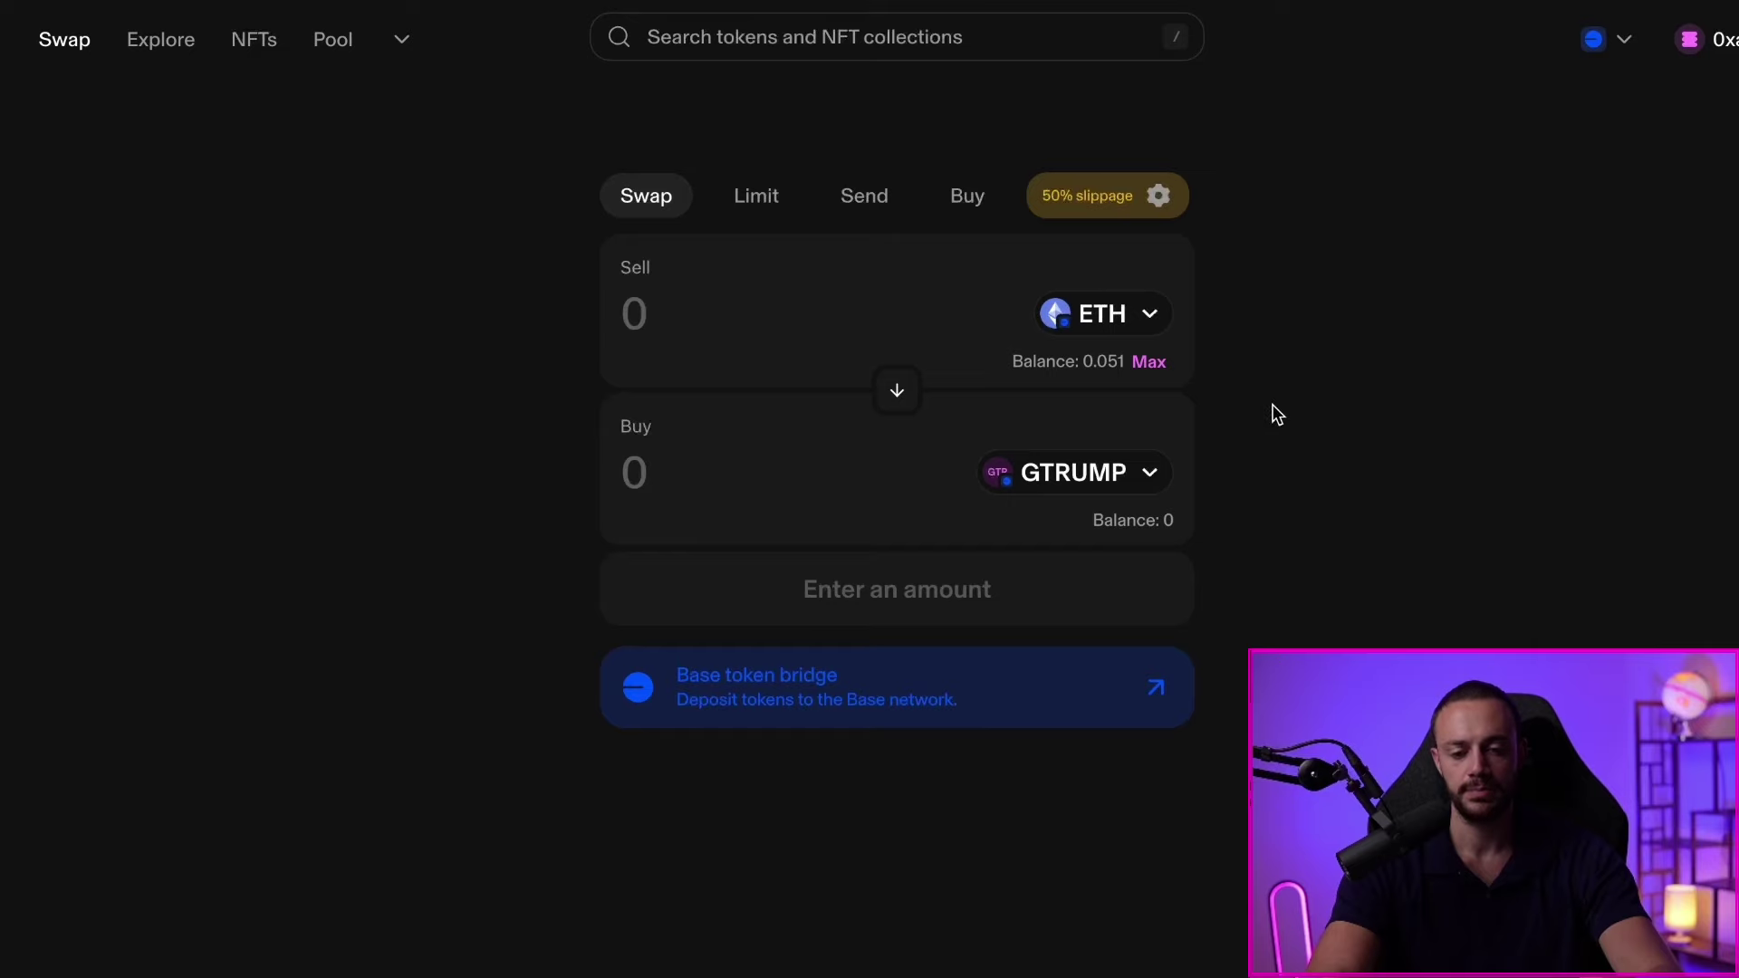
left_click(1701, 39)
left_click(1650, 387)
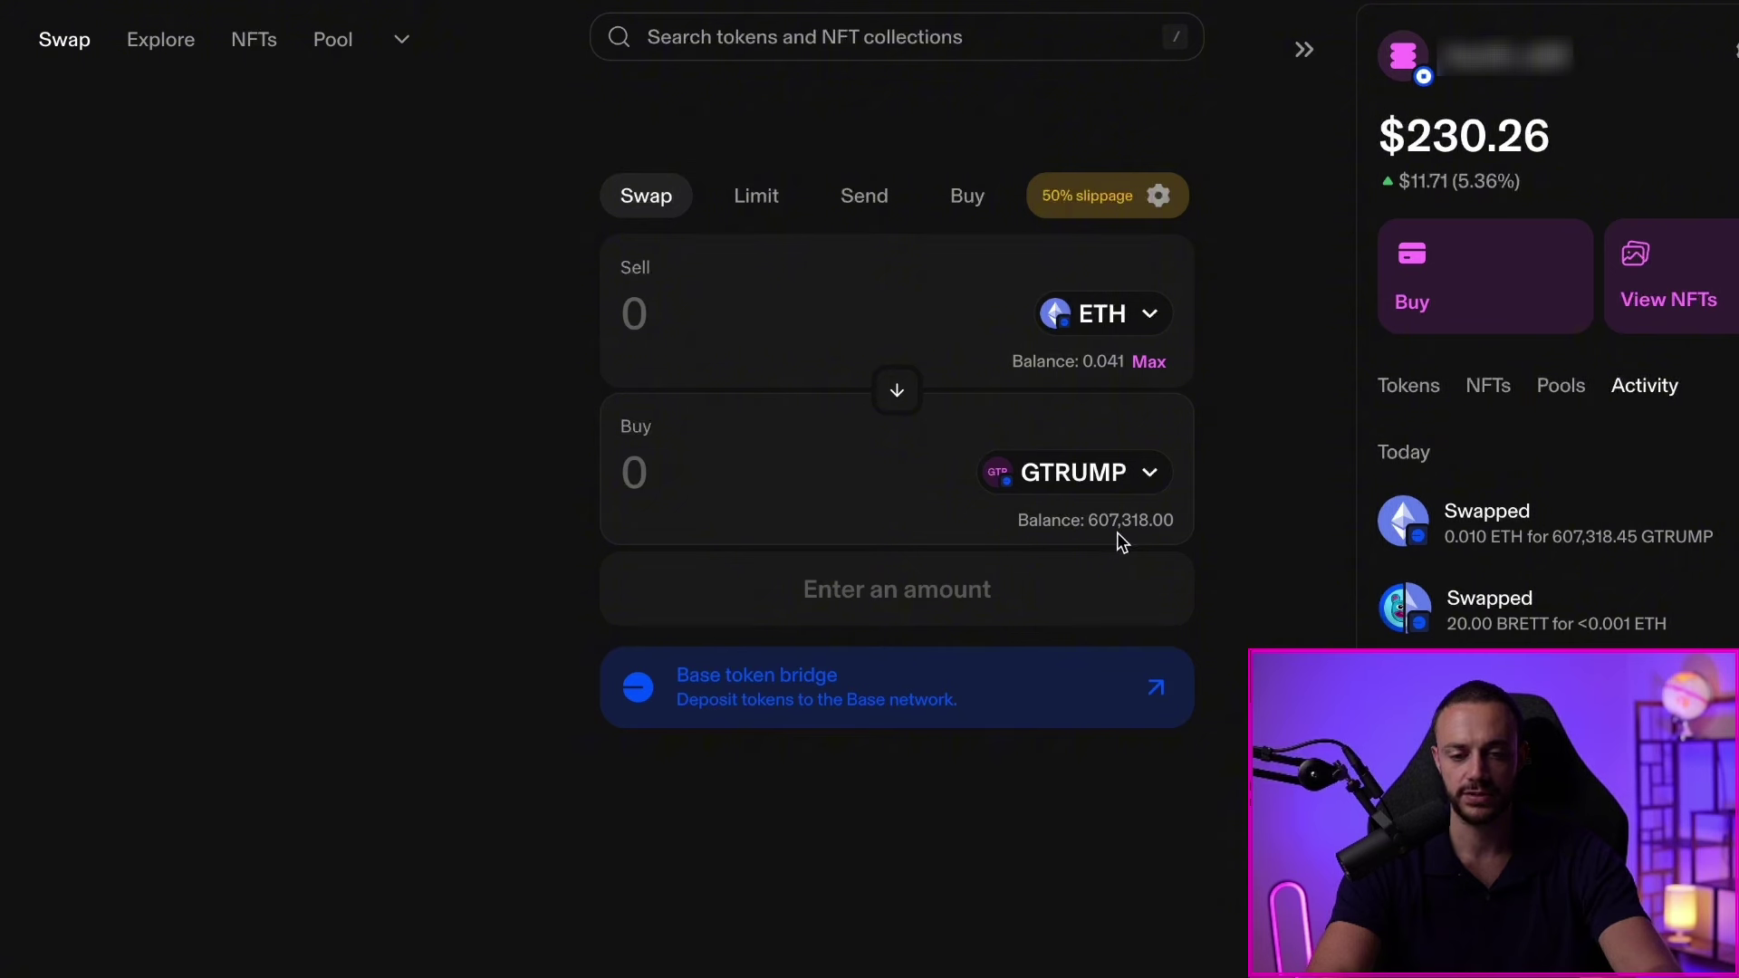
- Reverse the swap direction to sell GTRUMP for ETH and set the amount to sell to 100000
left_click(899, 393)
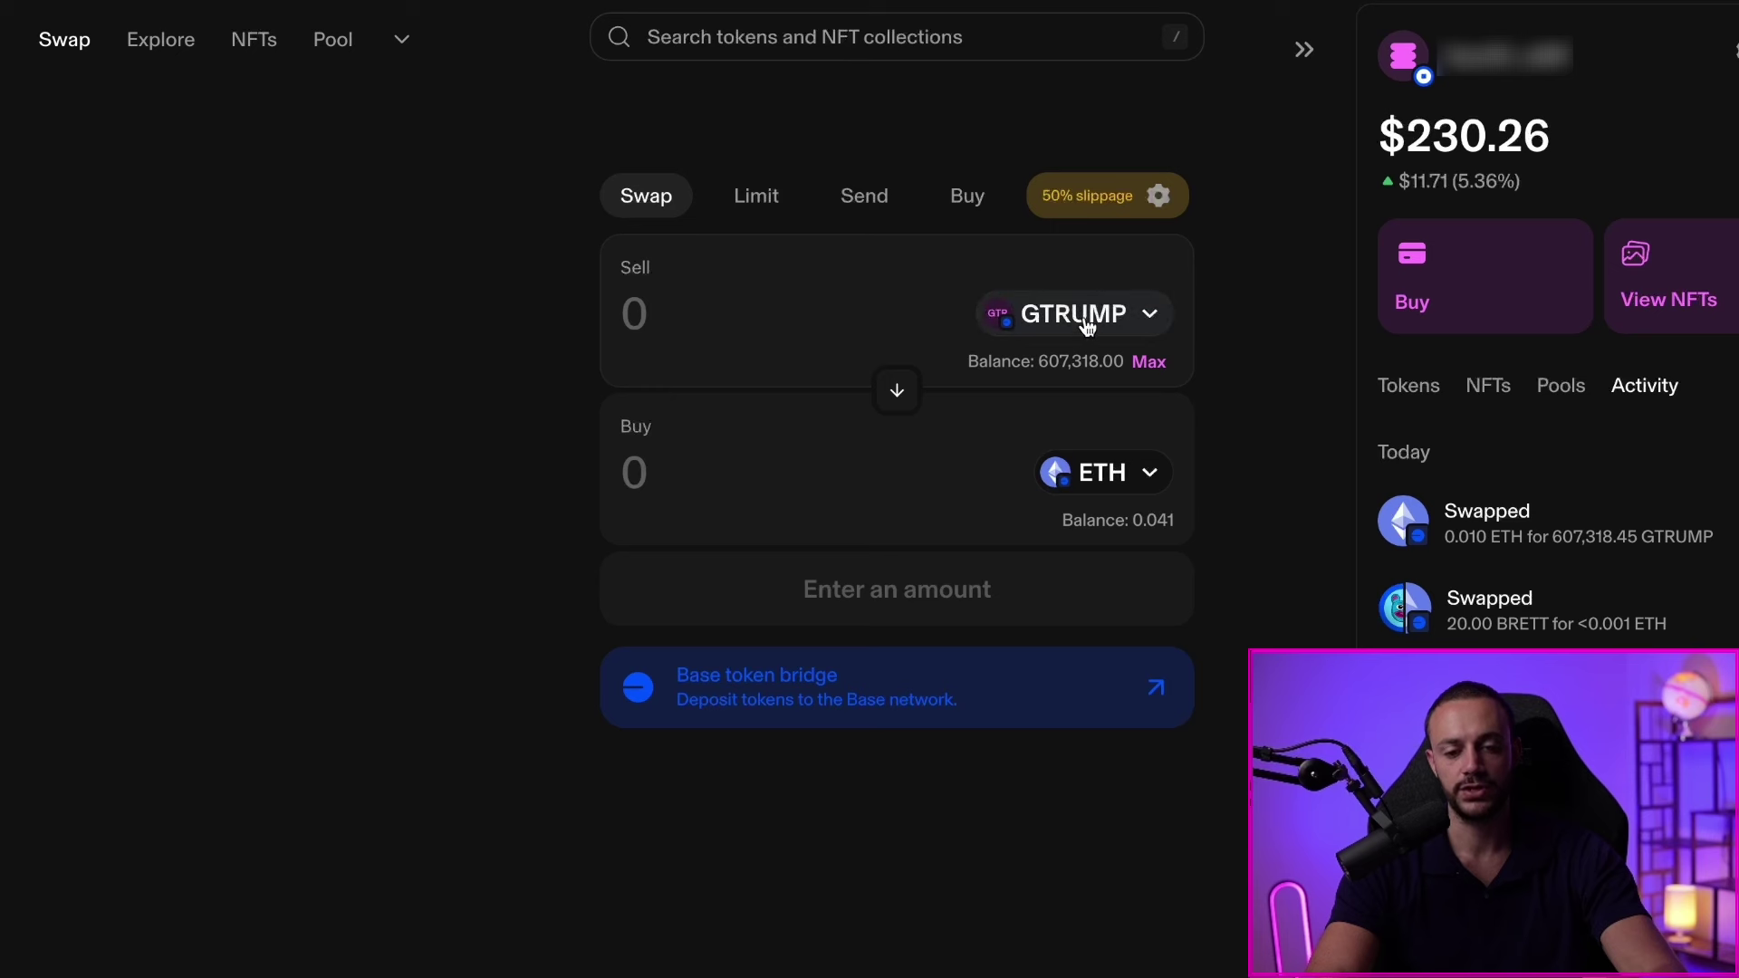
left_click(687, 326)
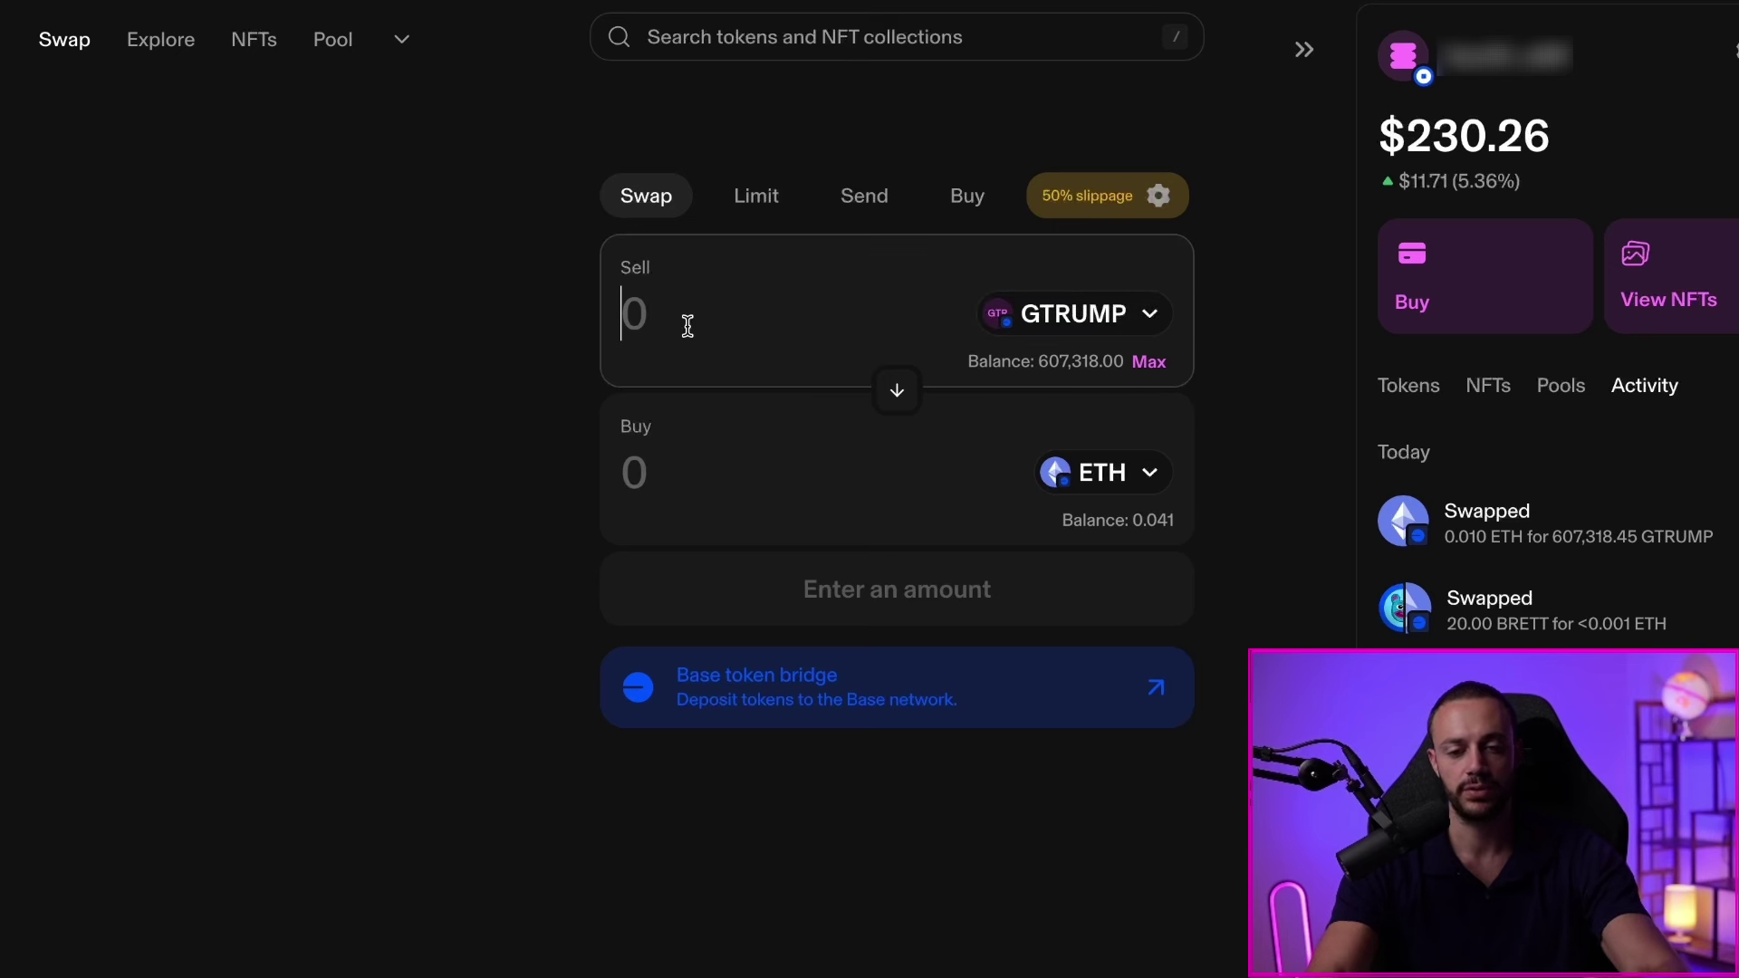
type("100000")
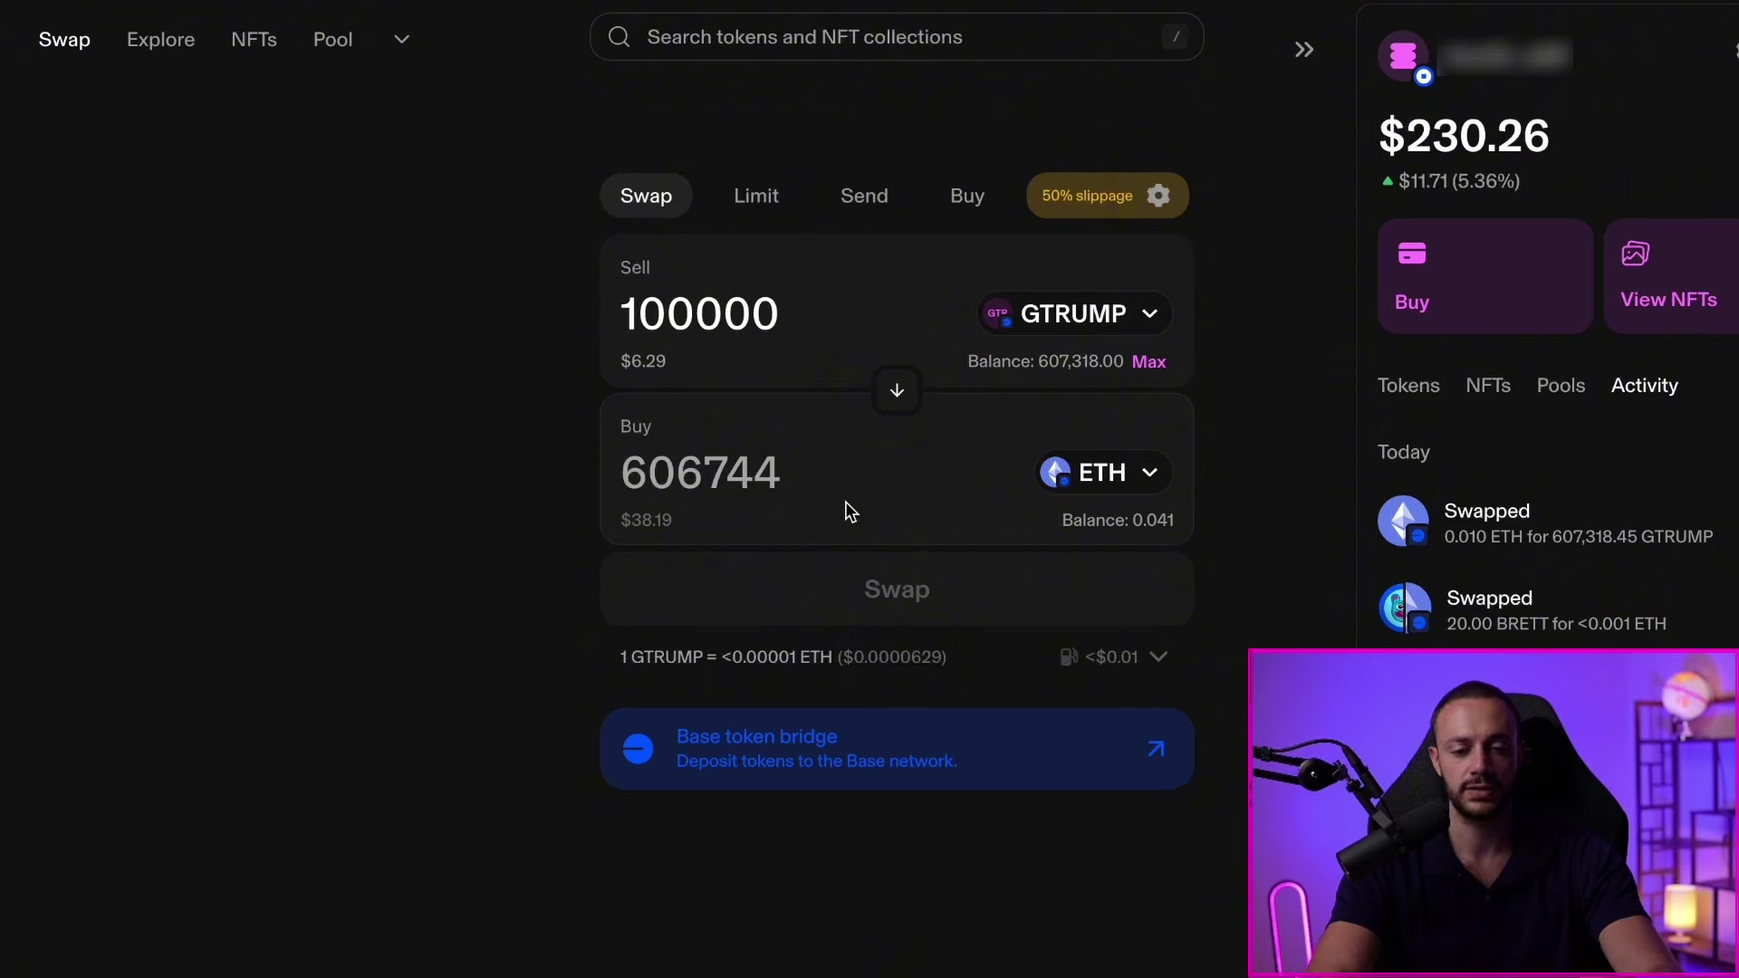
- Start the 100000 GTRUMP sale, review the unlimited withdrawal request, and approve GTRUMP spending in the wallet
left_click(902, 566)
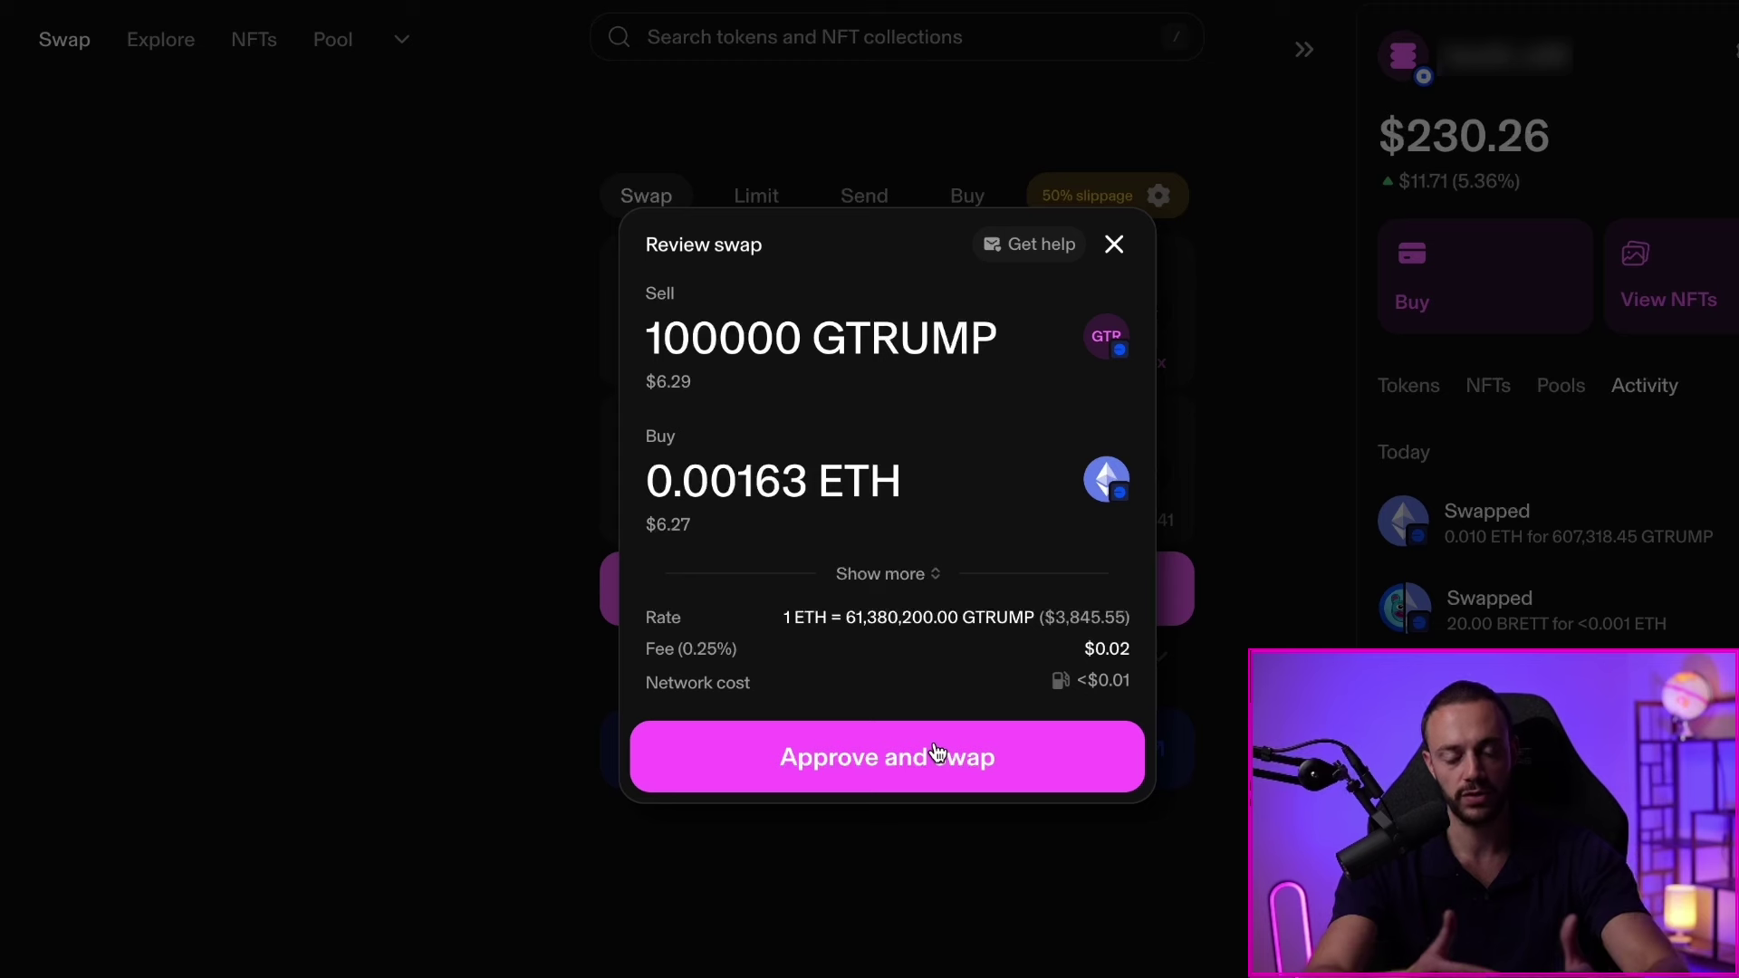
left_click(865, 748)
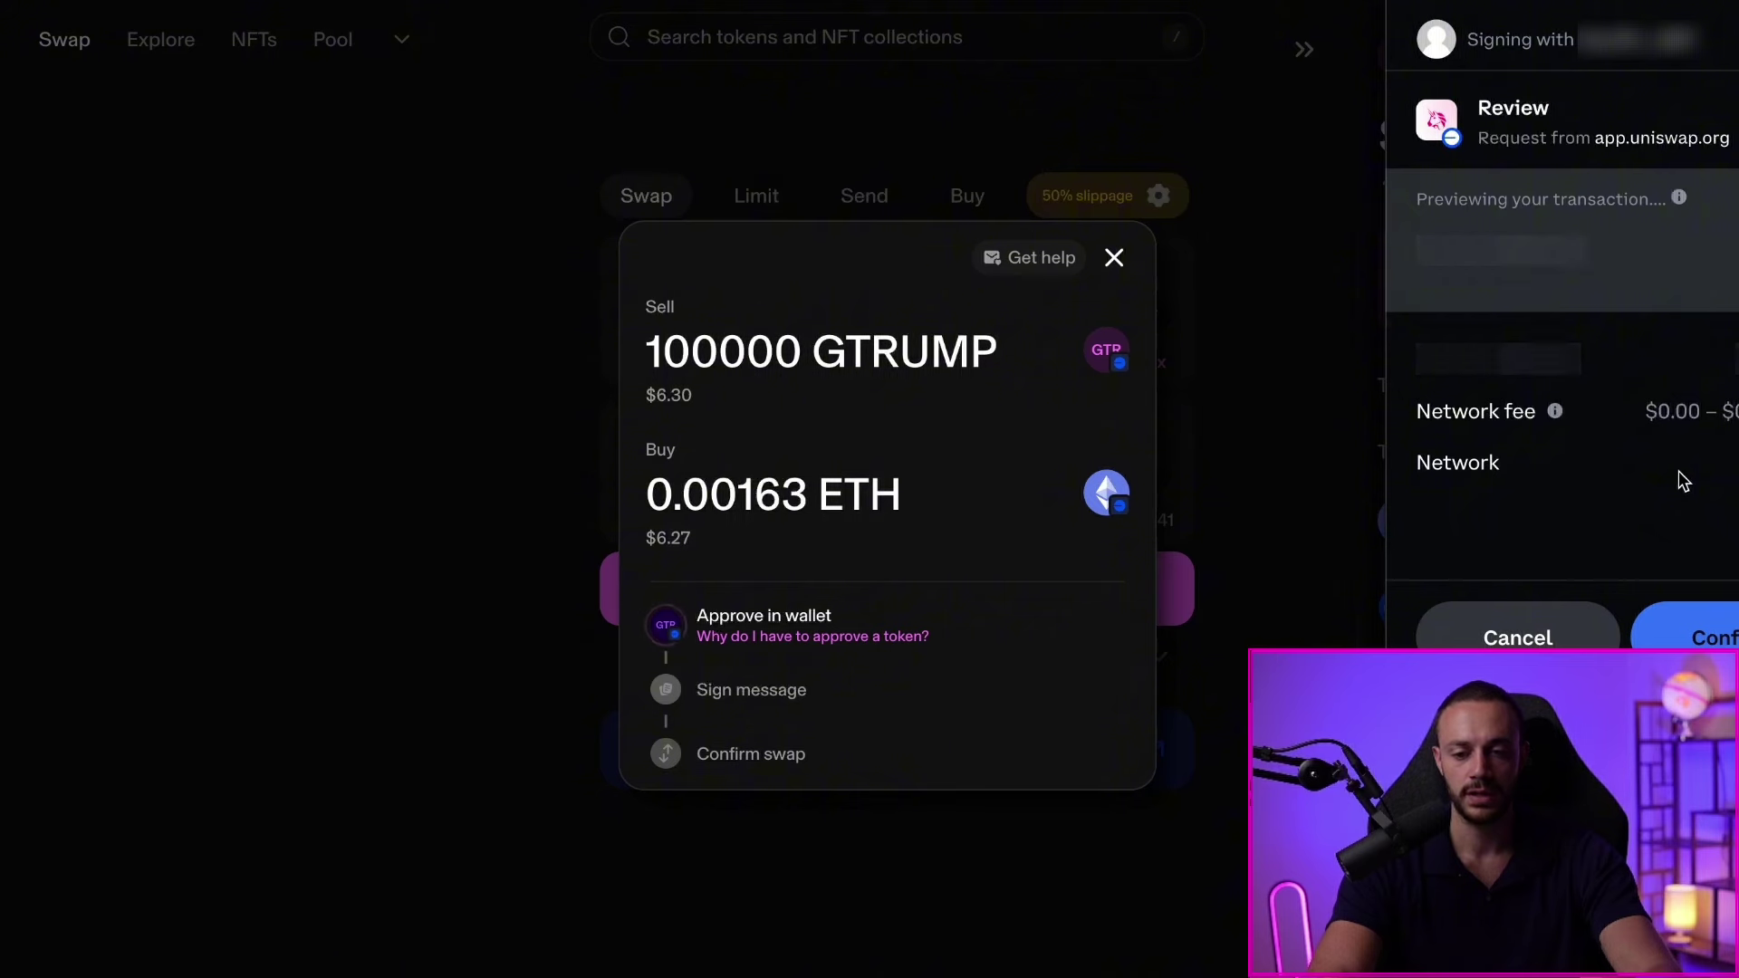
scroll(732, 352, "down", 2)
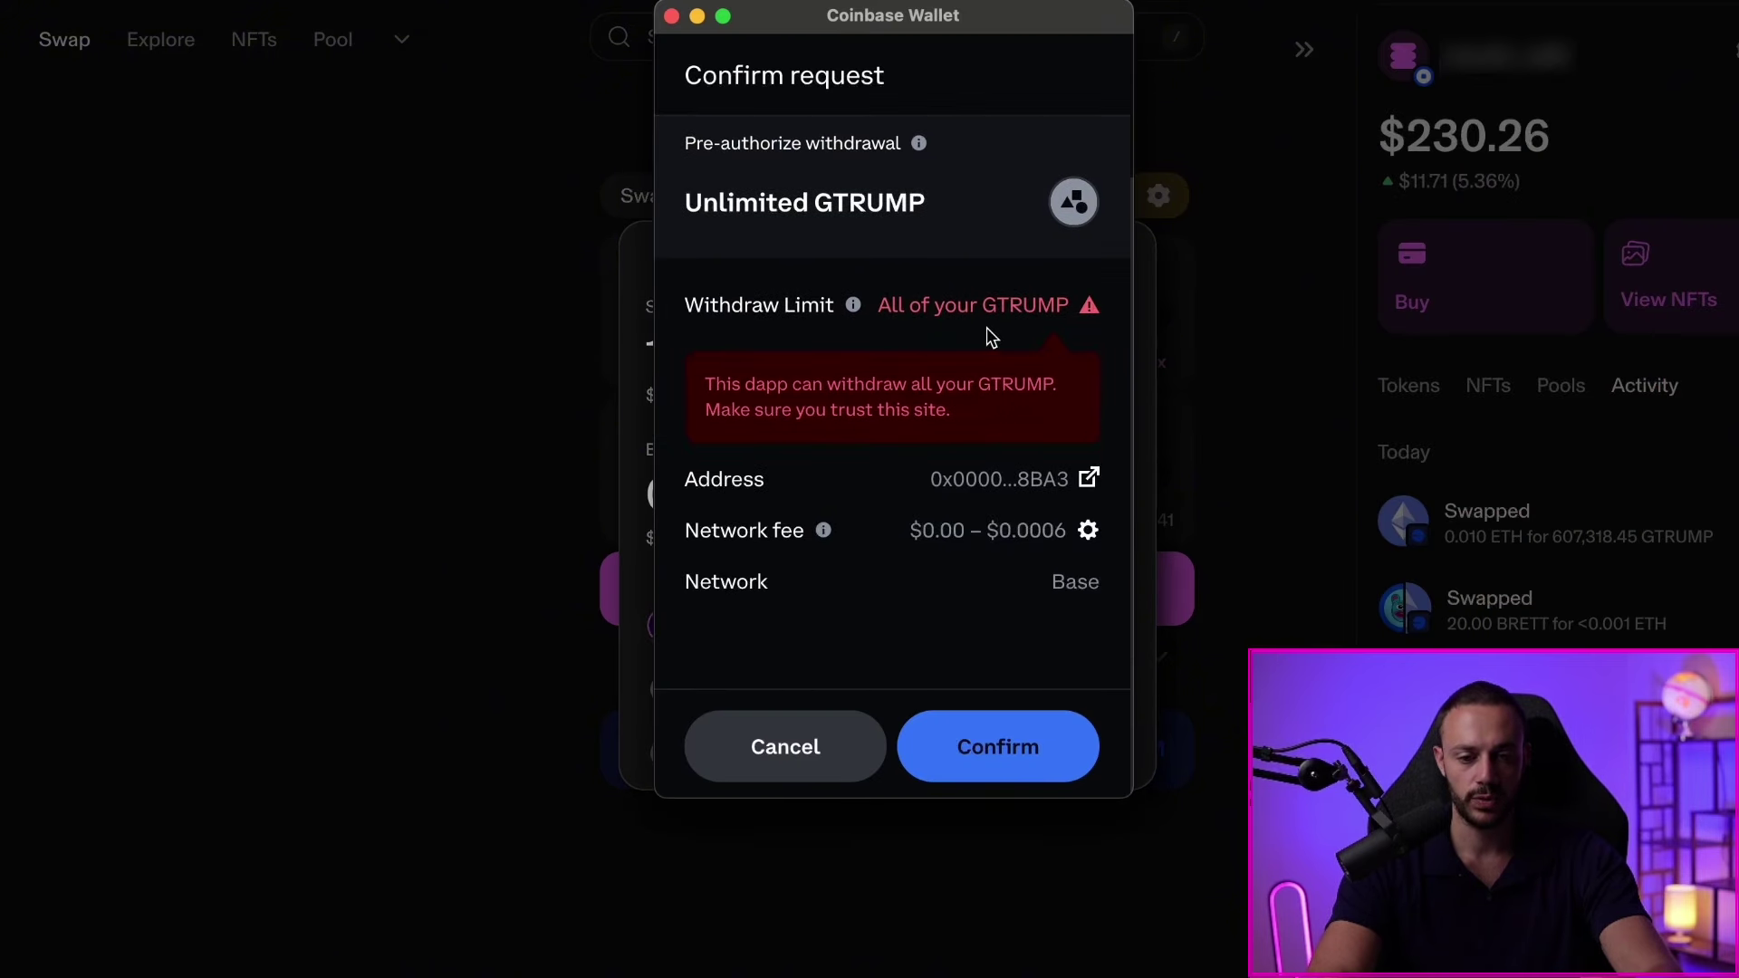
scroll(1011, 361, "up", 2)
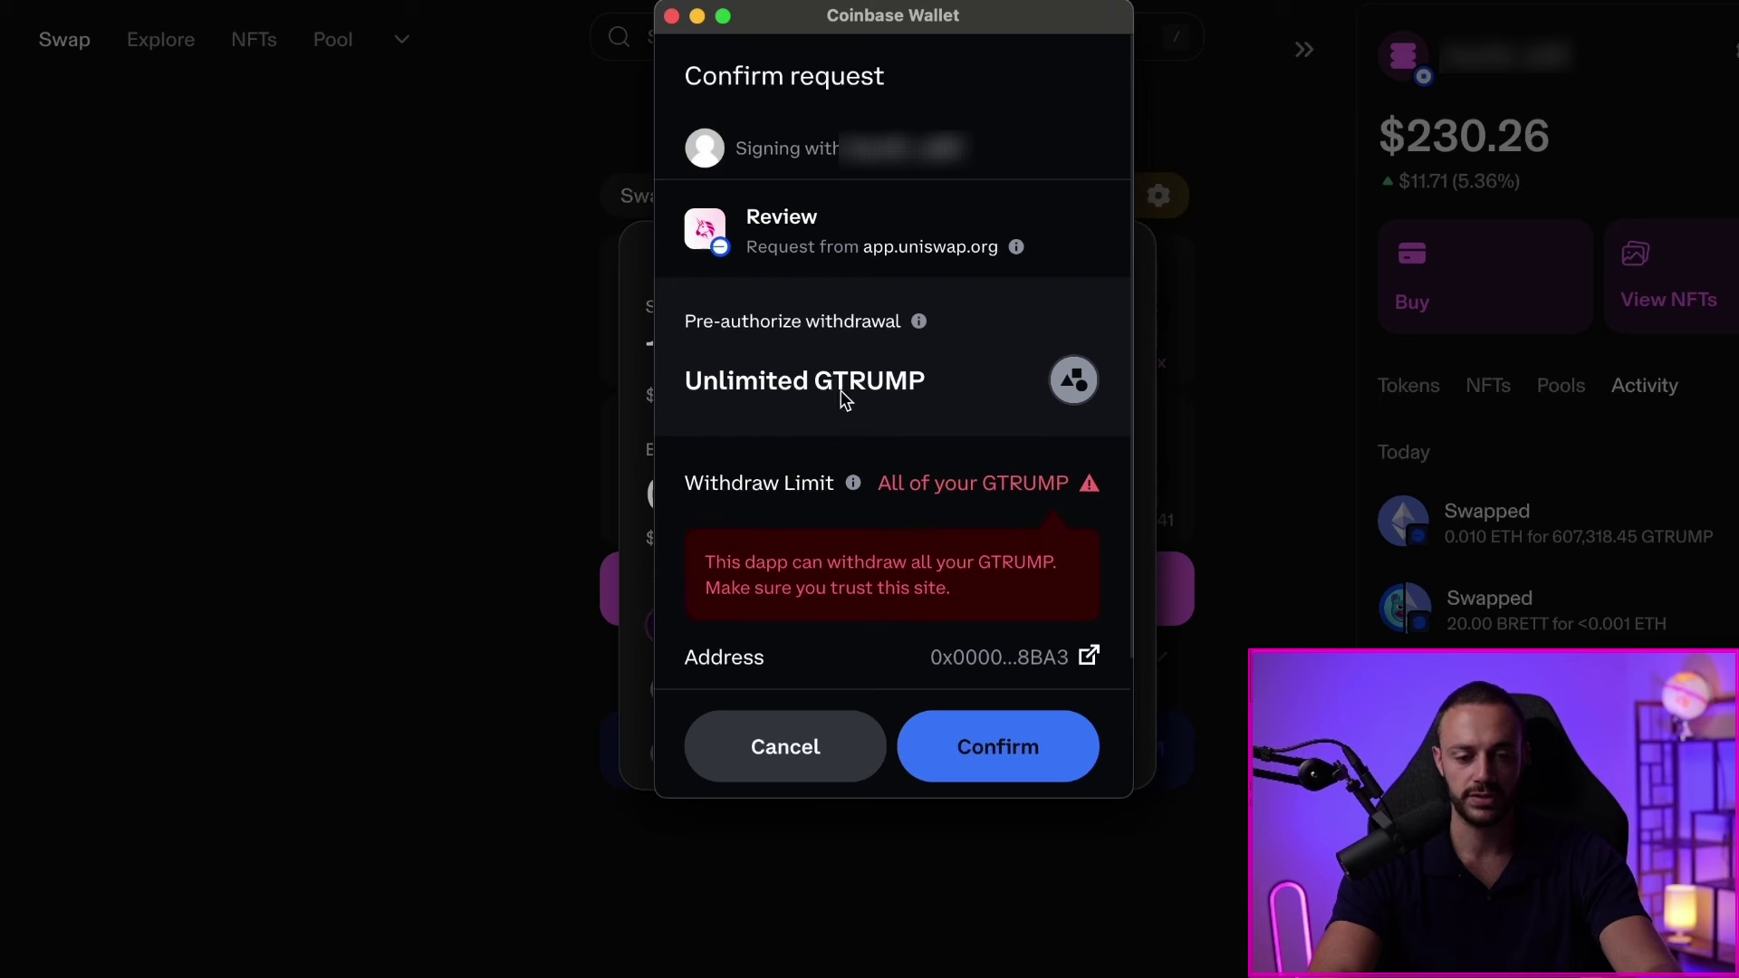
scroll(906, 398, "down", 2)
left_click(1009, 734)
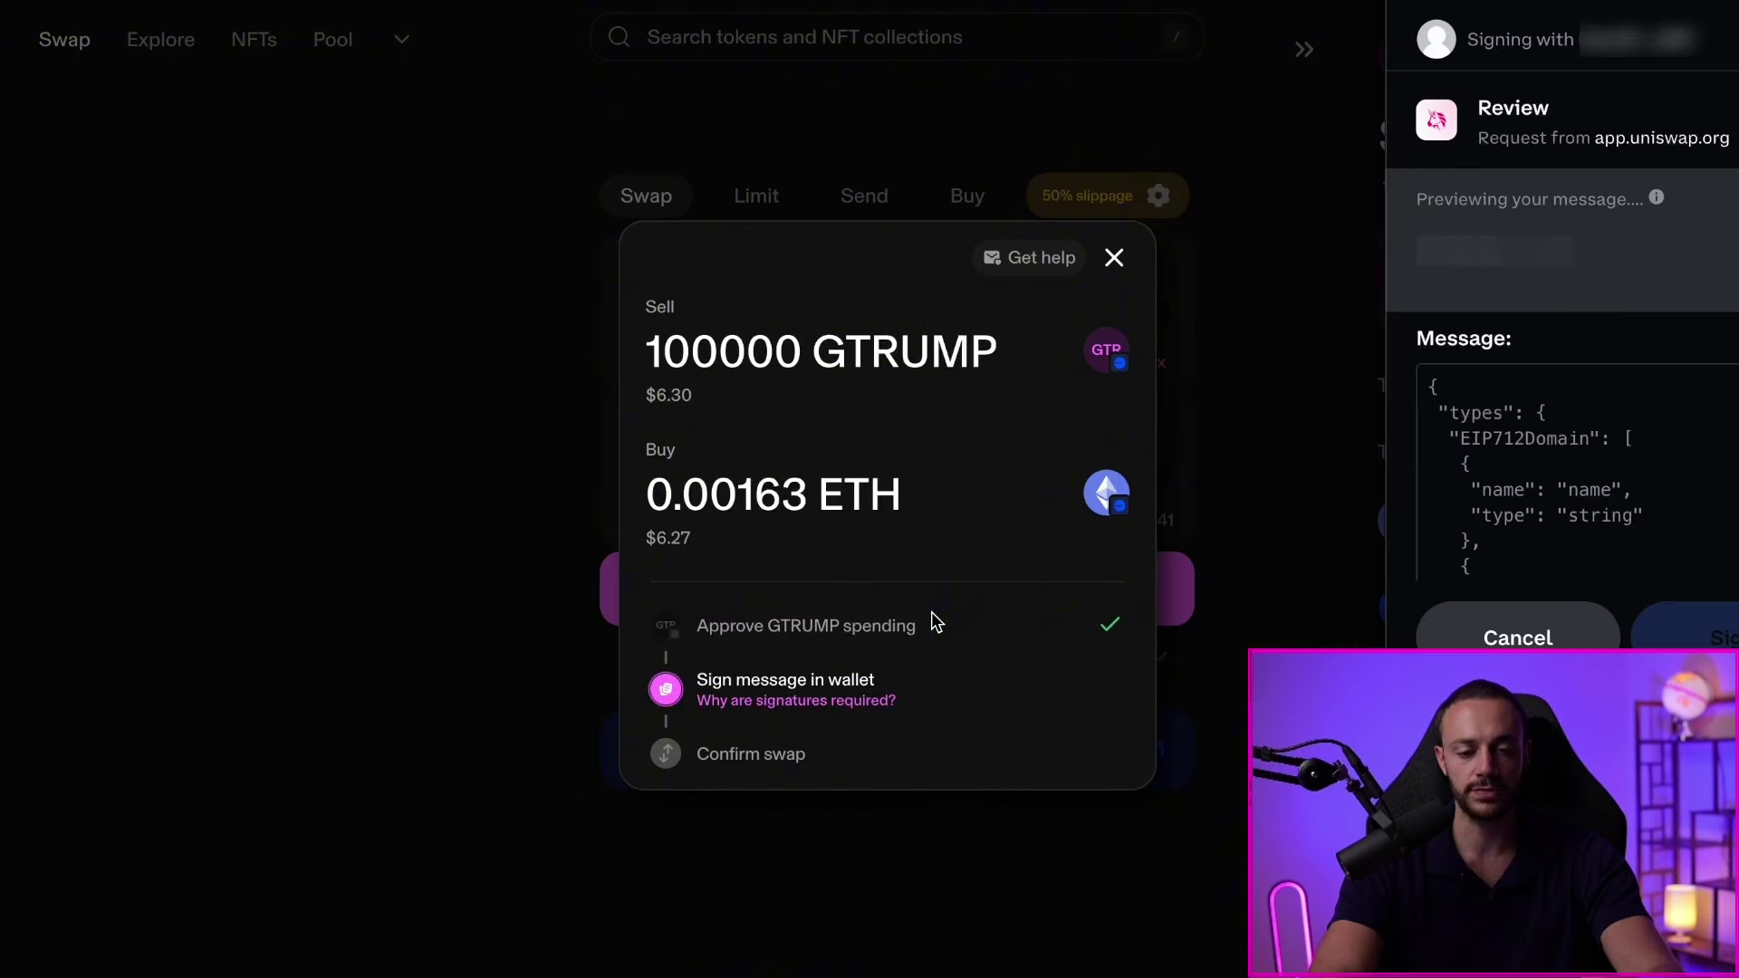
- Sign the GTRUMP permission message and confirm the swap to ETH in the wallet, then dismiss the swap dialog and account panel
left_click_drag(1564, 2, 759, 24)
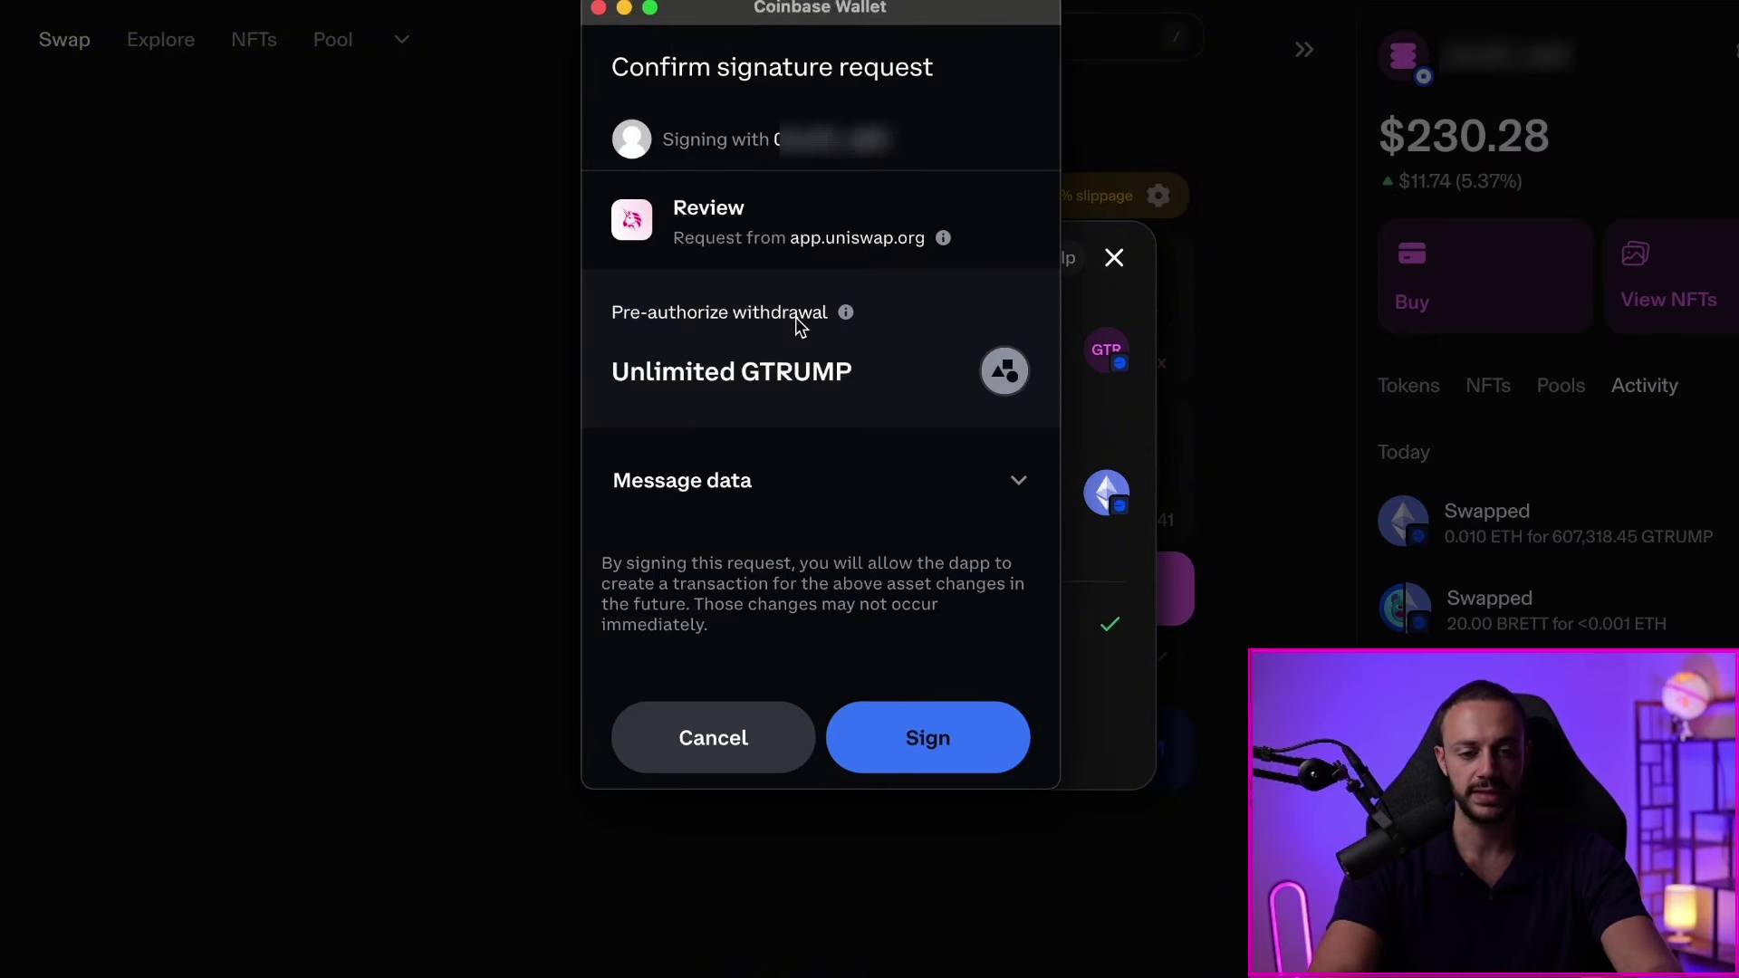
left_click(957, 730)
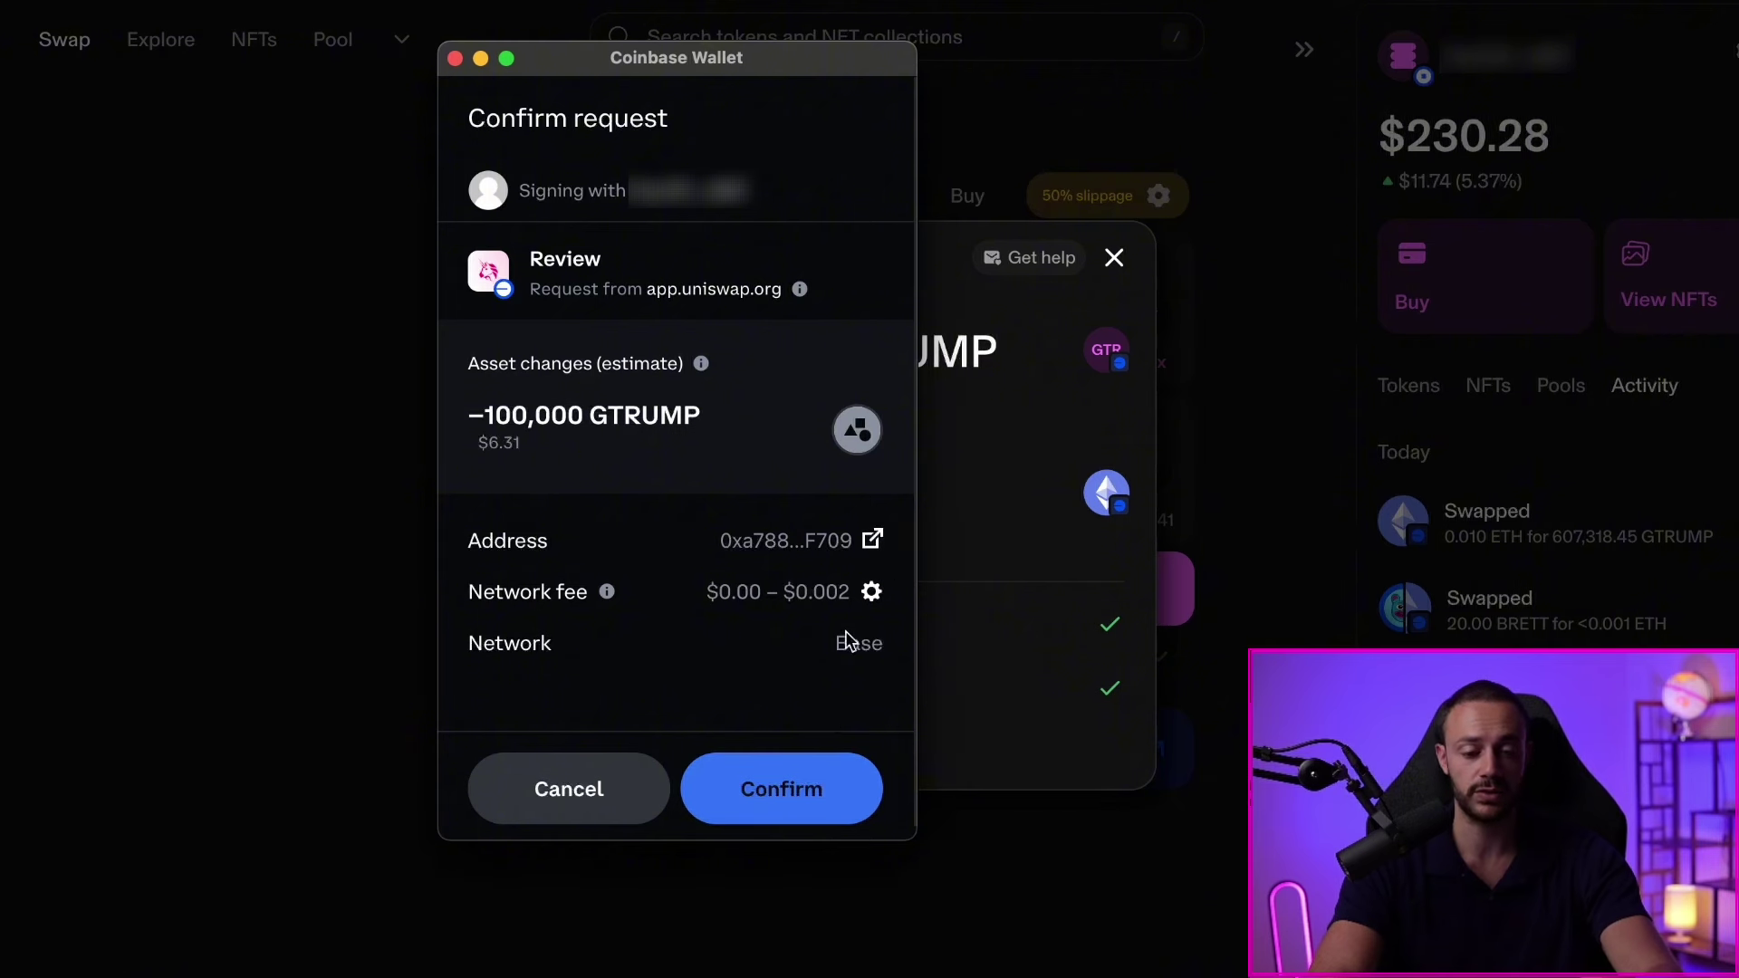
left_click(785, 765)
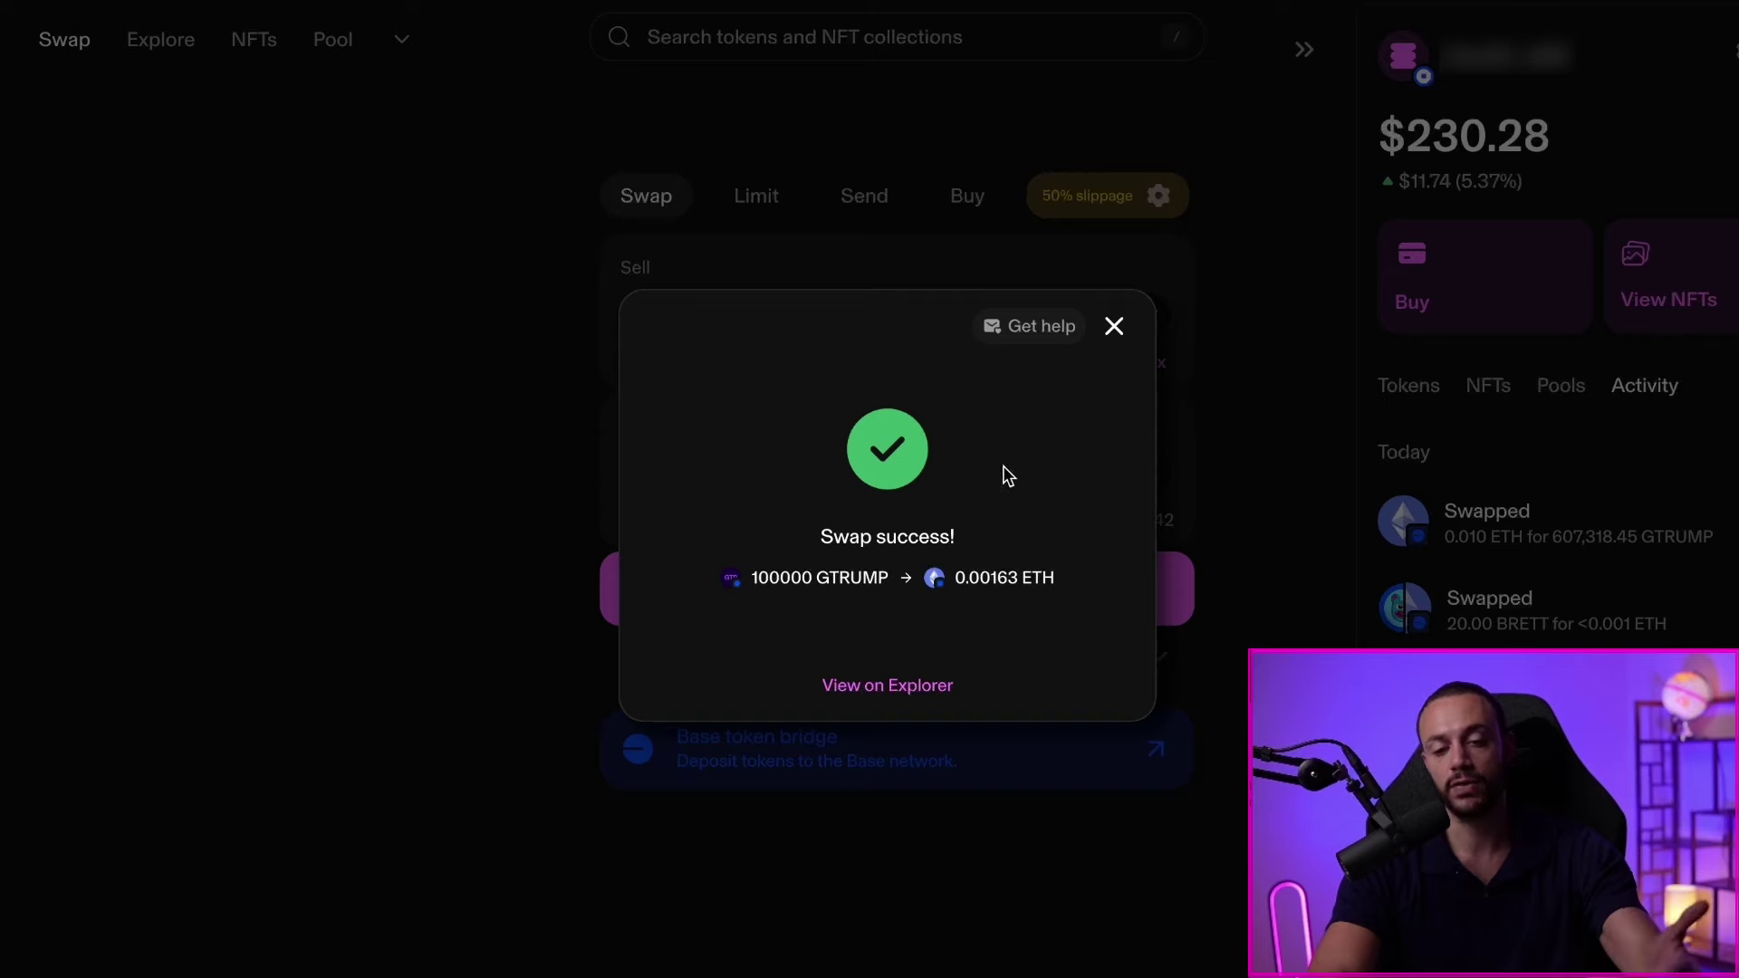
left_click(1113, 326)
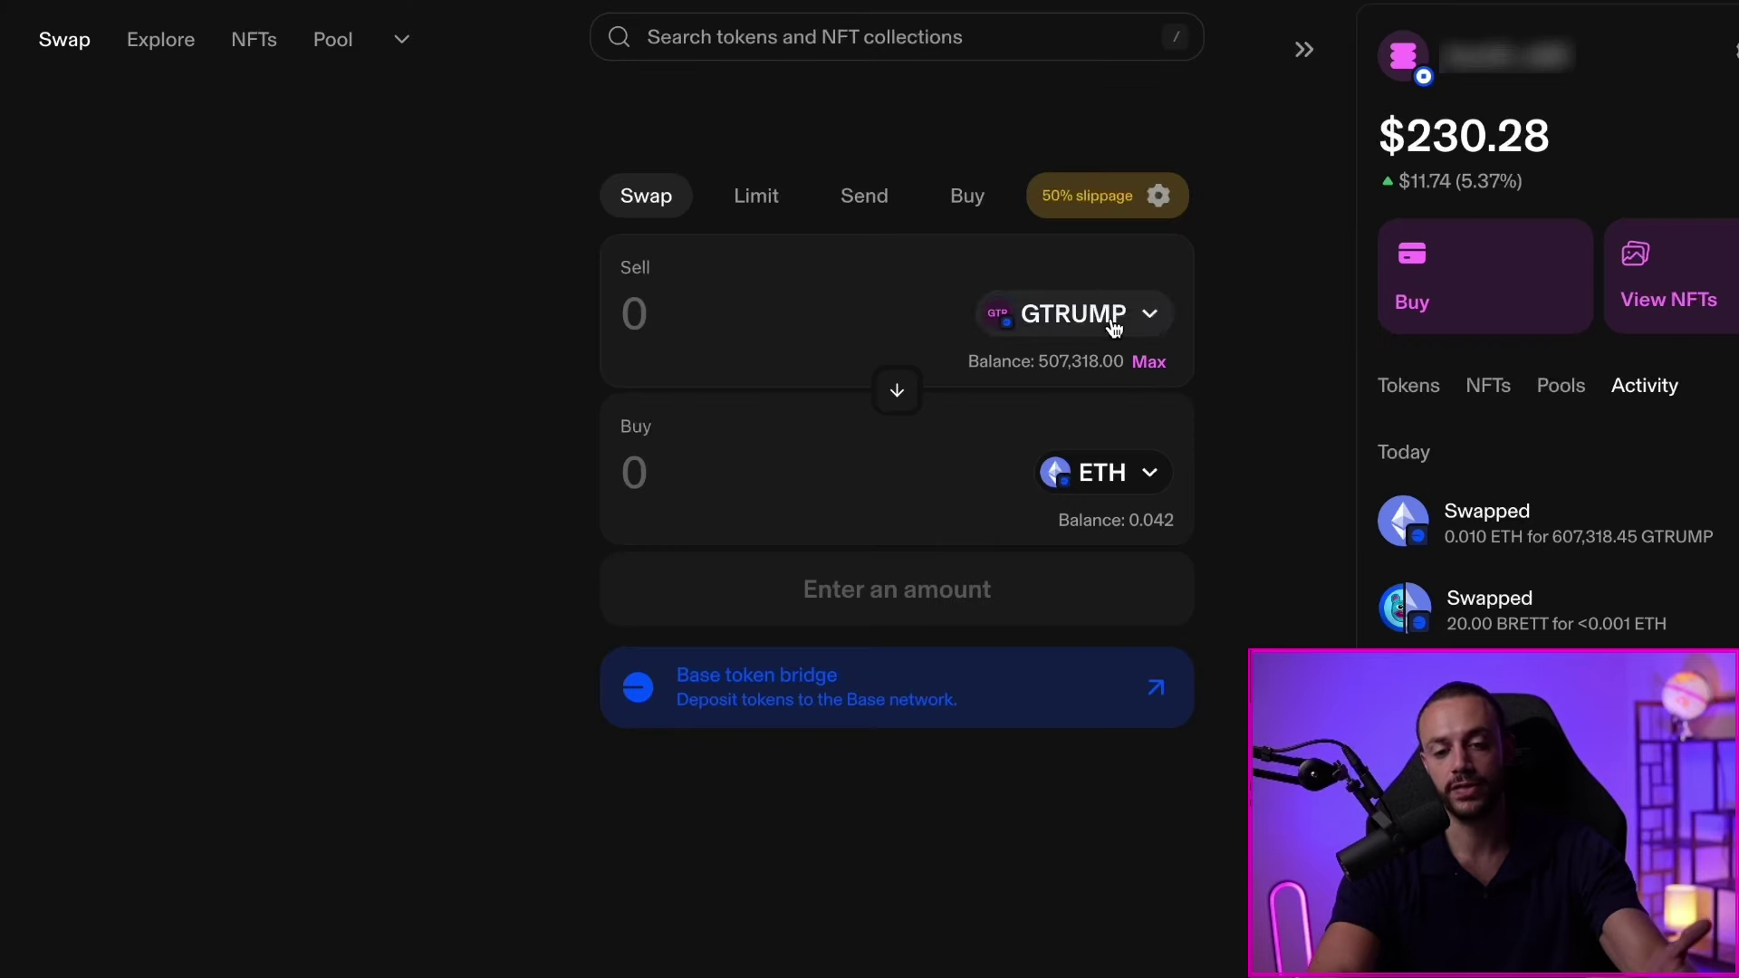
left_click(1330, 373)
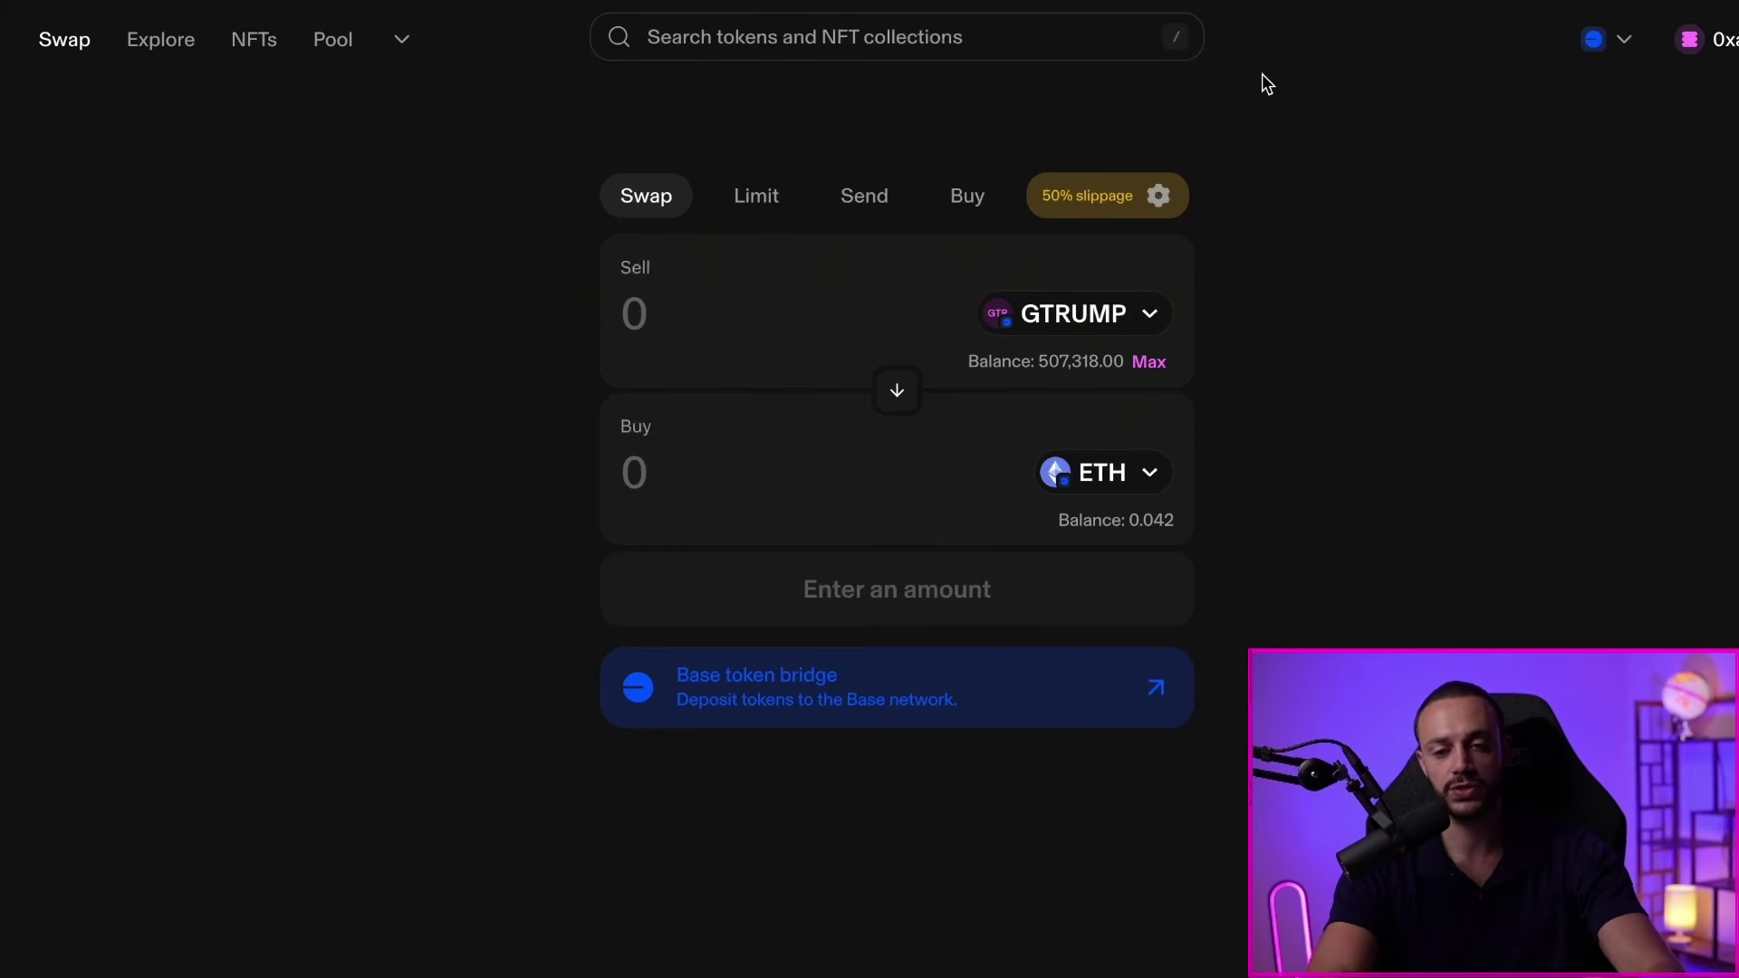